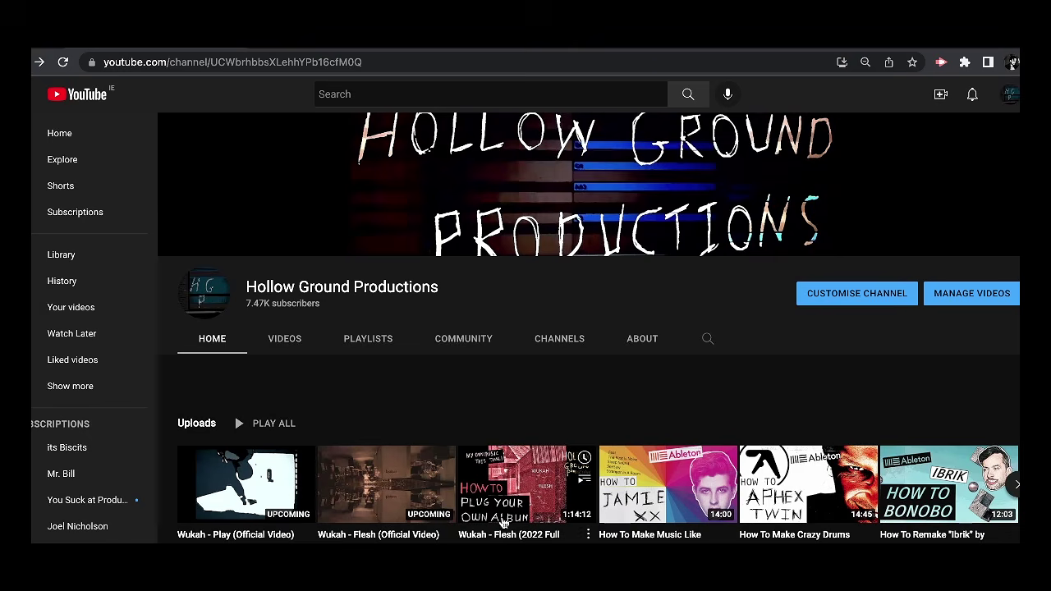
- Open the Wukah - Flesh (2022 Full Album) video, expand its description and view the album's Bandcamp page
click(538, 493)
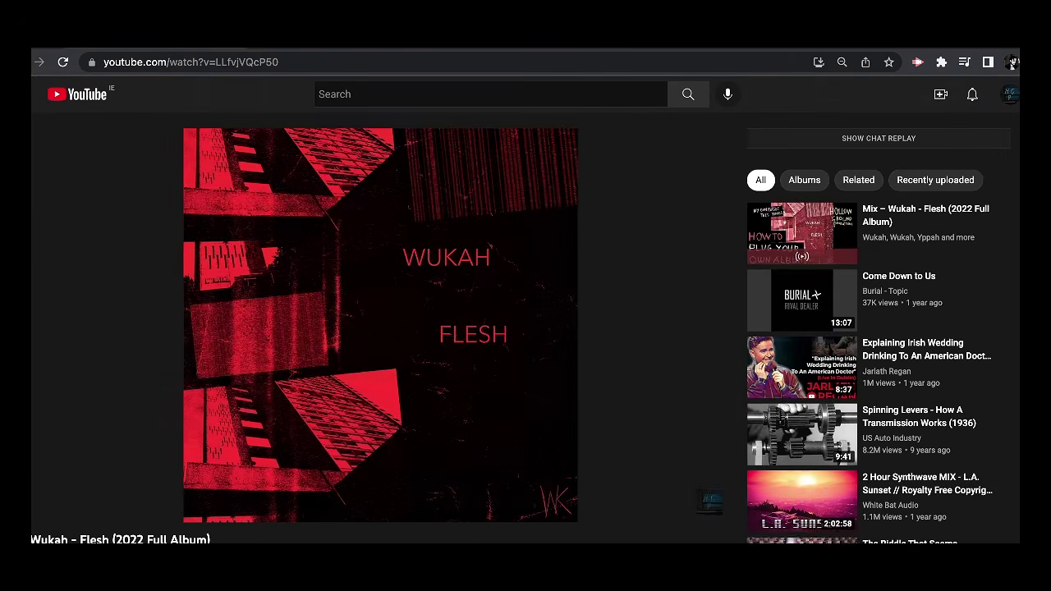
scroll(525, 328, down, 3)
click(47, 315)
scroll(98, 221, down, 2)
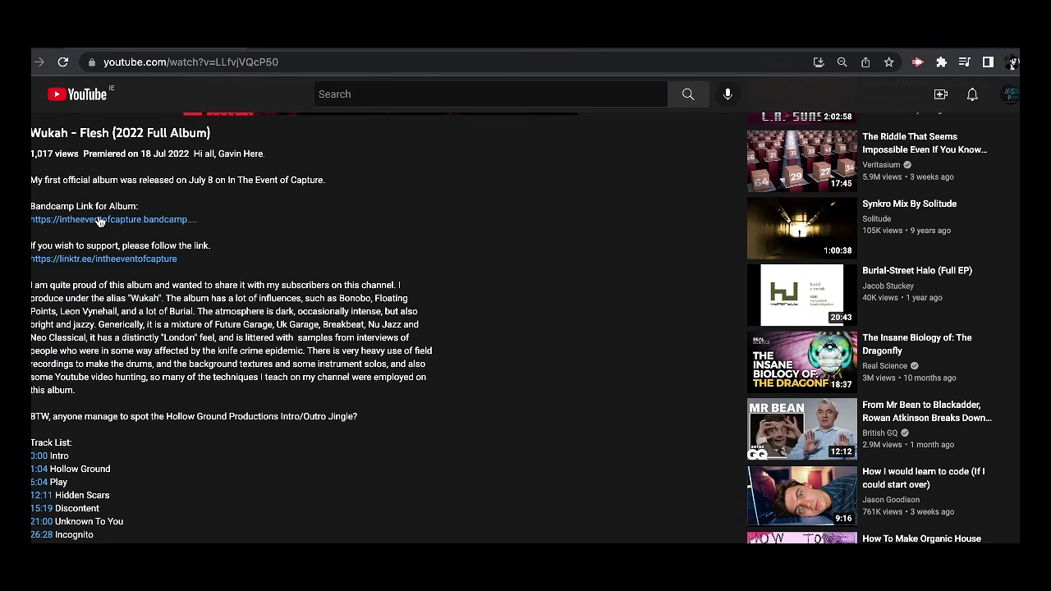
click(98, 219)
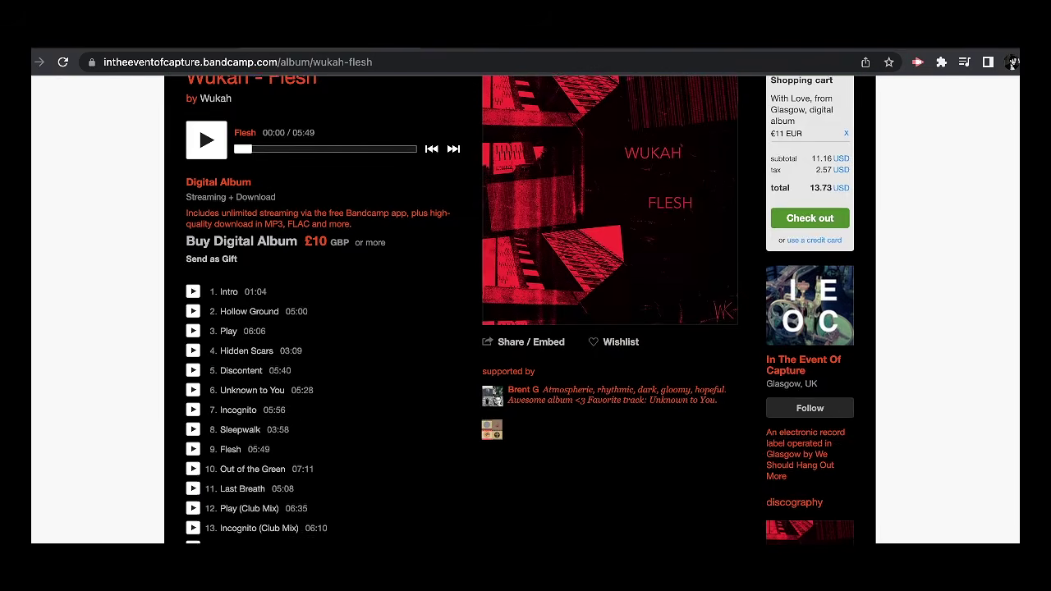
key(ctrl+w)
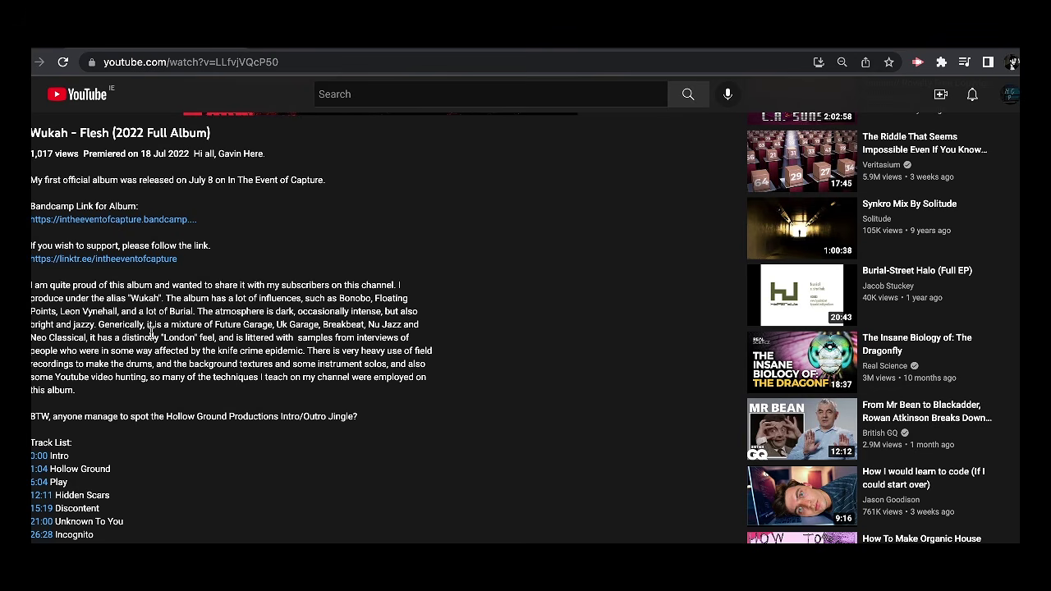
- Open the record label's Linktree page and expand the Wukah - Flesh (LP) Spotify track list
click(94, 259)
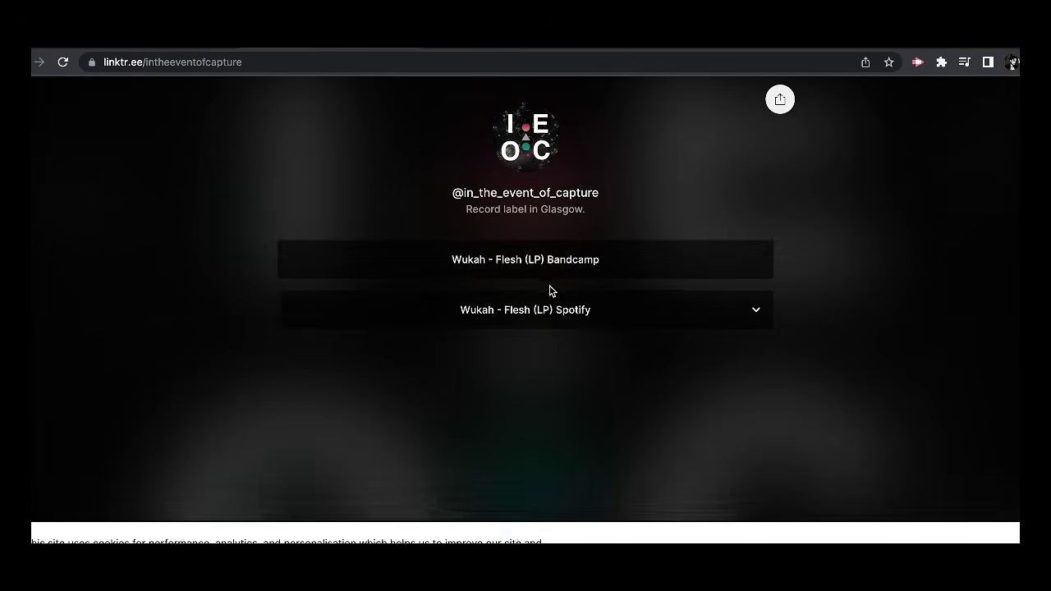
click(554, 312)
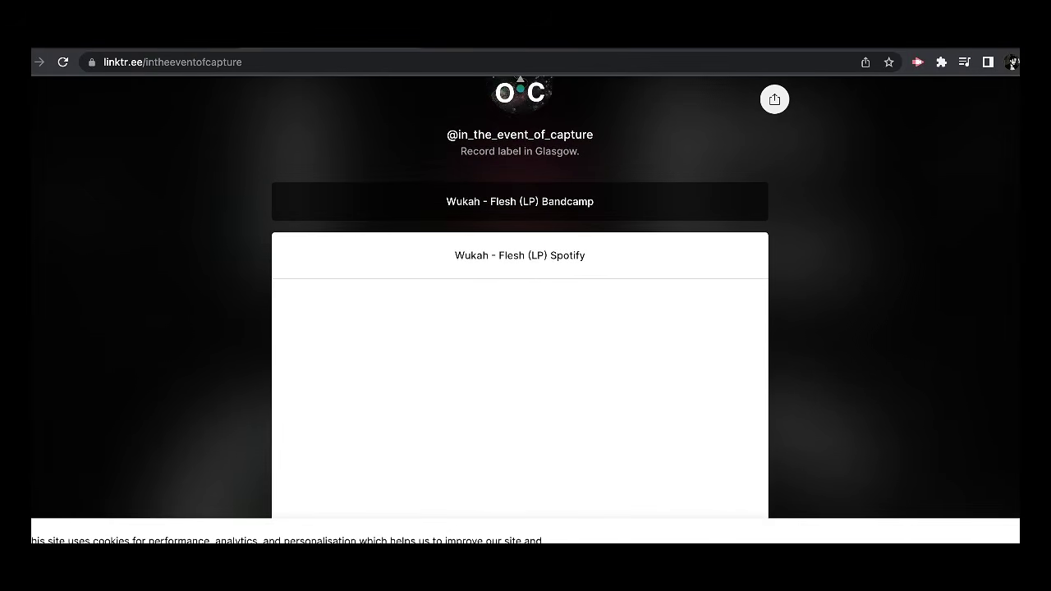
scroll(297, 152, down, 3)
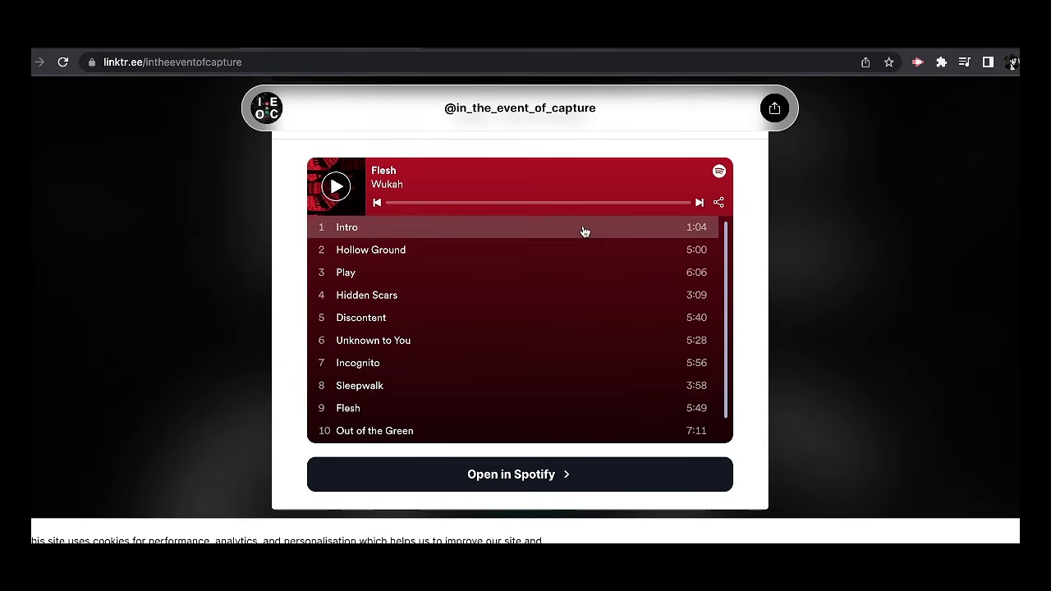
scroll(582, 230, up, 2)
scroll(520, 329, up, 1)
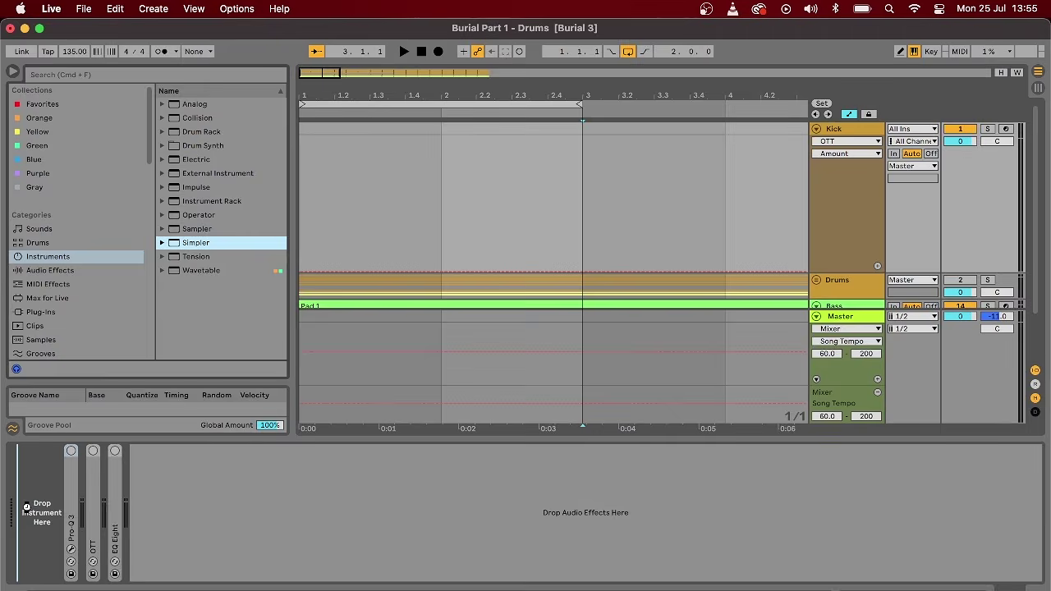
- Switch to Ableton Live, load Heston Primary Music Room Drums.wav into a Simpler on the Kick track and arm the track
key(Return)
click(174, 79)
text(heston)
drag(246, 104, 209, 501)
click(1006, 129)
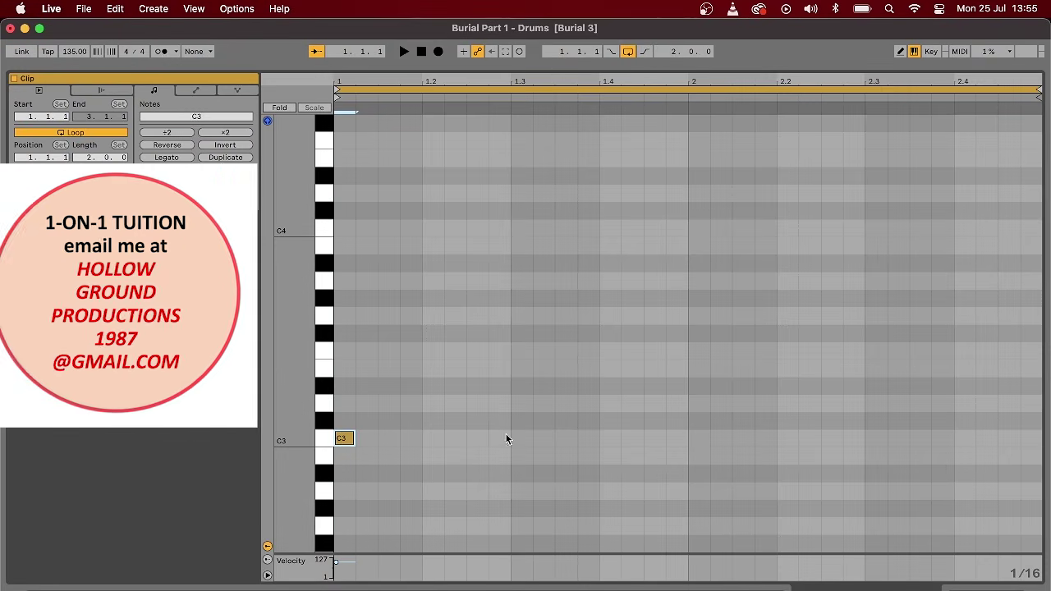
- Lengthen the first C3 kick note to one beat and duplicate it onto beats 1 and 3 of both bars
drag(364, 438, 403, 439)
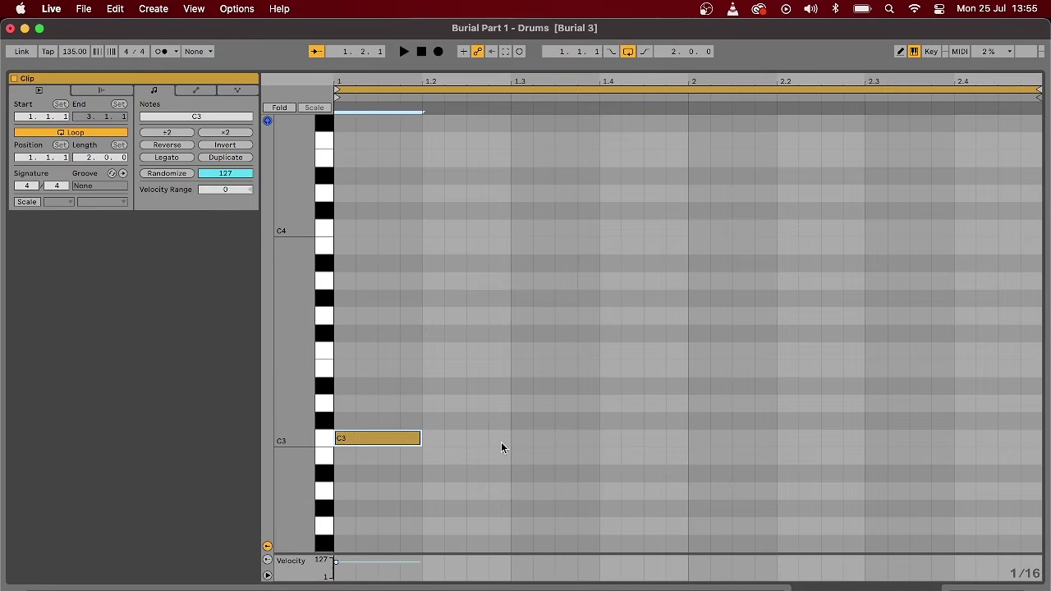
key(super+d)
key(super+d)
key(super+d)
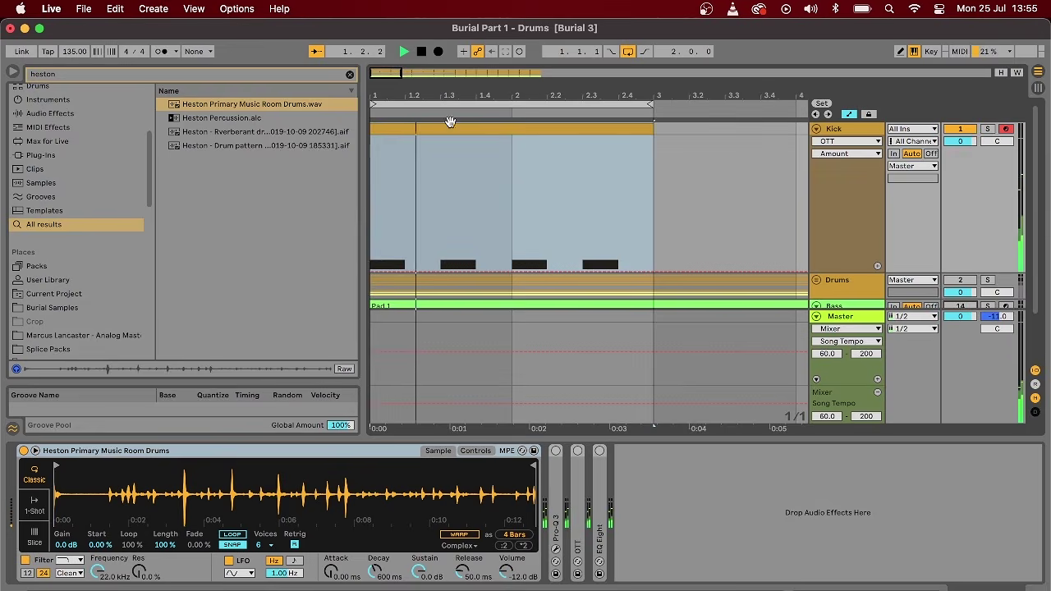
- Add a sixteenth G#3 note at 1.2.2 and duplicate it to the same position in bar 2
key(plus)
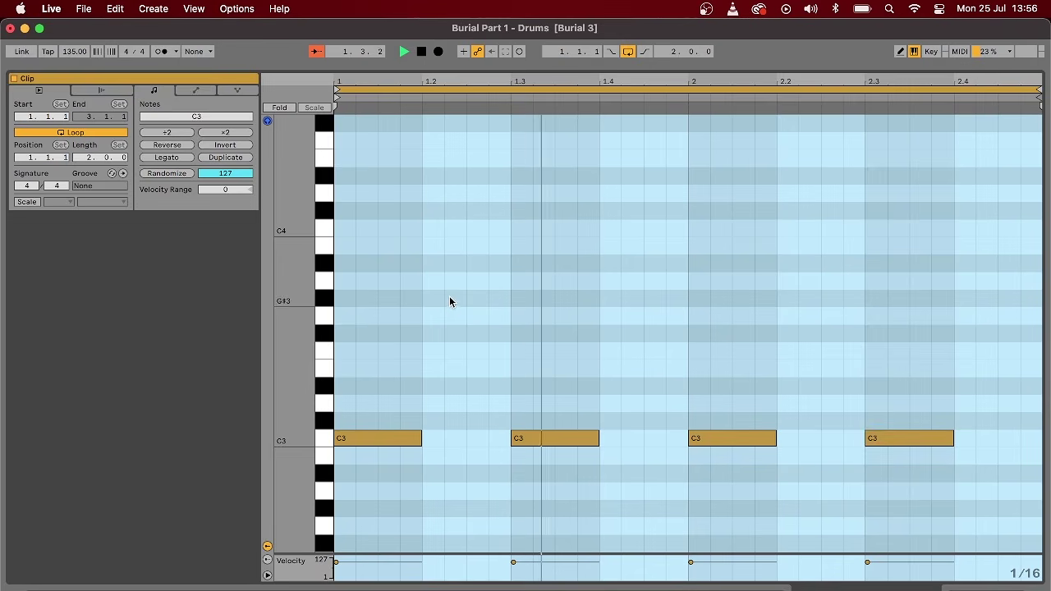
double_click(456, 299)
drag(682, 320, 263, 260)
key(super+d)
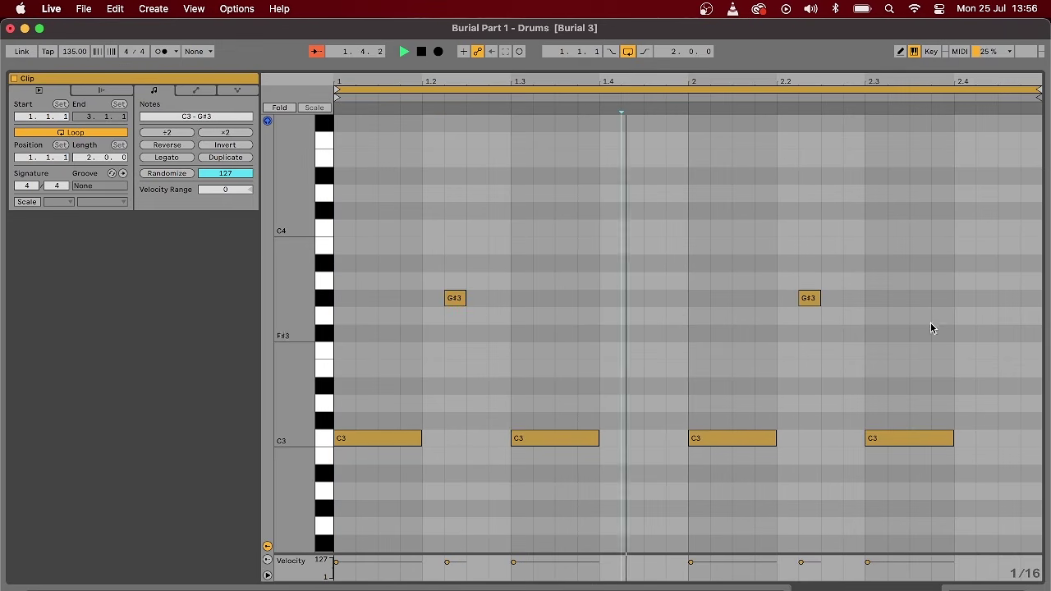
- Turn the grid off, nudge both G#3 notes slightly late and lengthen the one in bar 2 past beat 3
click(581, 218)
right_click(580, 219)
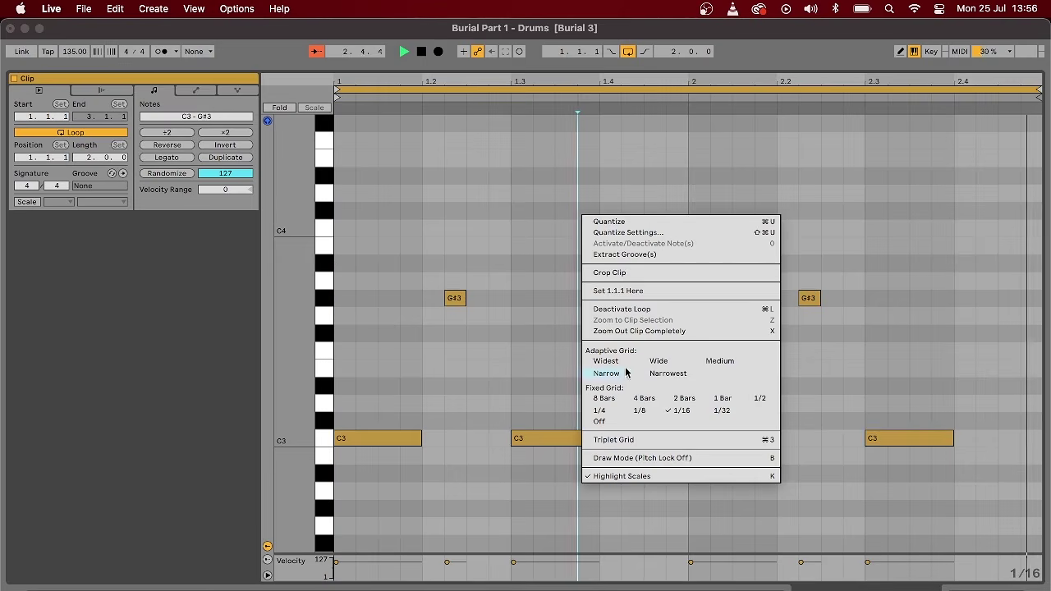
click(596, 423)
drag(403, 266, 1013, 297)
key(Right)
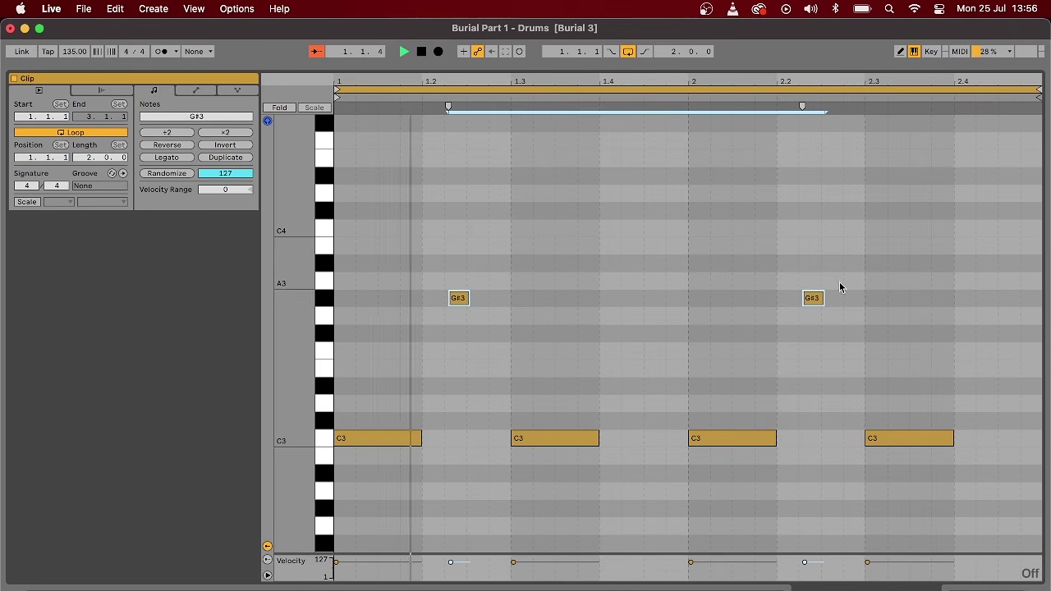
drag(823, 298, 918, 299)
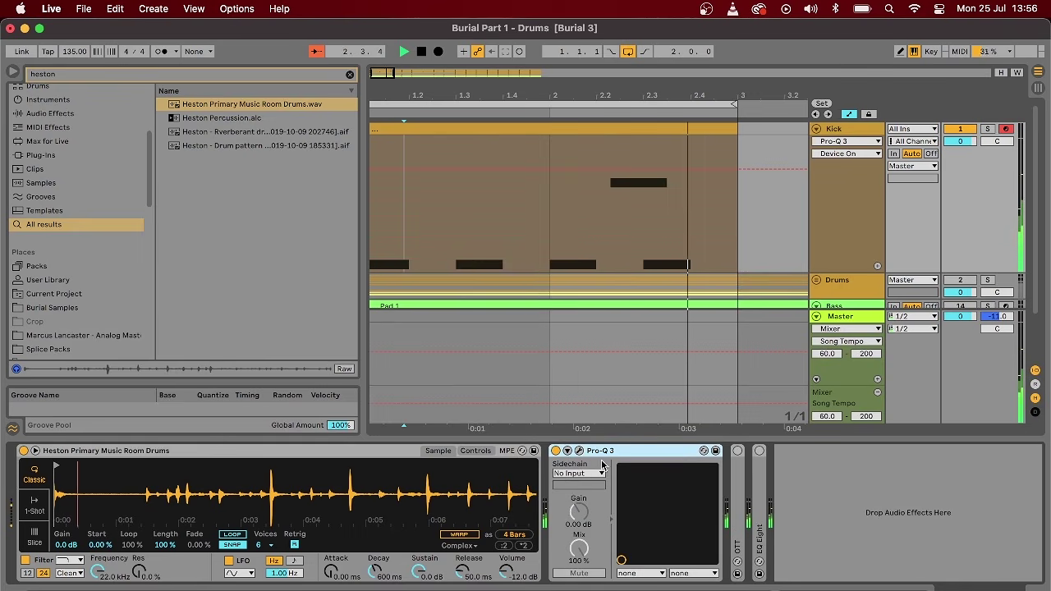
- Shape the kick in Pro-Q 3 with a 30 dB/oct high cut around 300 Hz and a low boost near 49 Hz
click(581, 451)
drag(662, 271, 318, 255)
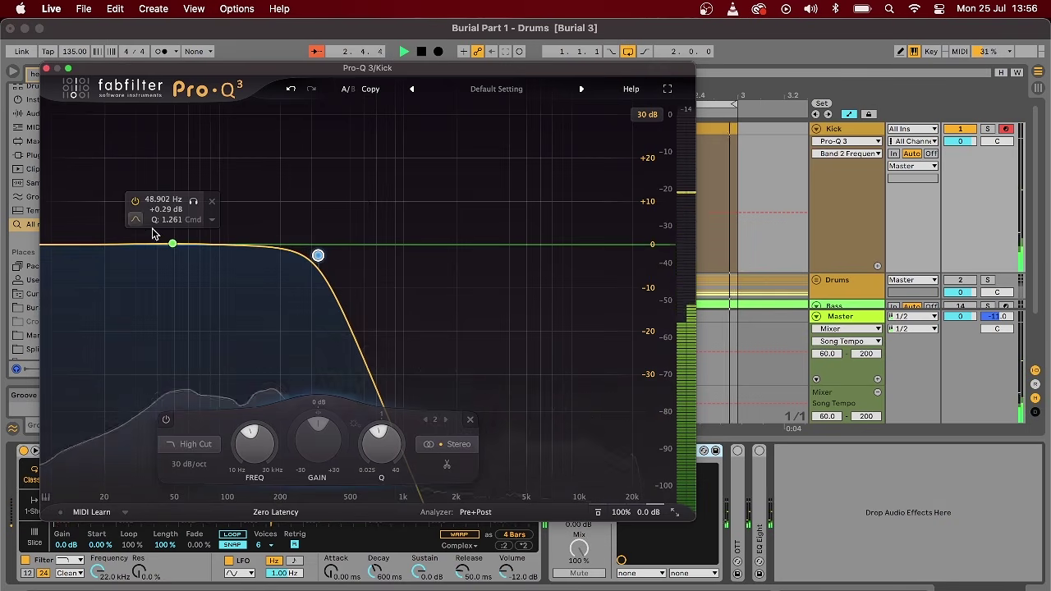
drag(175, 253, 174, 171)
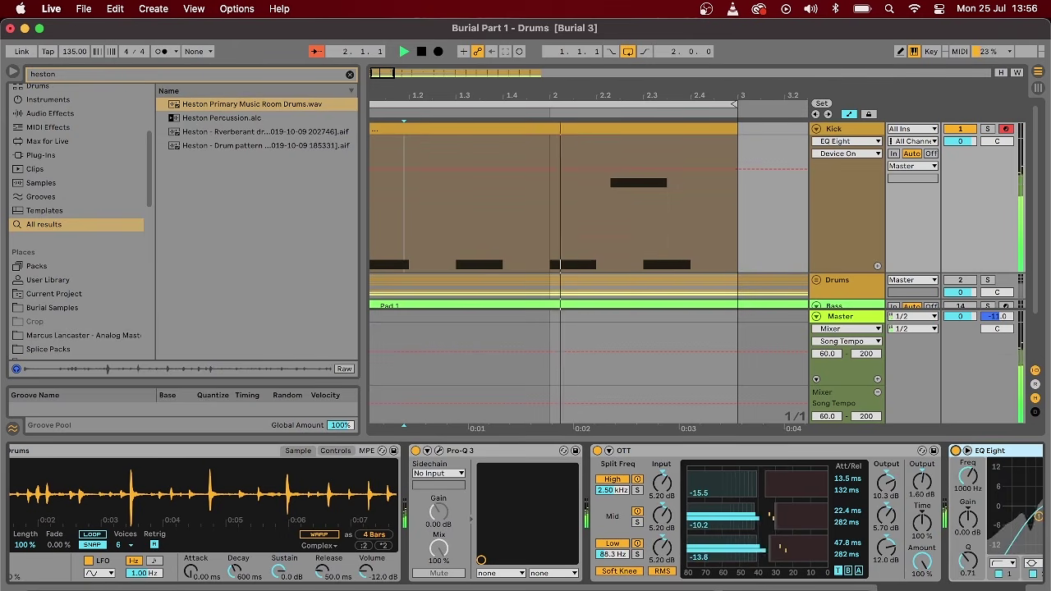
click(948, 507)
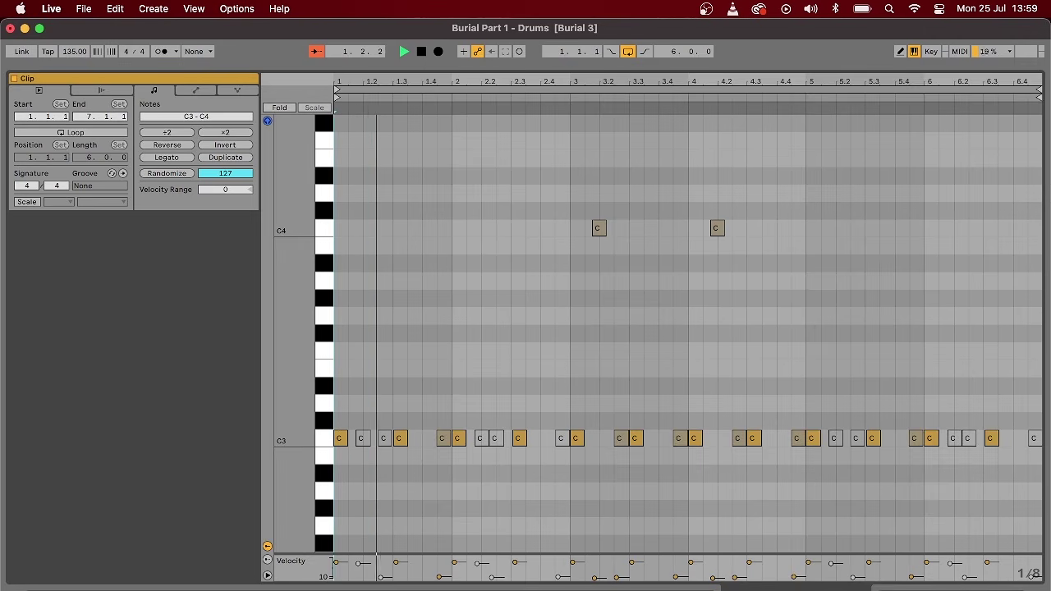
- Examine the quiet C3 note just before bar 2 in the finished kick pattern and audition the clip
key(plus)
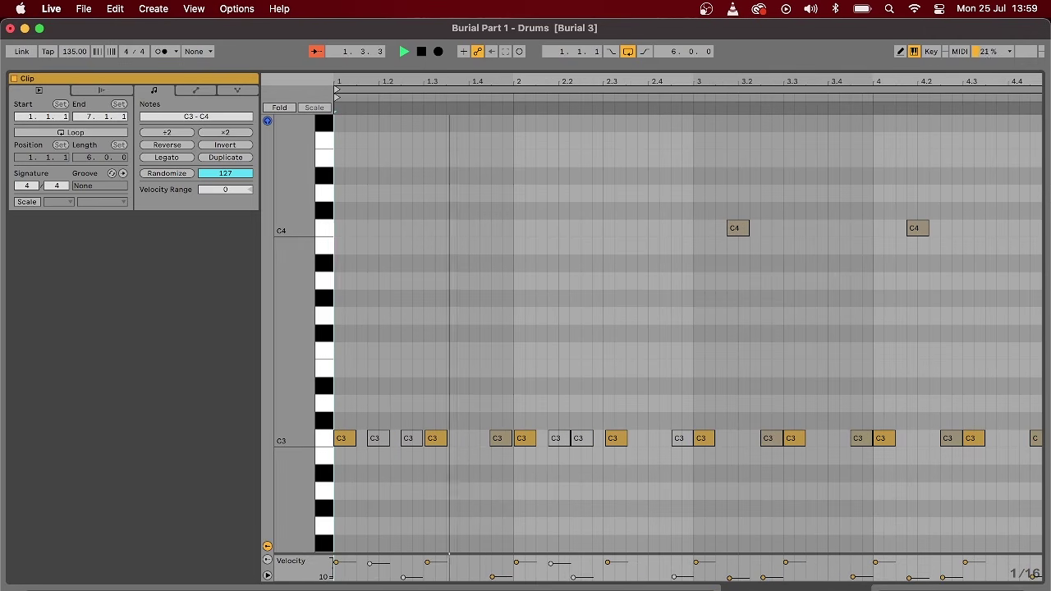
click(689, 481)
drag(498, 439, 500, 486)
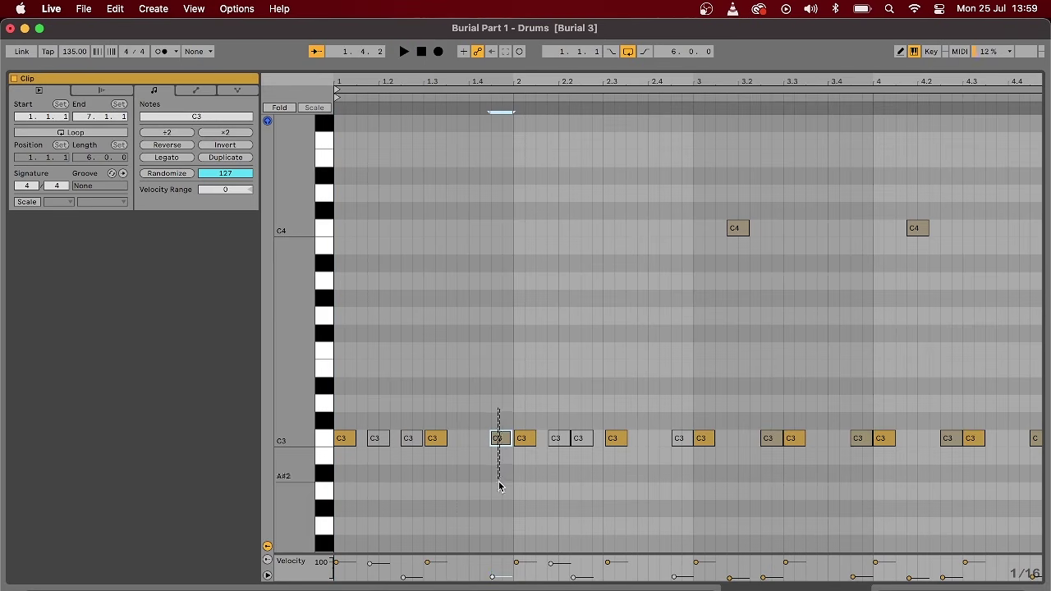
drag(630, 229, 651, 228)
key(space)
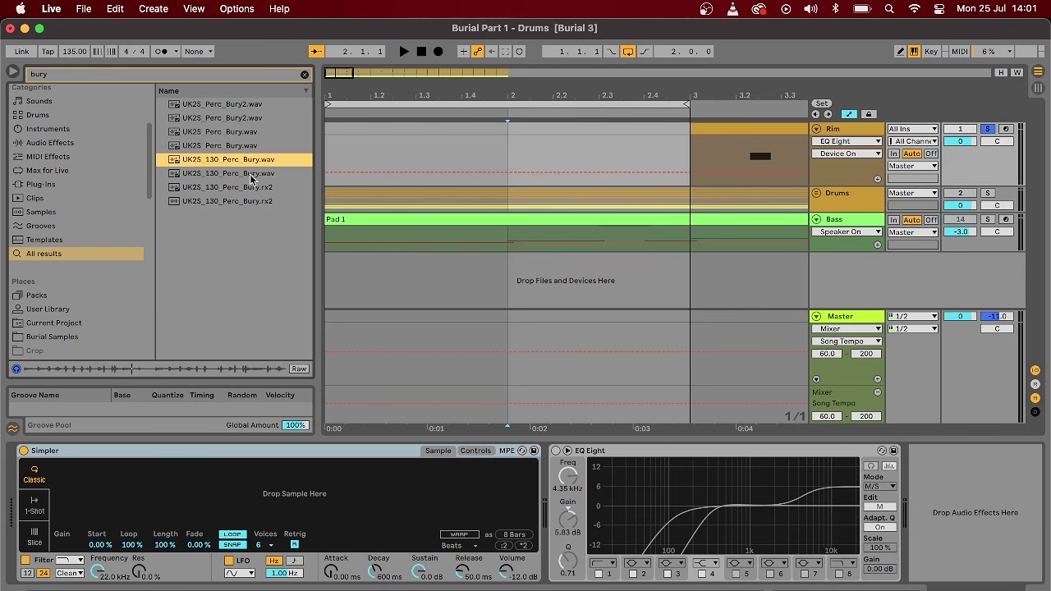
- Load UK2S_130_Perc_Bury.rx2 into the Rim track's Simpler and switch it to Slice mode
click(255, 188)
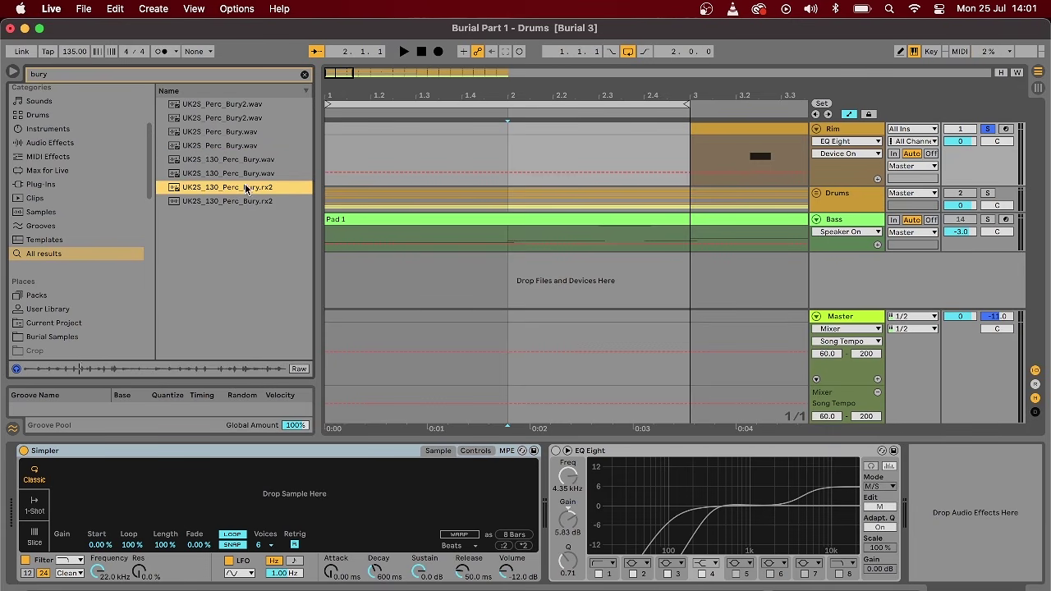
drag(243, 472, 242, 477)
click(35, 538)
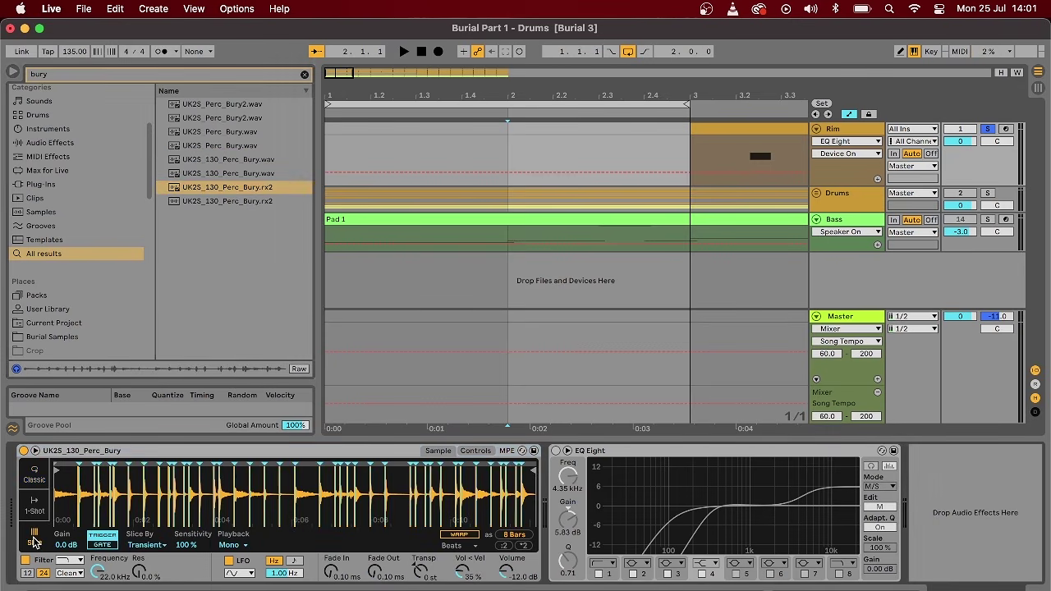
drag(97, 464, 59, 513)
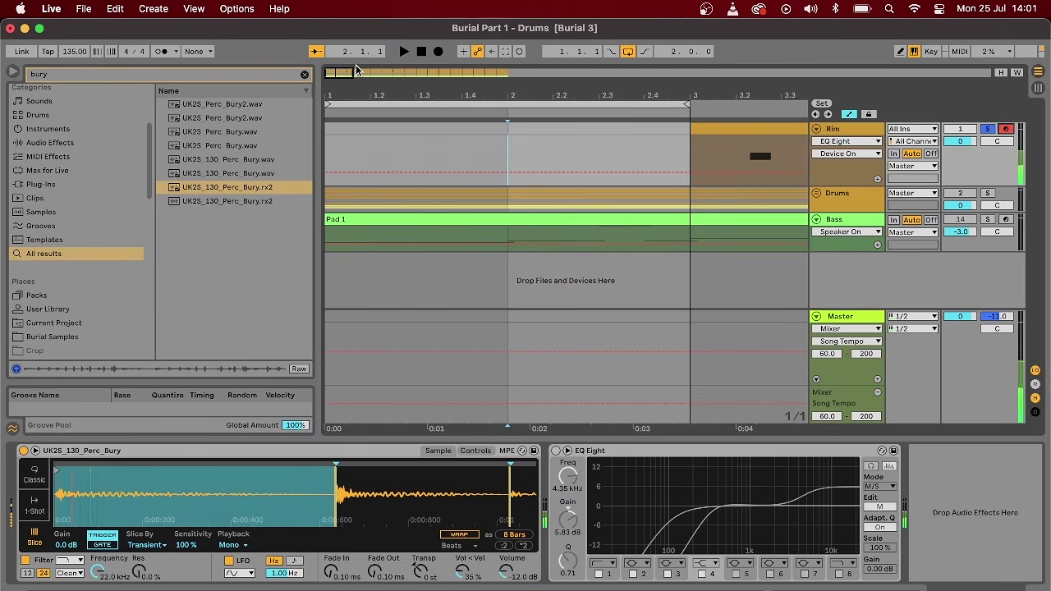
drag(355, 64, 519, 79)
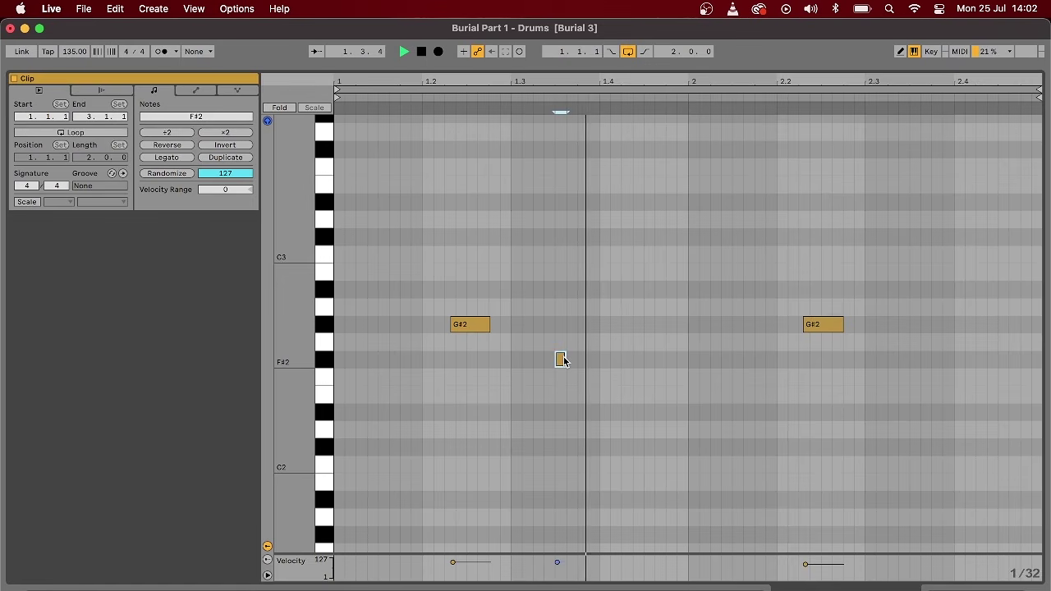
- Add an F#2 rim note at 2.3.4 and lengthen both F#2 notes to a sixteenth
double_click(915, 359)
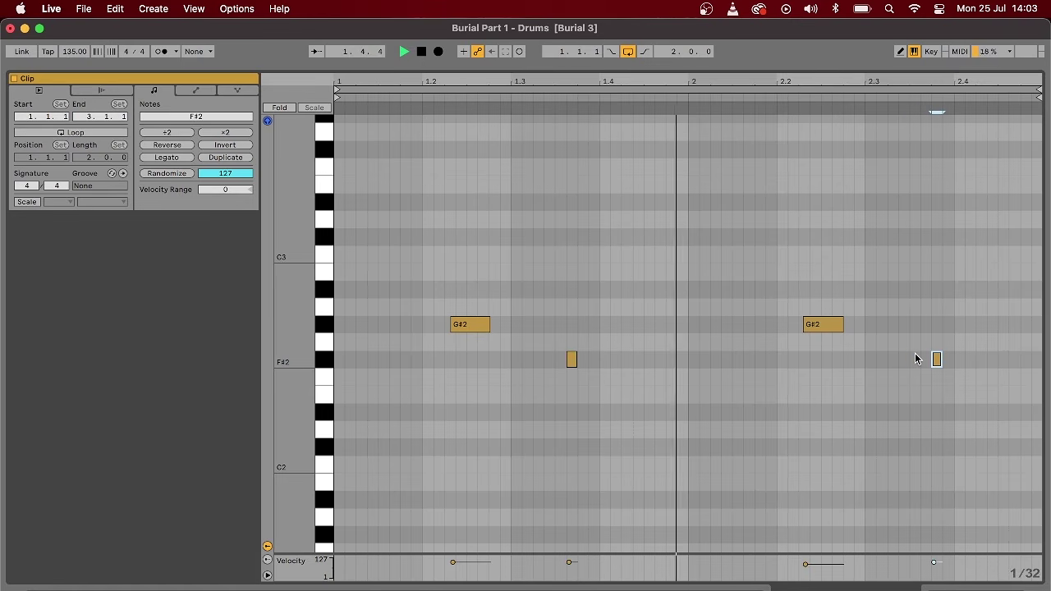
drag(937, 359, 953, 359)
drag(567, 359, 561, 359)
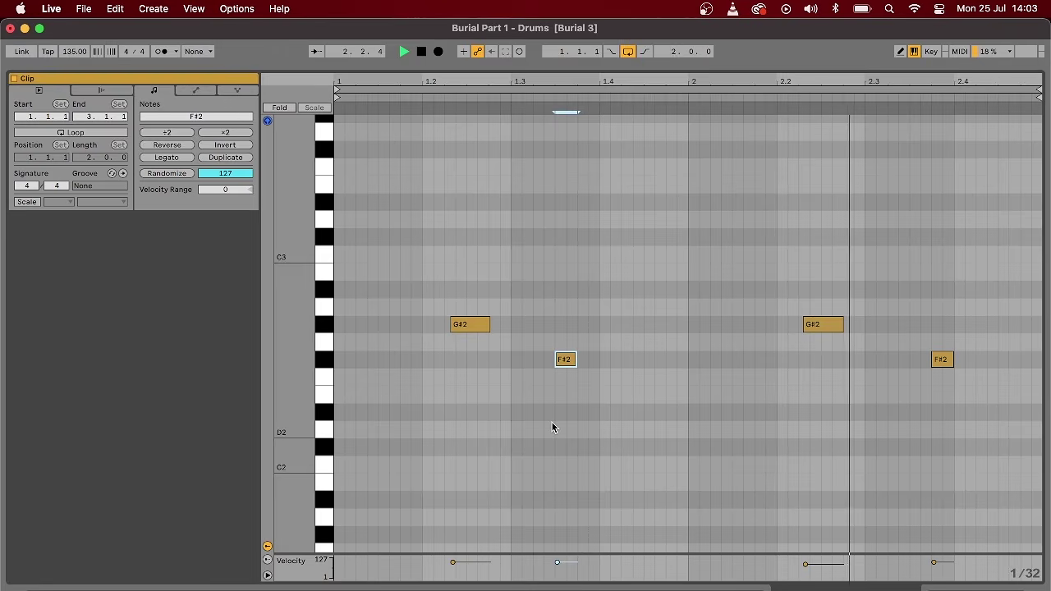
- Turn the grid off and nudge the F#2 note in bar 2 slightly late
right_click(563, 208)
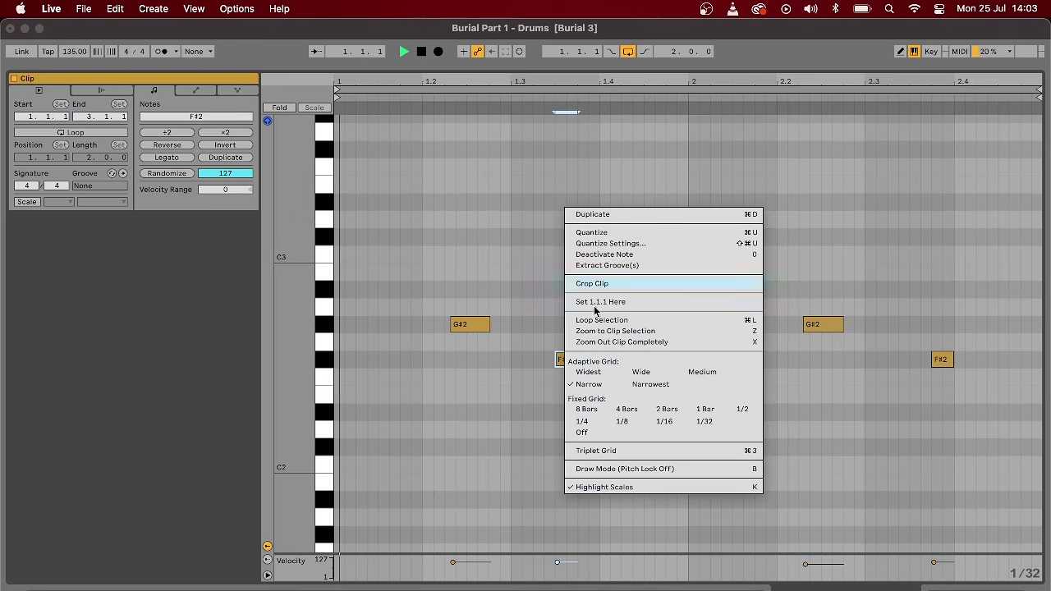
click(594, 433)
click(946, 359)
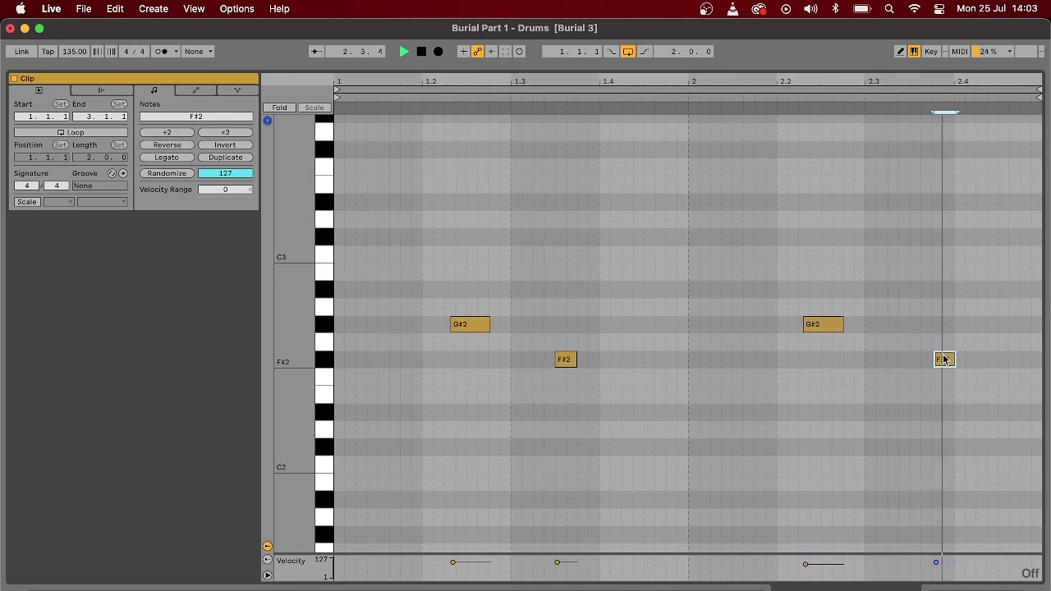
- Enable the Rim track's EQ Eight and set its high shelf to 3.60 dB at 4.45 kHz
click(983, 588)
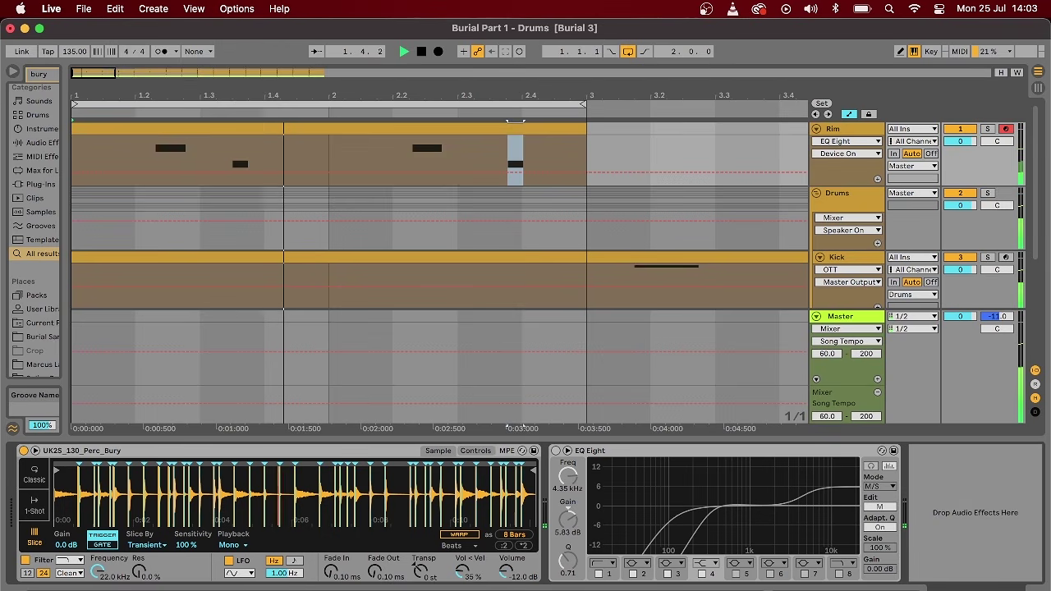
click(555, 451)
drag(797, 487, 801, 497)
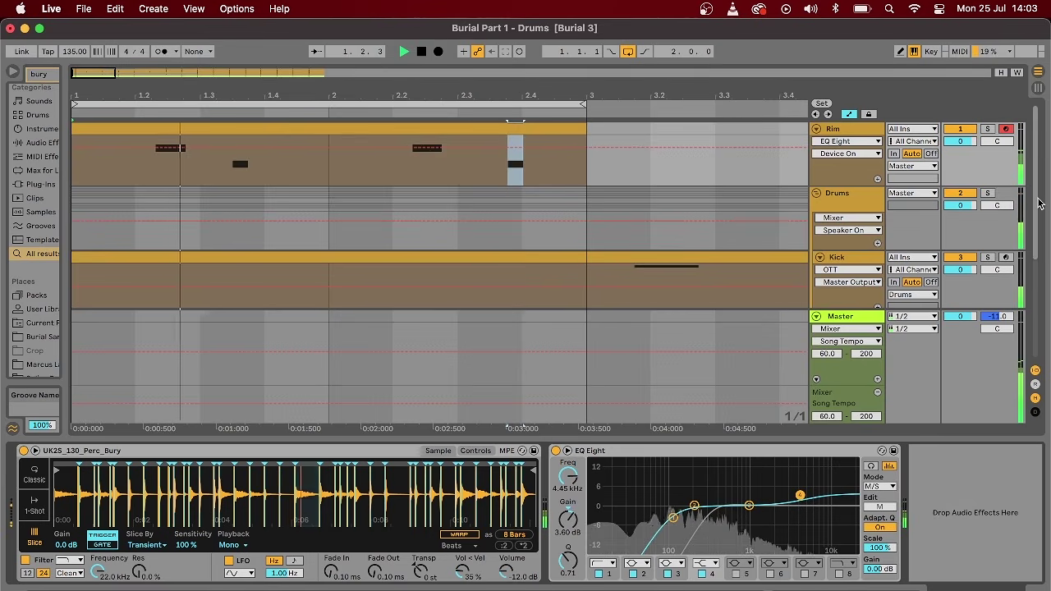
- Load UK2S_130_Perc_Bury.wav into the Rim track's Simpler and switch it to Slice mode
drag(228, 173, 218, 488)
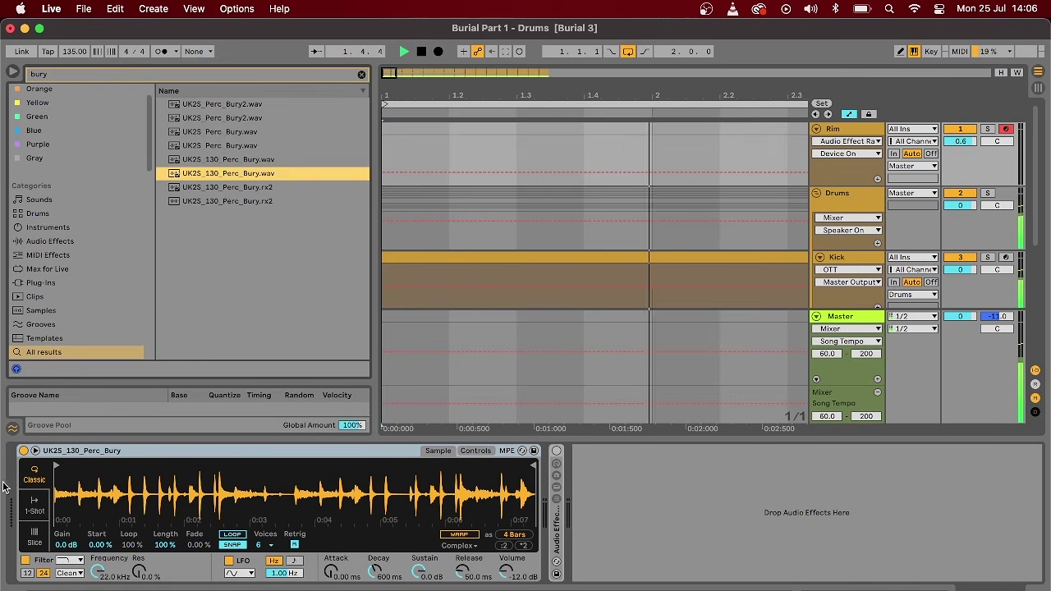
click(28, 538)
- Insert an empty MIDI clip across bars 1 and 2 of the Rim track
drag(391, 82, 390, 73)
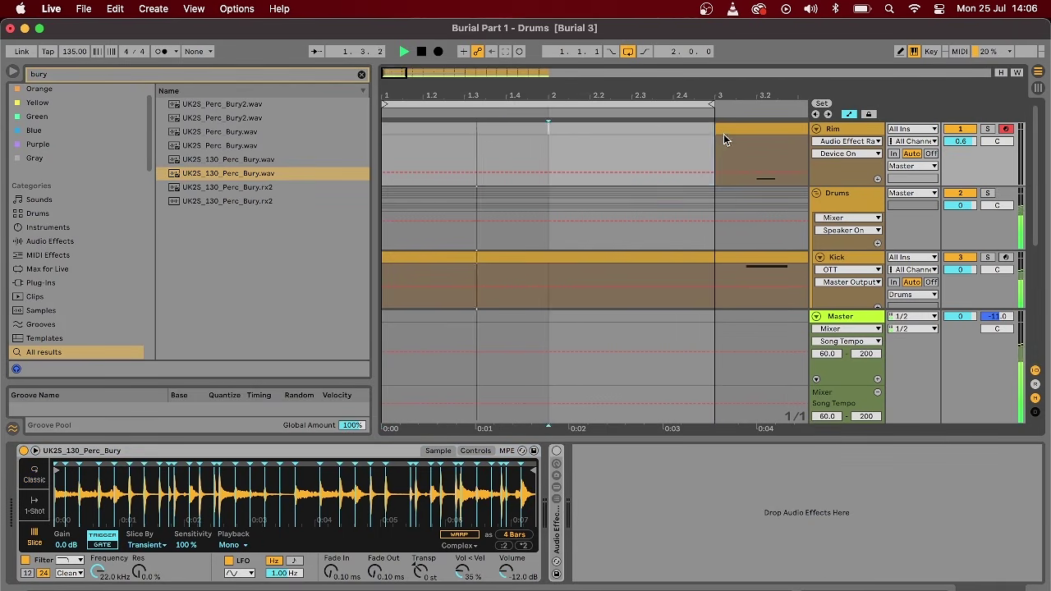
drag(712, 140, 388, 129)
key(super+shift+m)
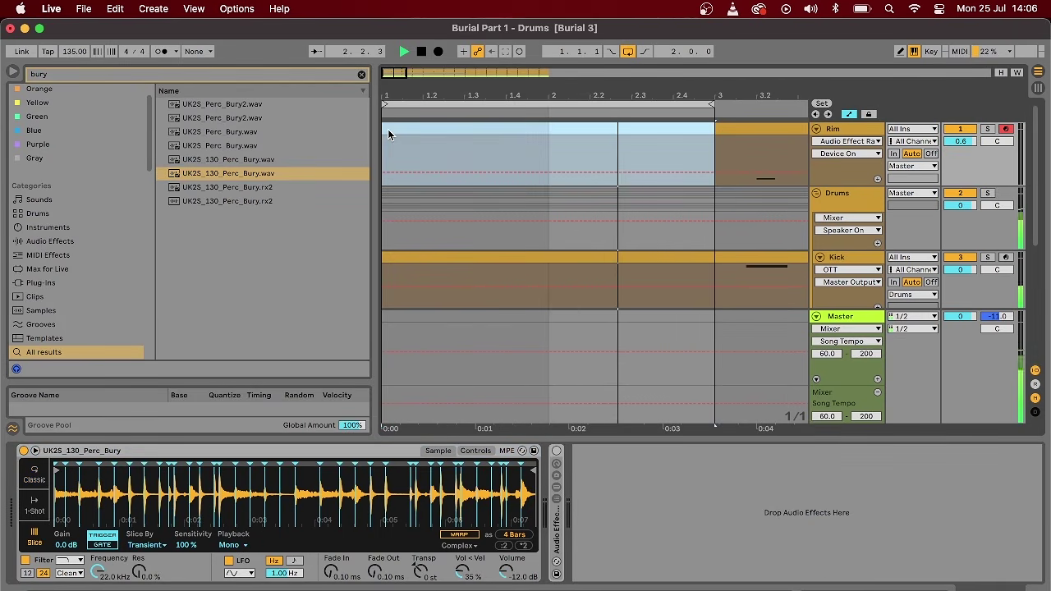
- Open the new Rim clip, place a D1 note on beat 1.2 and play it back
right_click(388, 129)
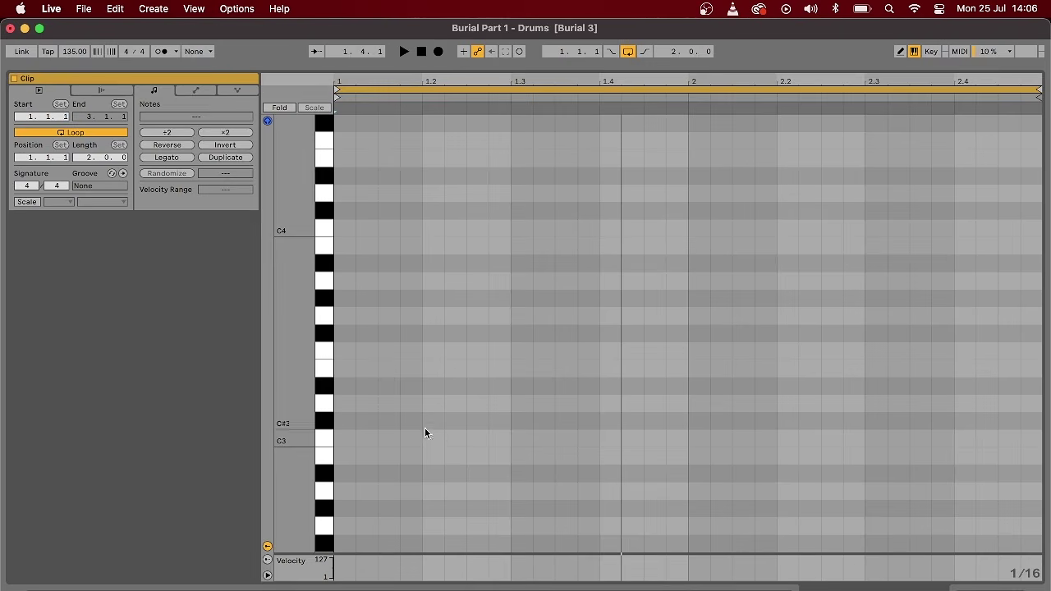
double_click(428, 439)
key(Down)
key(Down)
key(Down)
key(Down)
key(Down)
key(Down)
key(Down)
key(Down)
key(Down)
key(Down)
key(Down)
key(Down)
key(Down)
key(Down)
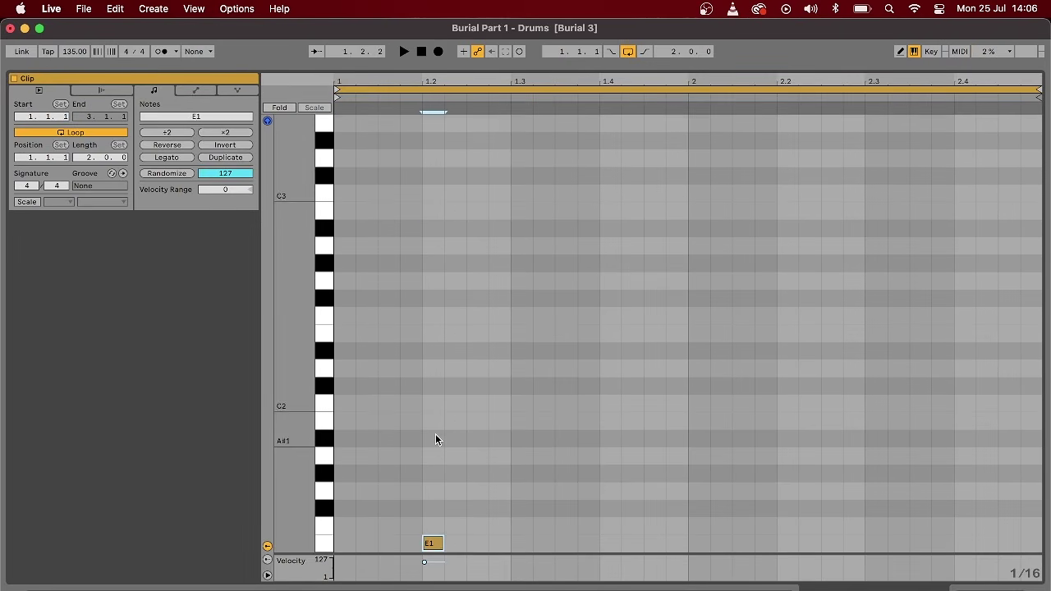
key(Down)
key(Down)
key(space)
key(space)
- Add A#1 notes on 1.3.4 and 2.3.4 and move the second D1 note to beat 2.2
double_click(581, 325)
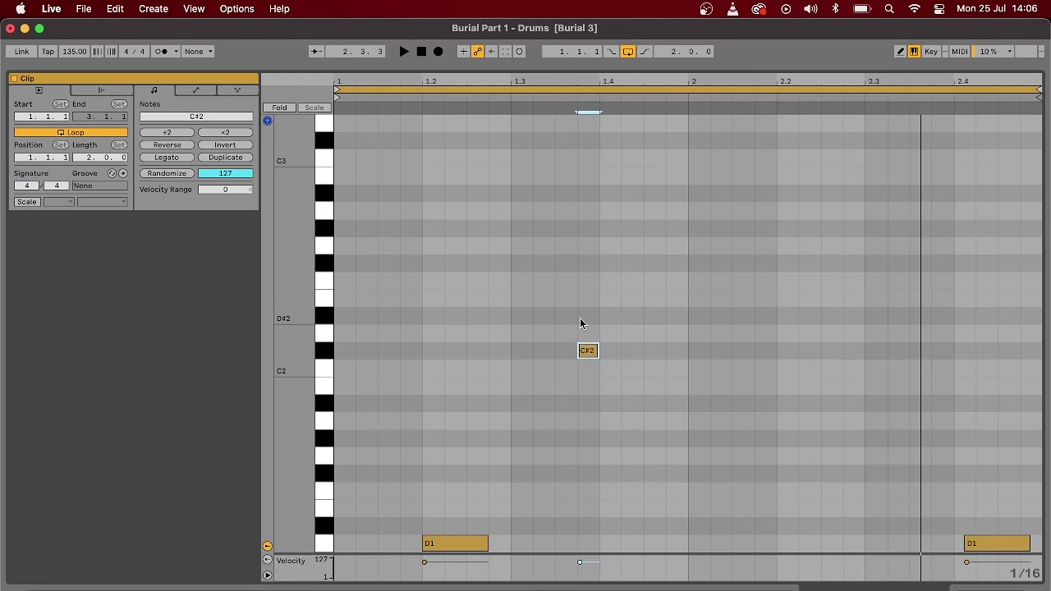
key(Up)
click(954, 403)
drag(992, 543, 816, 544)
- Lengthen all four notes in the Rim clip by one beat
key(super+a)
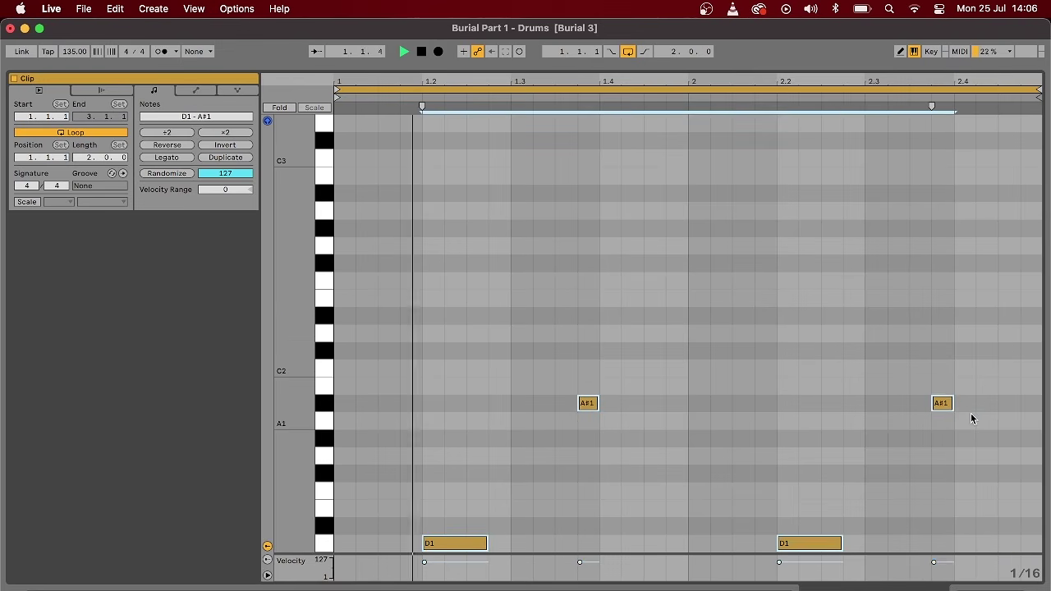
drag(596, 399, 683, 405)
- Turn the piano roll grid off and nudge both A#1 notes slightly late
drag(818, 457, 629, 312)
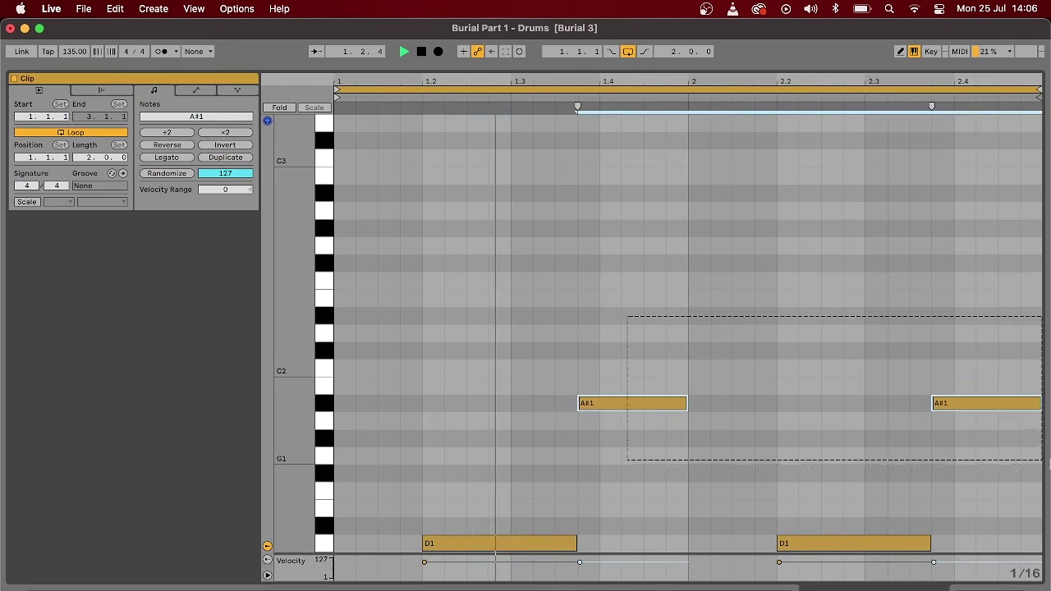
right_click(809, 261)
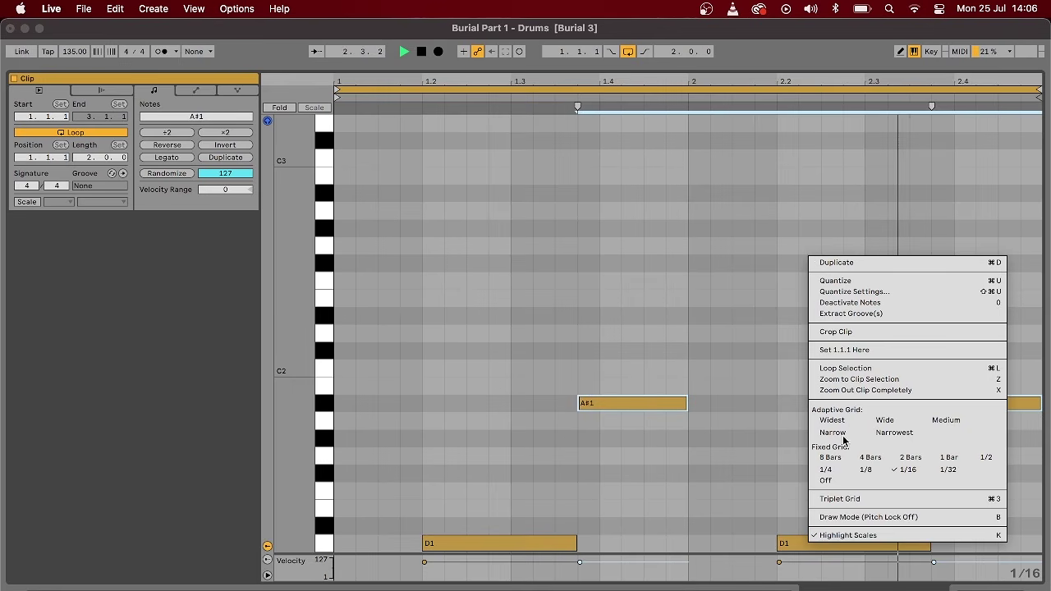
click(829, 481)
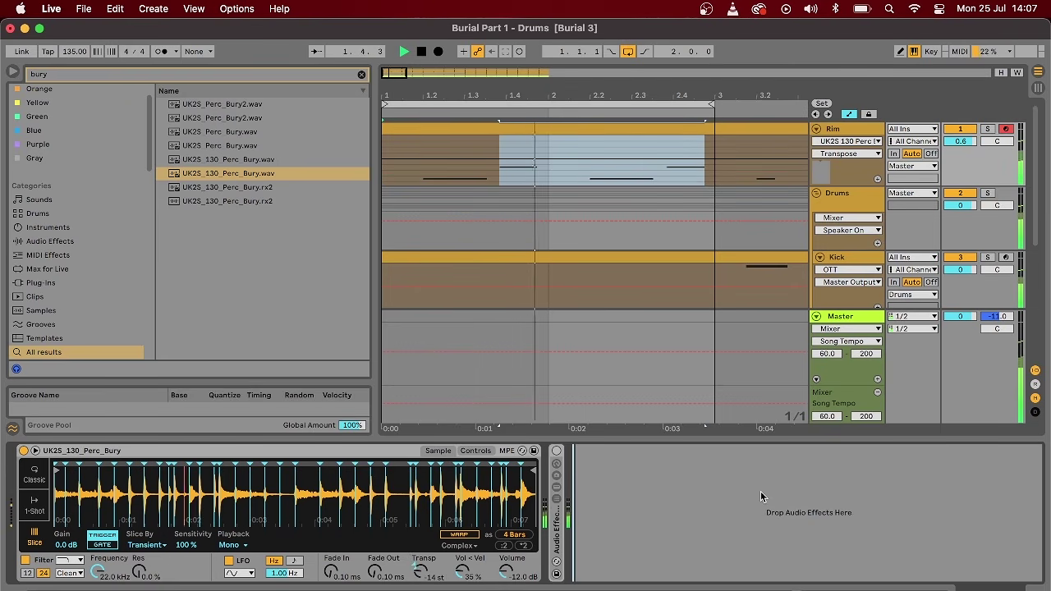
- Hide the browser and enable the Rim track's first EQ Eight, its Glue Compressor and the second EQ Eight
click(13, 73)
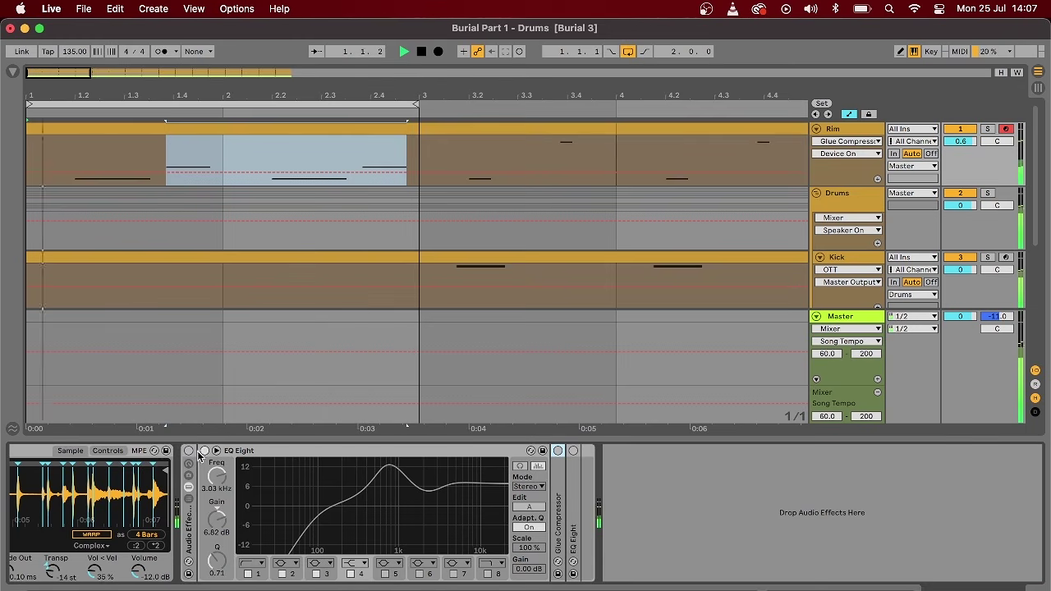
click(204, 451)
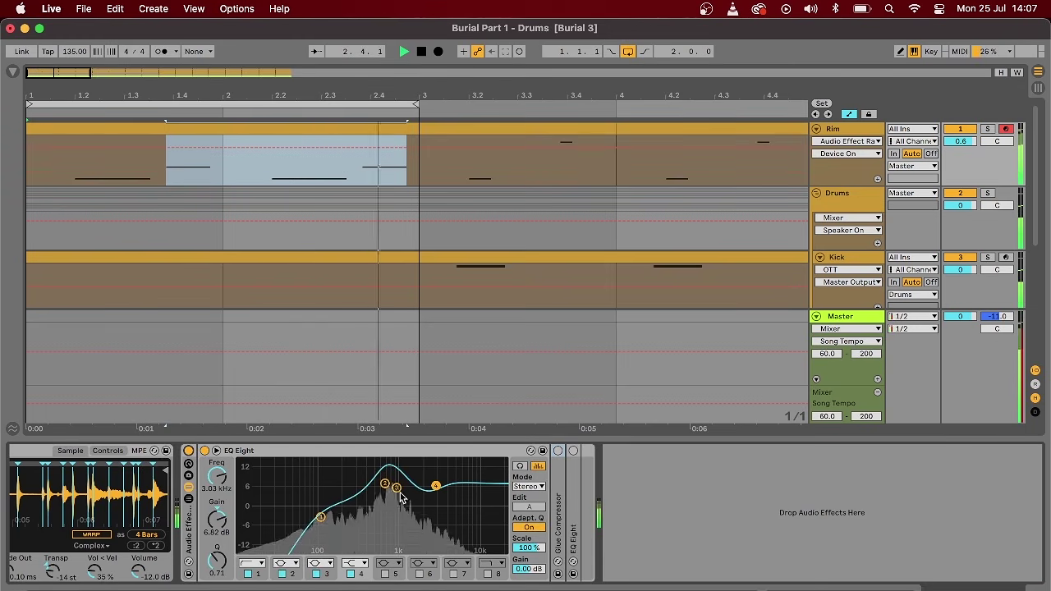
double_click(564, 496)
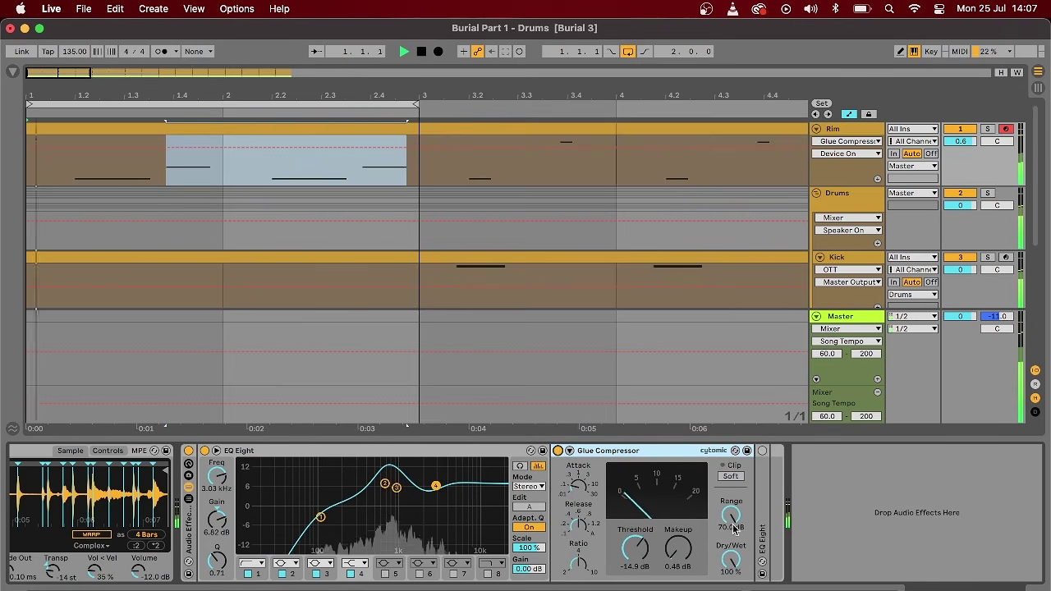
double_click(766, 465)
click(763, 450)
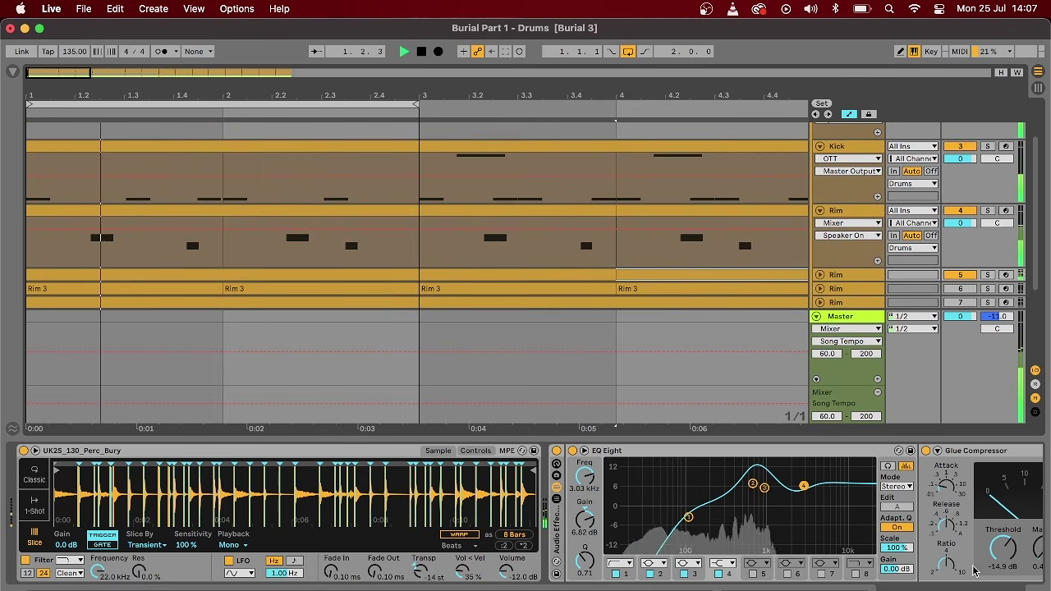
- Unfold Rim track 5 in the Drums group to show its clip contents
scroll(772, 494, right, 5)
scroll(618, 578, left, 5)
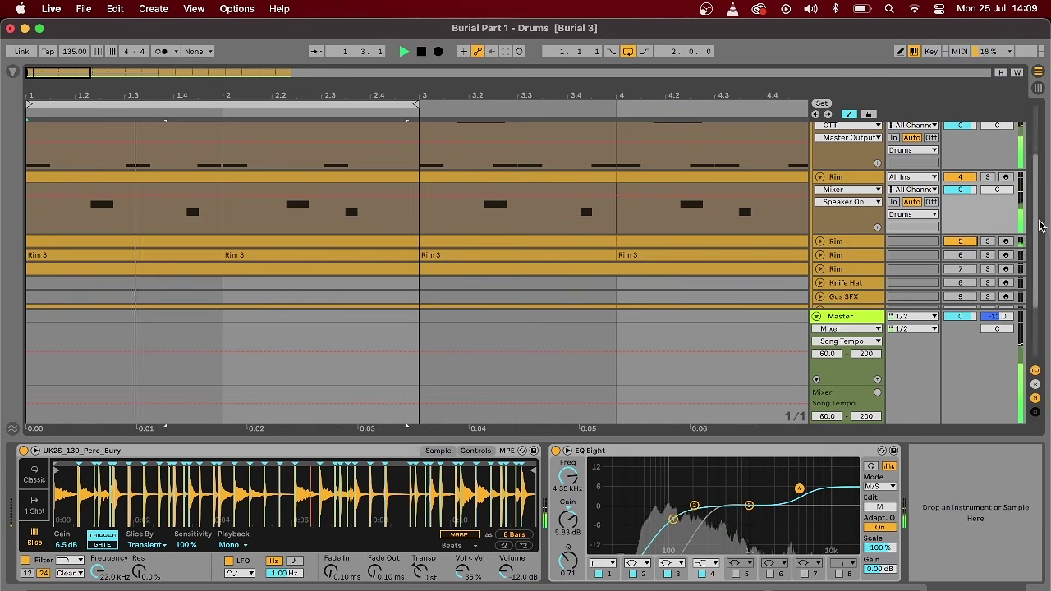
click(820, 242)
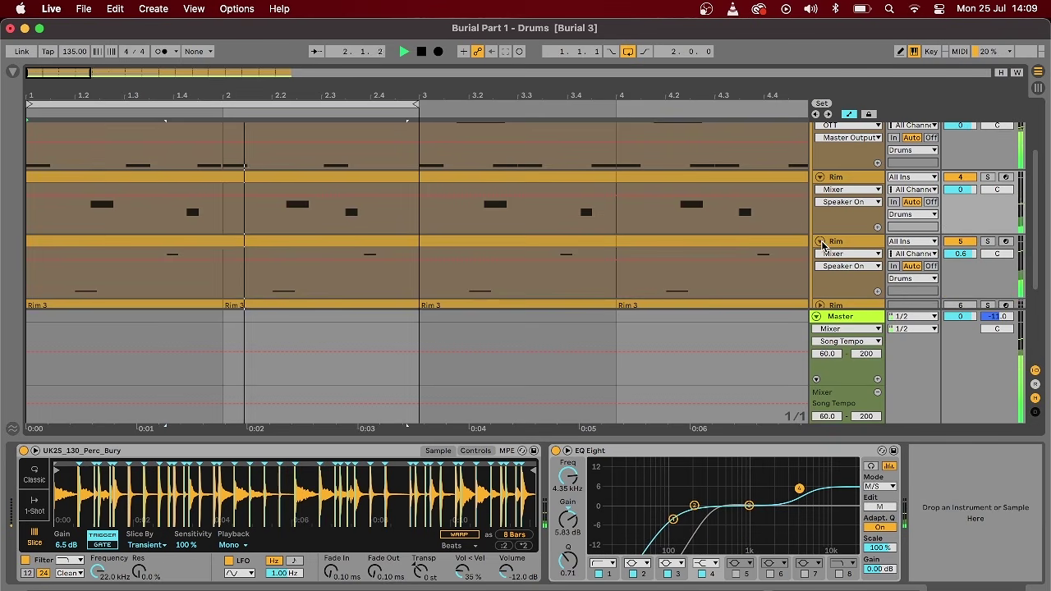
- Delete the separate Rim track above the Drums group
scroll(1041, 218, up, 3)
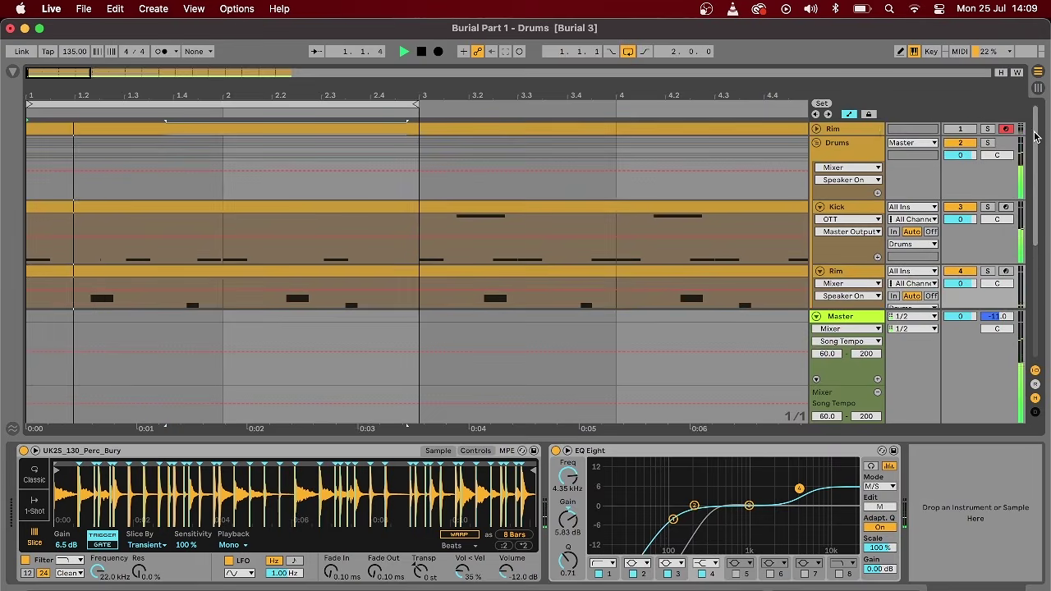
click(853, 128)
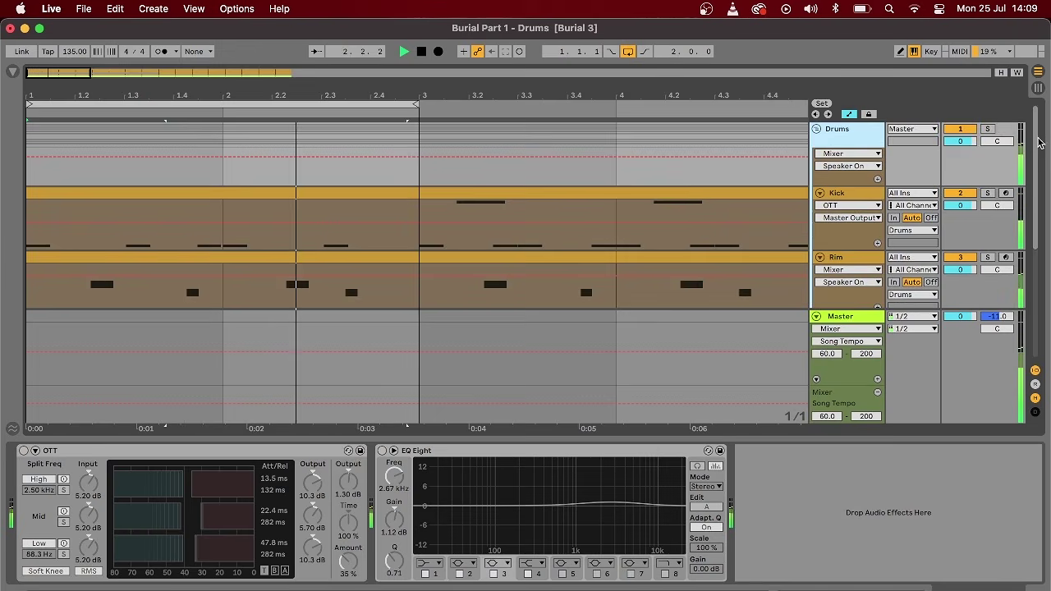
scroll(1041, 207, down, 5)
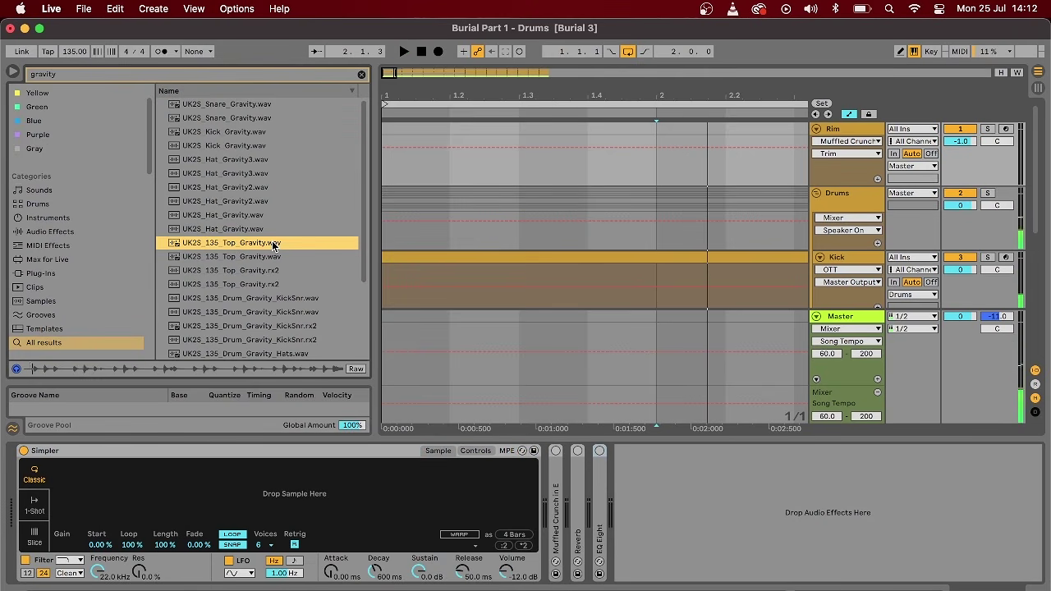
- Load UK2S_135_Top_Gravity.wav into the Rim track's Simpler and switch it to Slice mode during playback
drag(269, 245, 259, 497)
key(space)
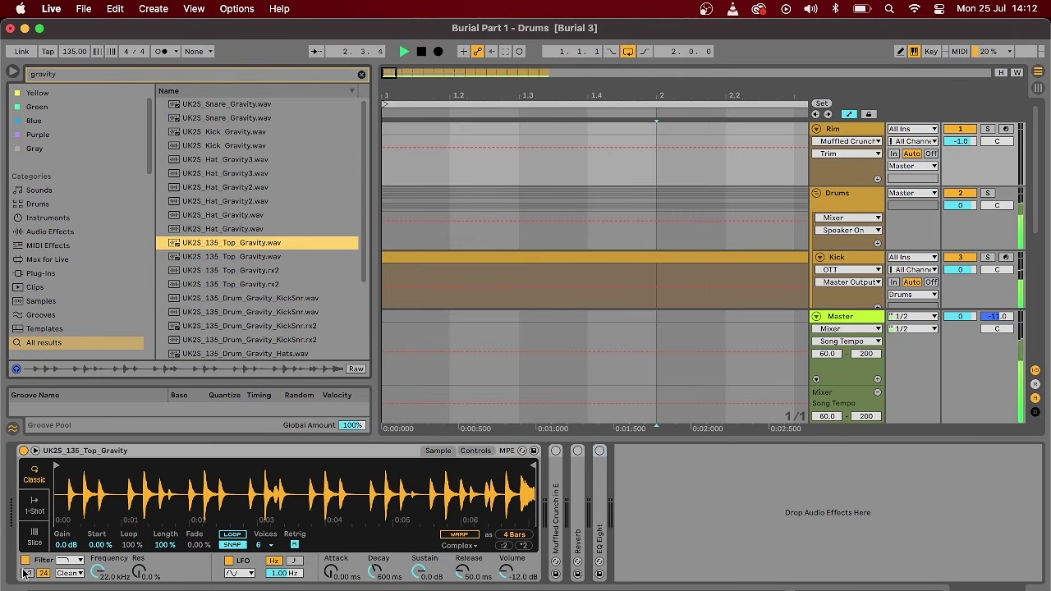
click(33, 540)
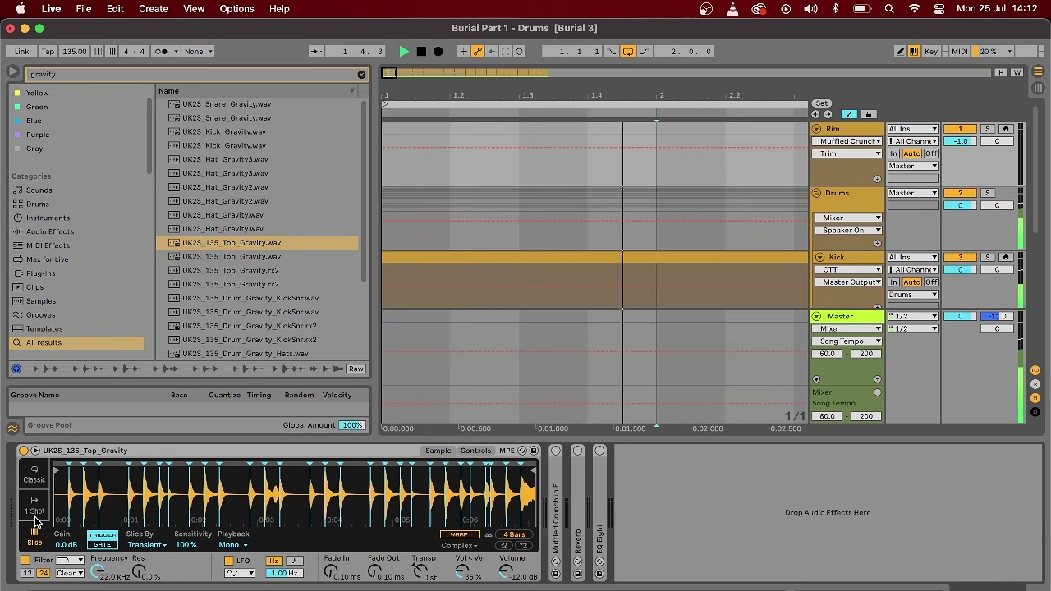
- Record a short MIDI pattern of Gravity slices on the Rim track over bars 1 and 2 and play it back
click(440, 52)
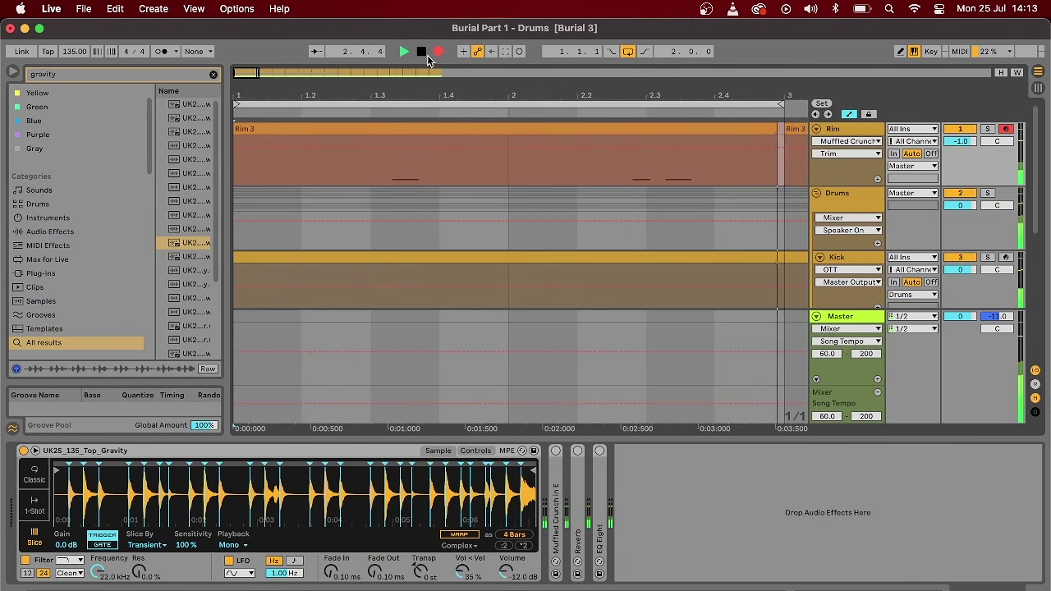
click(421, 52)
click(403, 51)
click(585, 125)
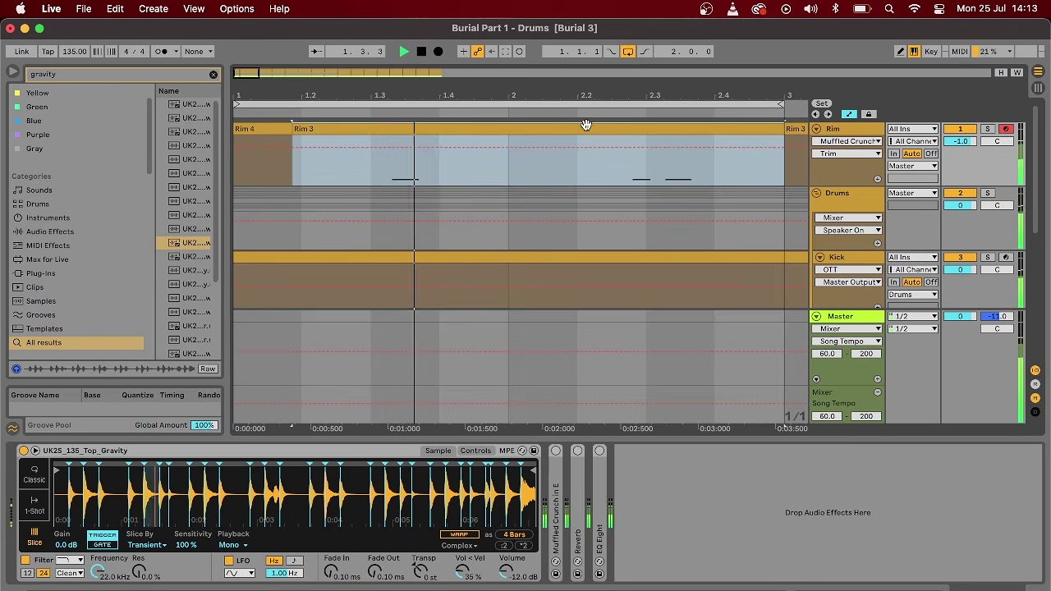
- Transpose the Gravity sample to -11 st and set its warp mode to Beats
drag(424, 571, 425, 555)
click(459, 545)
click(456, 480)
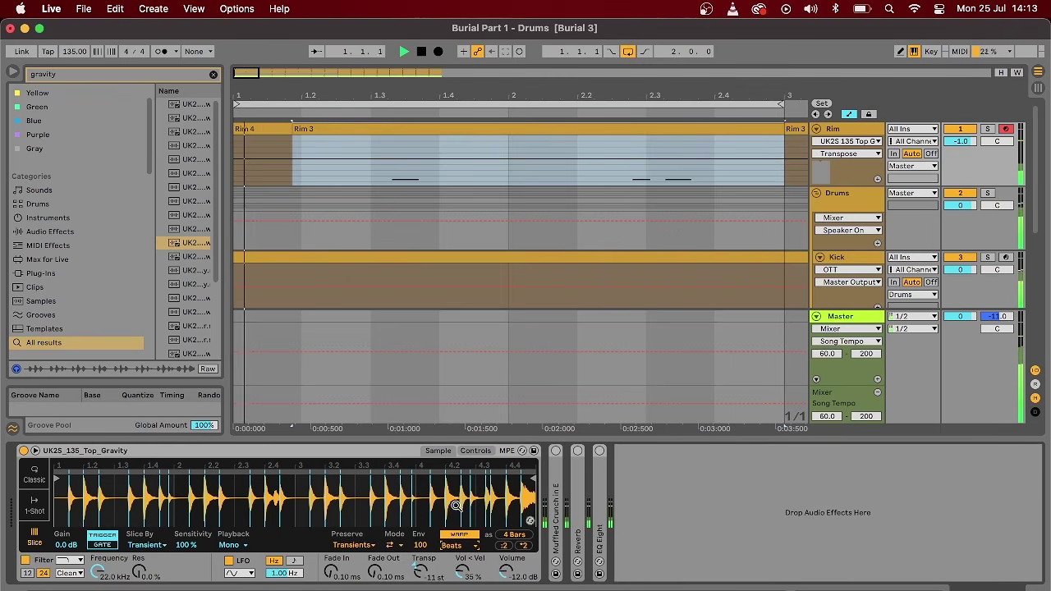
- Turn off transient looping for the Gravity sample and set its transient envelope to 30
click(395, 548)
click(403, 554)
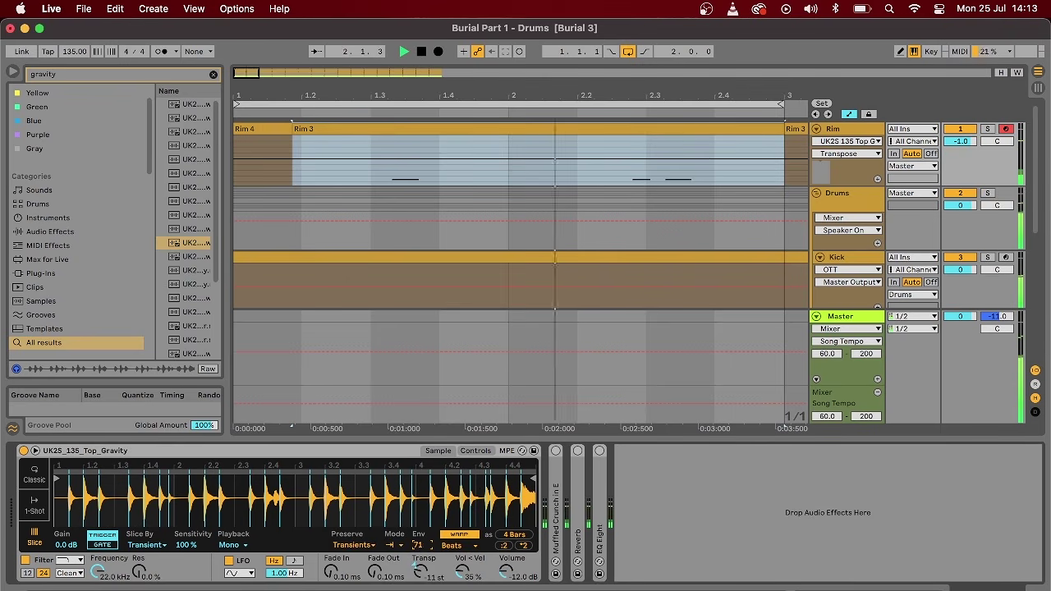
drag(418, 545, 418, 559)
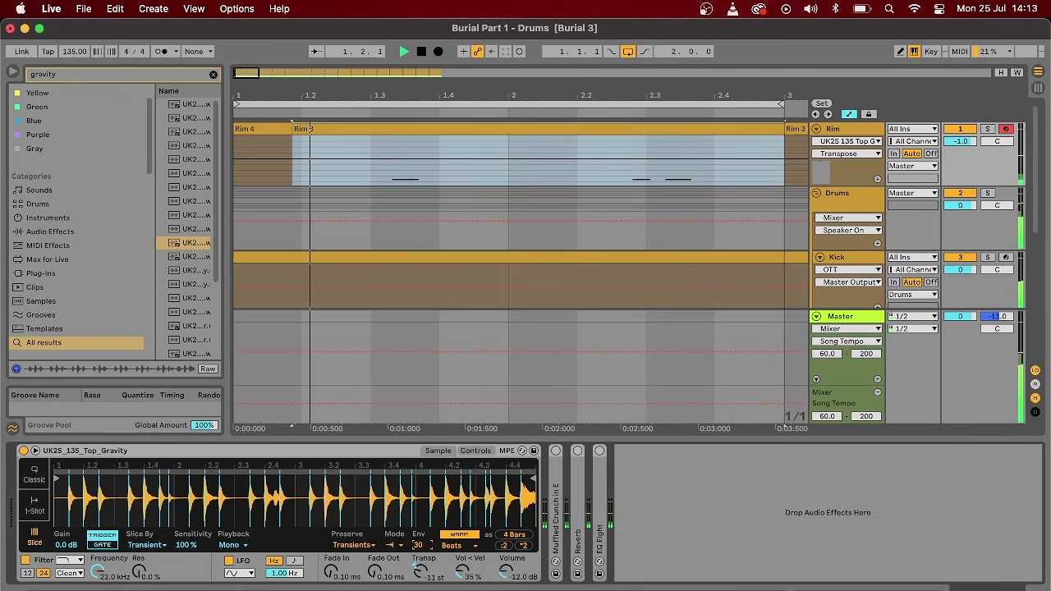
- Set the Simpler's low-pass filter to about 1.14 kHz with 49% resonance
click(477, 451)
drag(210, 545, 122, 507)
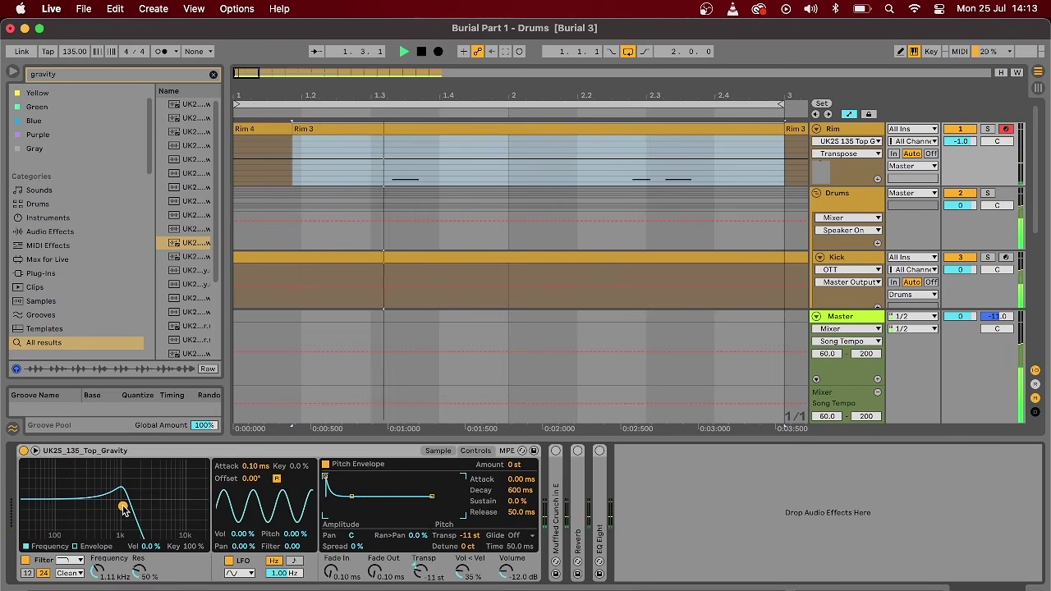
- Enable the Rim track's Muffled Crunch in E, Reverb and EQ Eight and view their settings
double_click(557, 475)
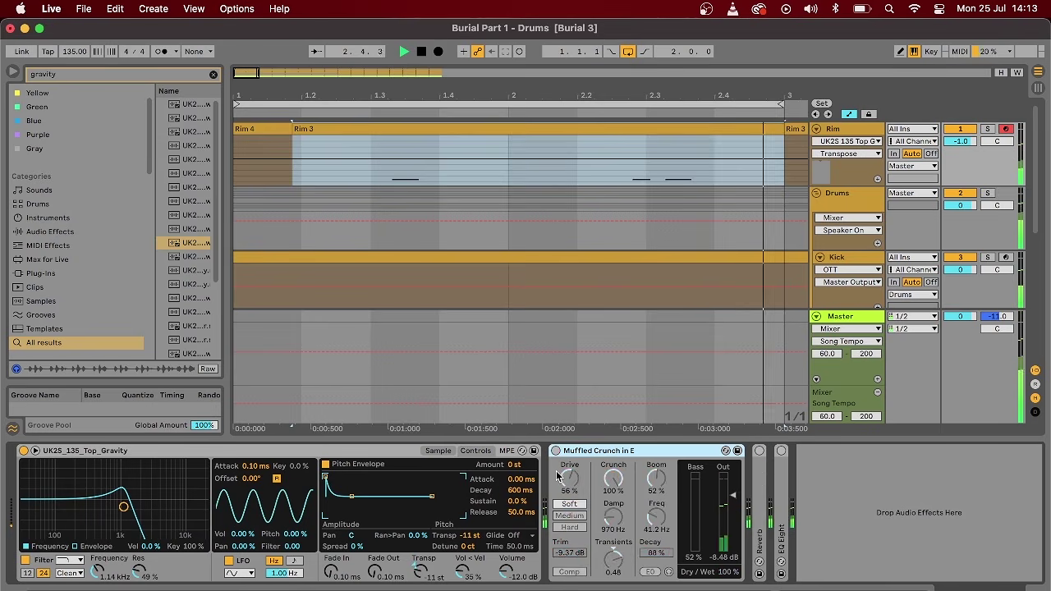
click(760, 477)
click(761, 451)
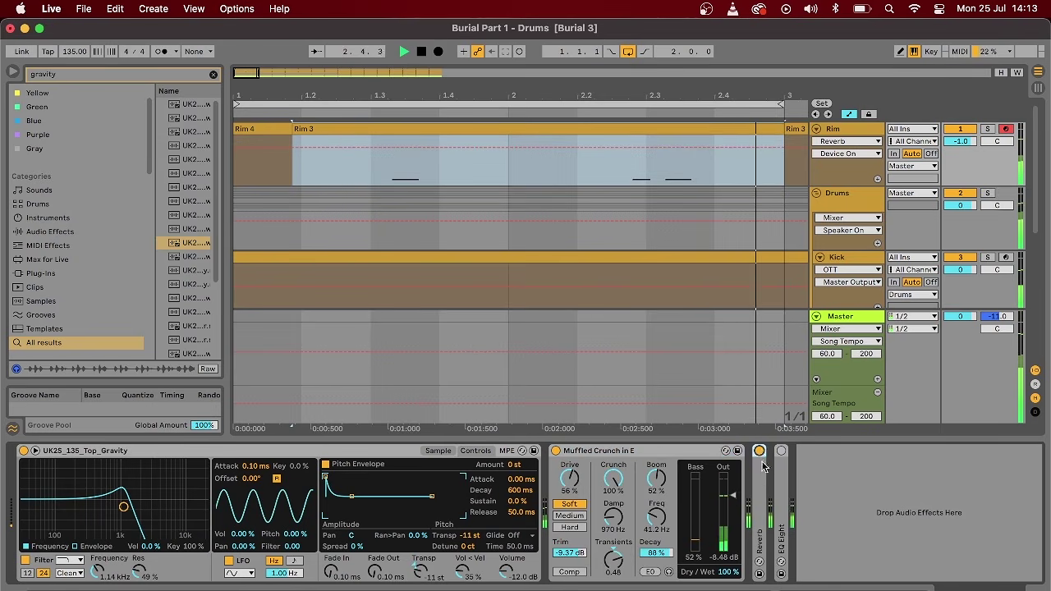
double_click(757, 503)
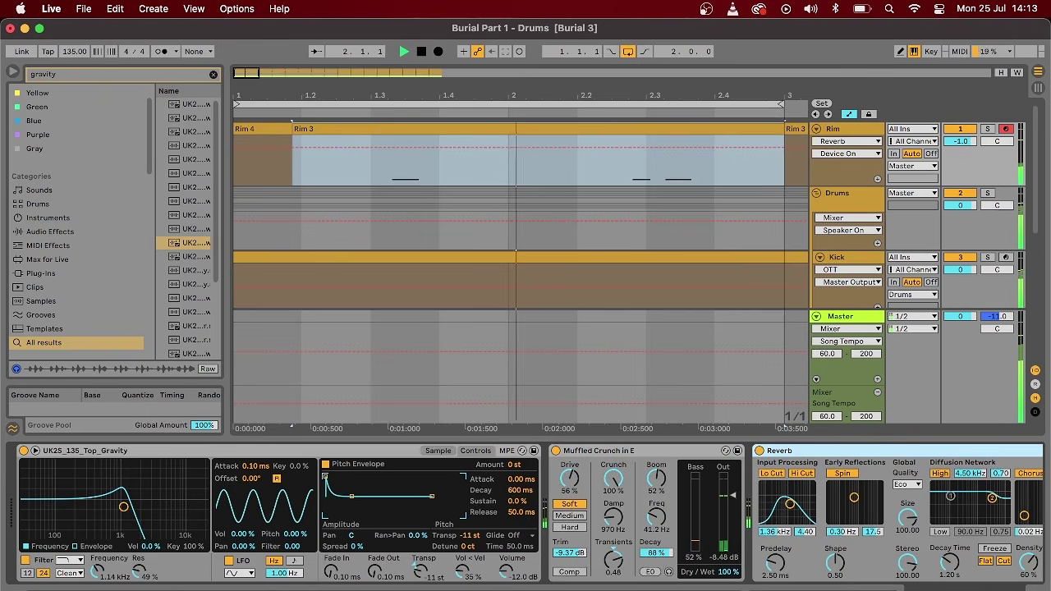
double_click(945, 500)
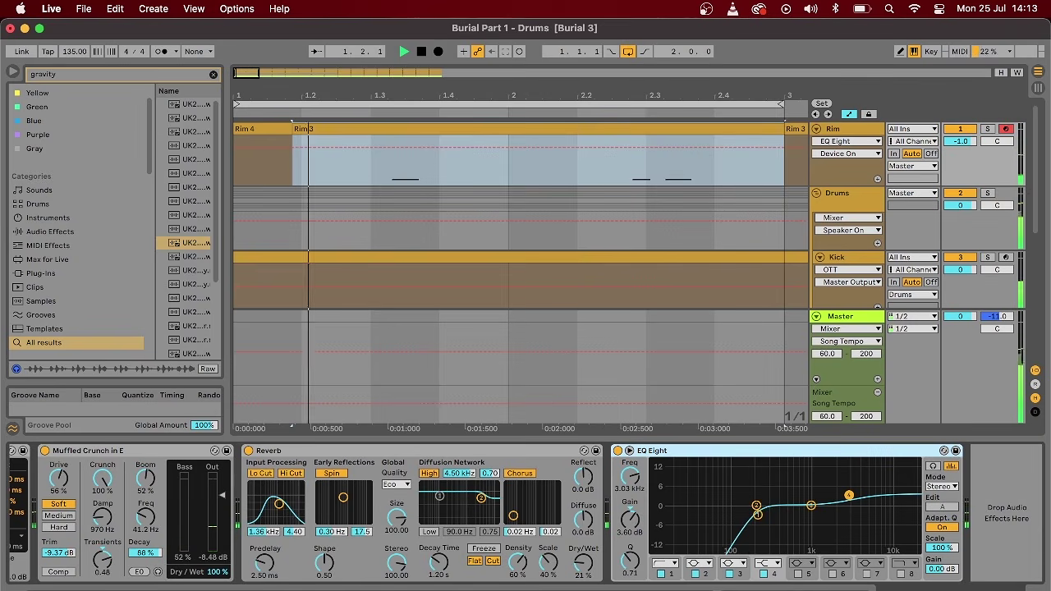
scroll(818, 530, left, 10)
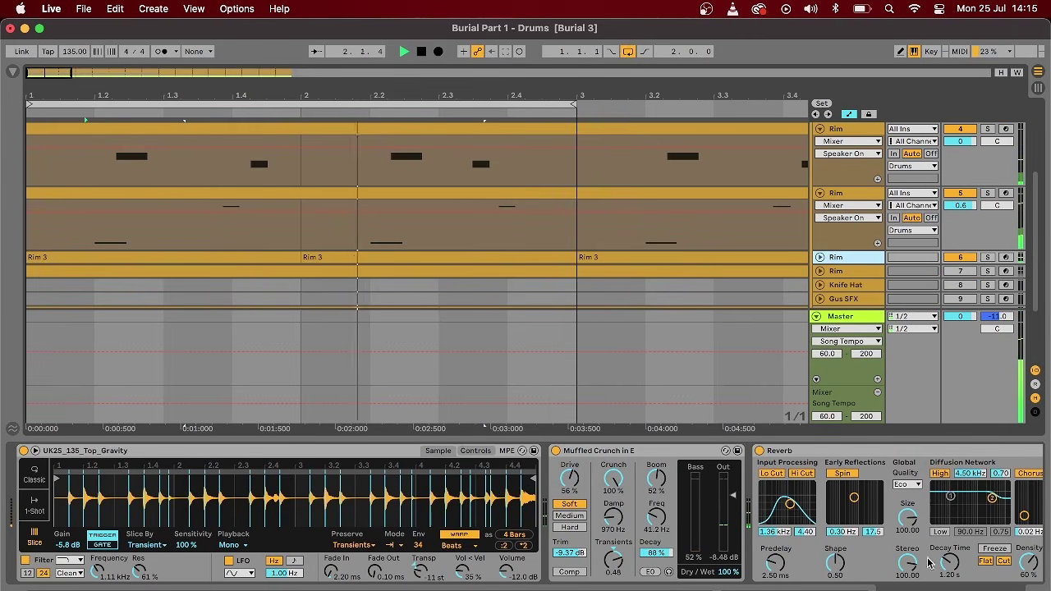
scroll(525, 517, right, 5)
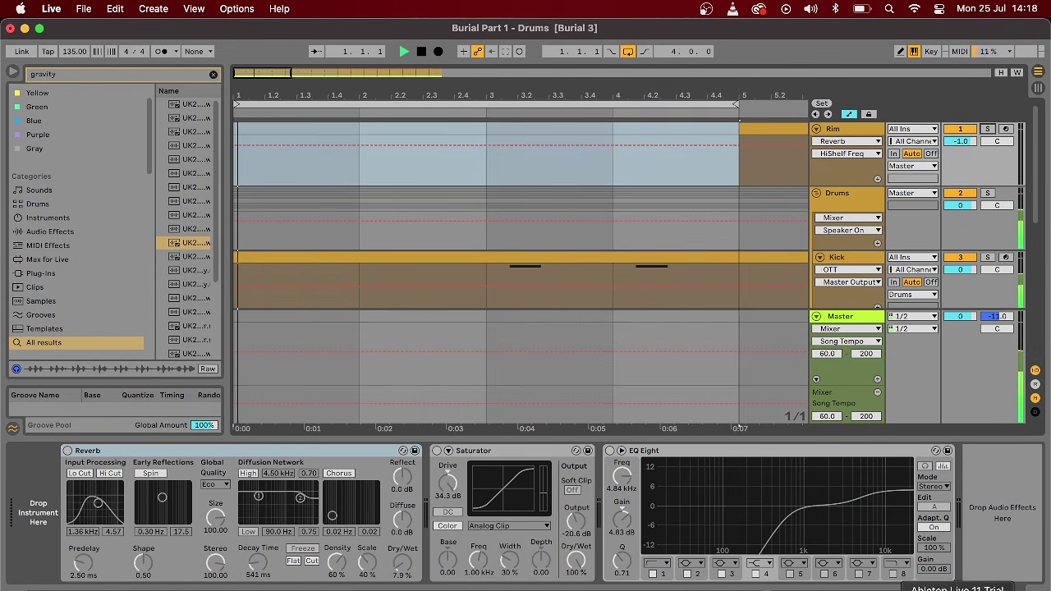
- Insert an empty MIDI clip across bars 1 to 4 of the top Rim track
drag(738, 174, 237, 135)
right_click(299, 165)
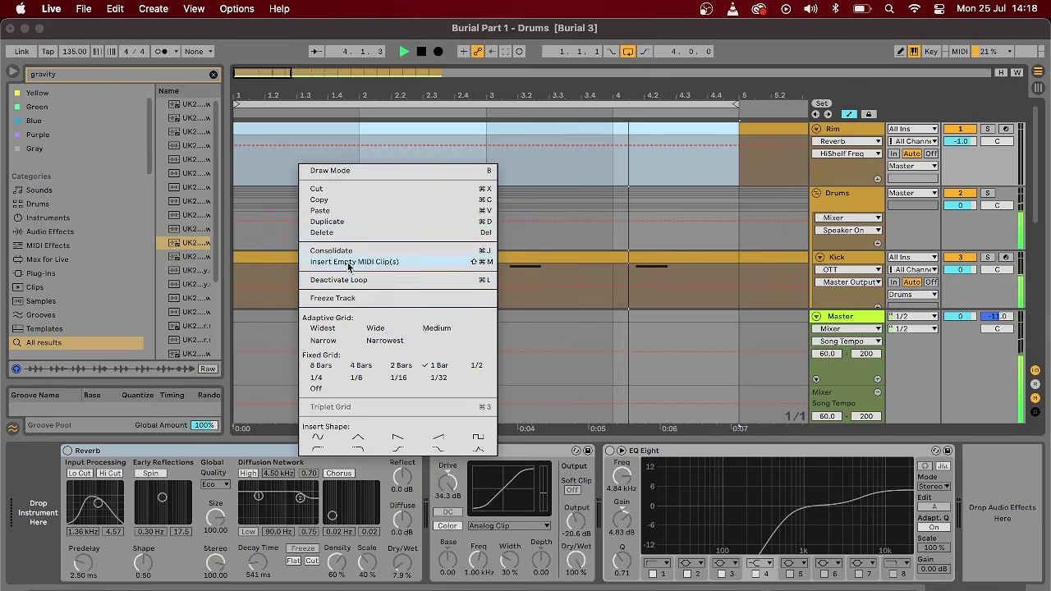
click(349, 265)
- Fill the four-bar clip with short notes on the offbeat of every beat by duplicating them
click(361, 438)
click(404, 438)
click(450, 438)
key(super+d)
key(super+d)
key(super+d)
key(super+d)
key(super+d)
key(super+d)
key(super+d)
key(super+d)
key(super+d)
key(super+d)
key(super+d)
key(super+d)
key(super+d)
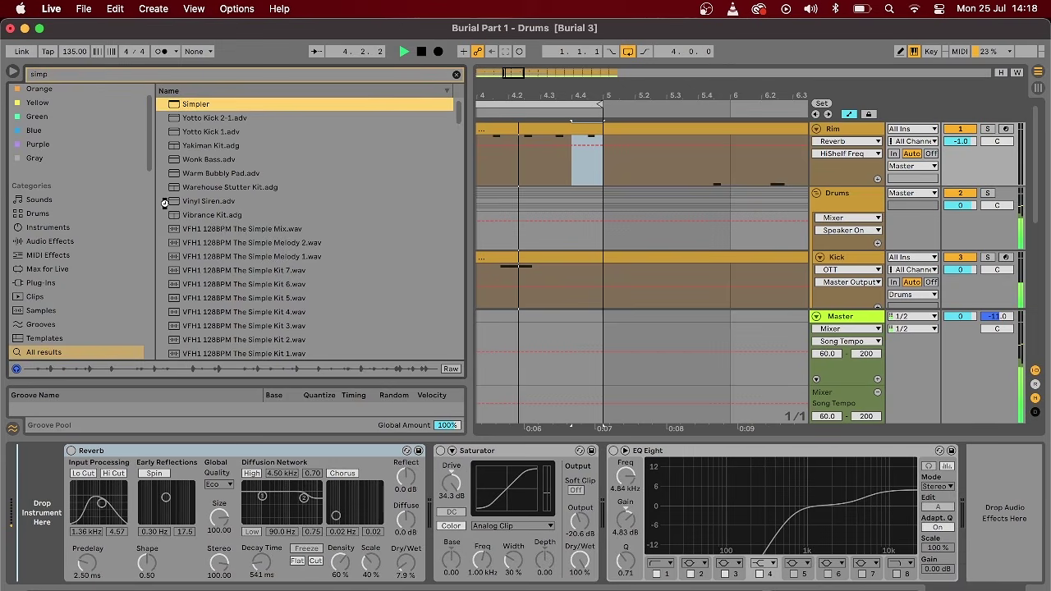
- Insert a Simpler on the Rim track, load UK2S_135_Top_Phuture.wav in Slice mode and transpose it to +17 st
key(Return)
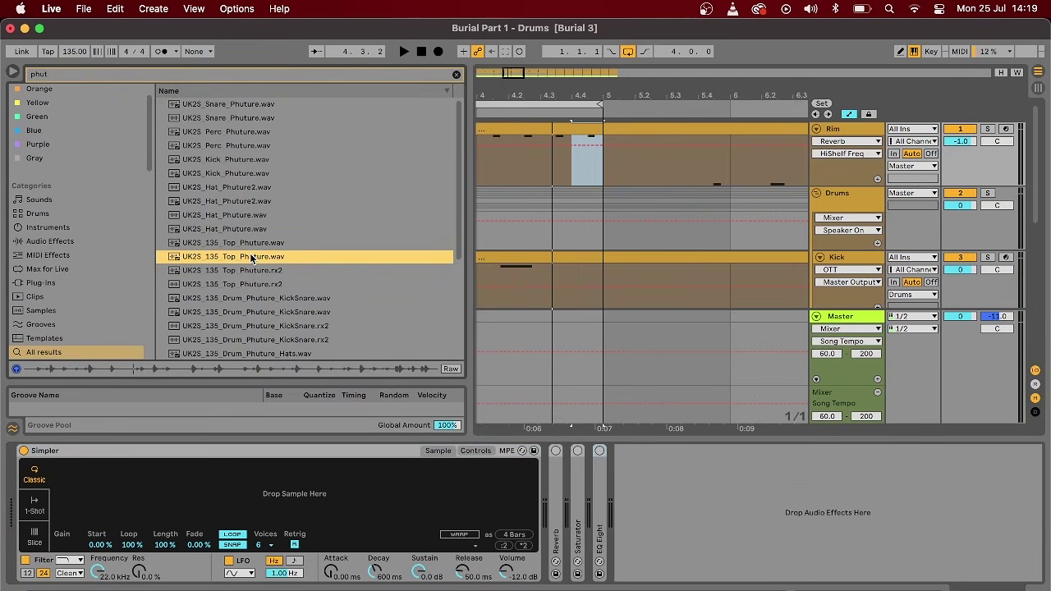
drag(250, 378, 249, 491)
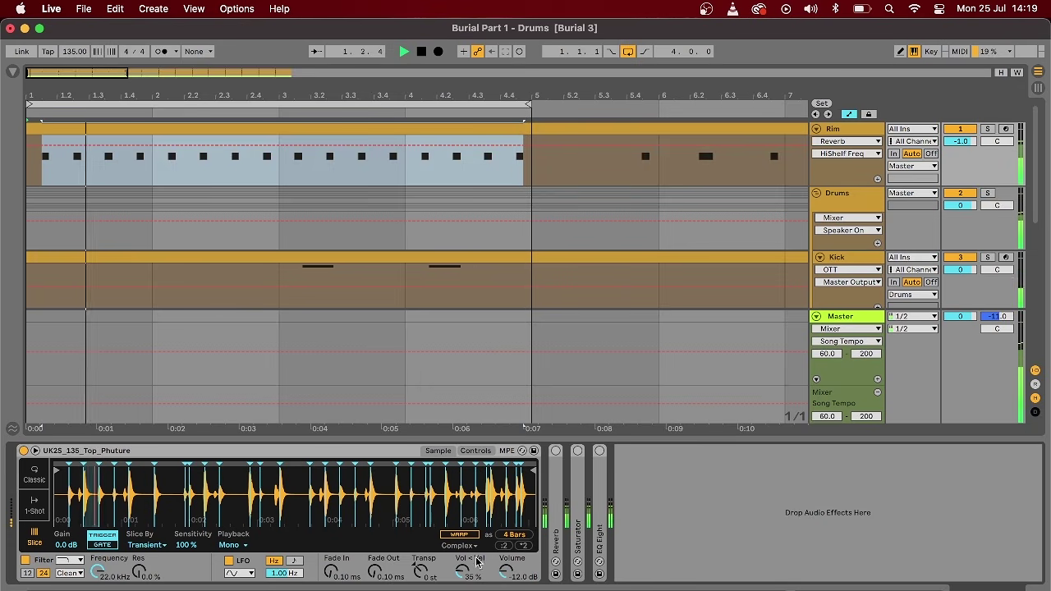
drag(420, 572, 419, 555)
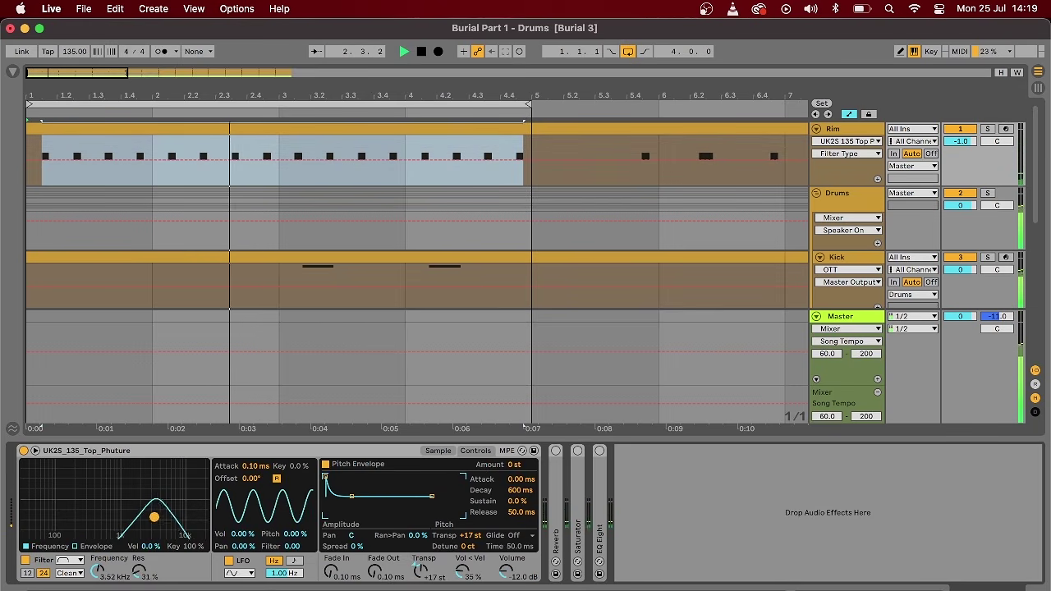
- Set the Rim Simpler's filter to about 1.34 kHz with 50% resonance and compare the sound with the Saturator off and on
drag(154, 517, 122, 506)
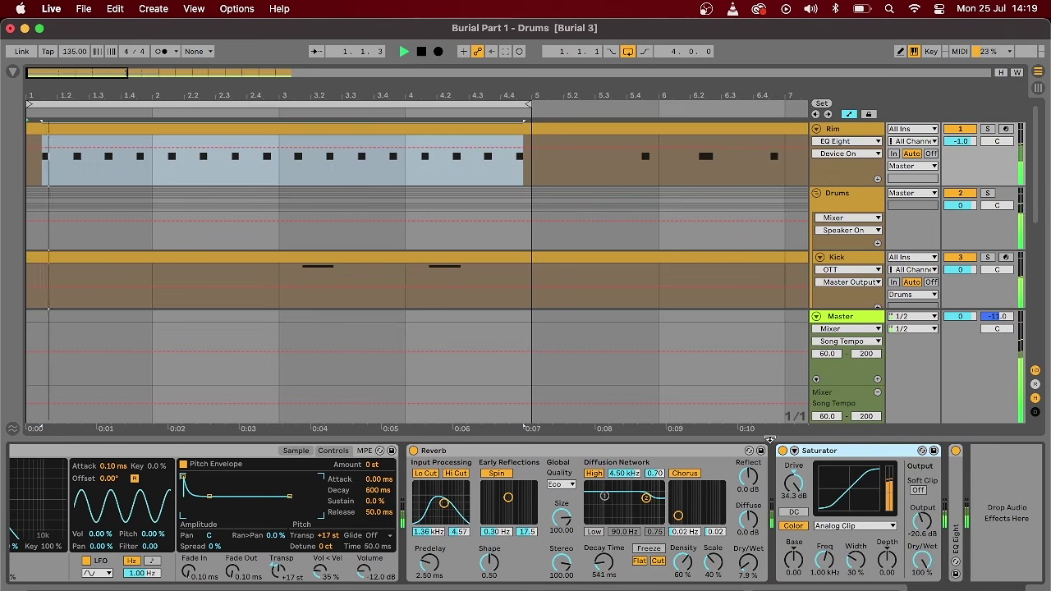
click(783, 451)
click(783, 451)
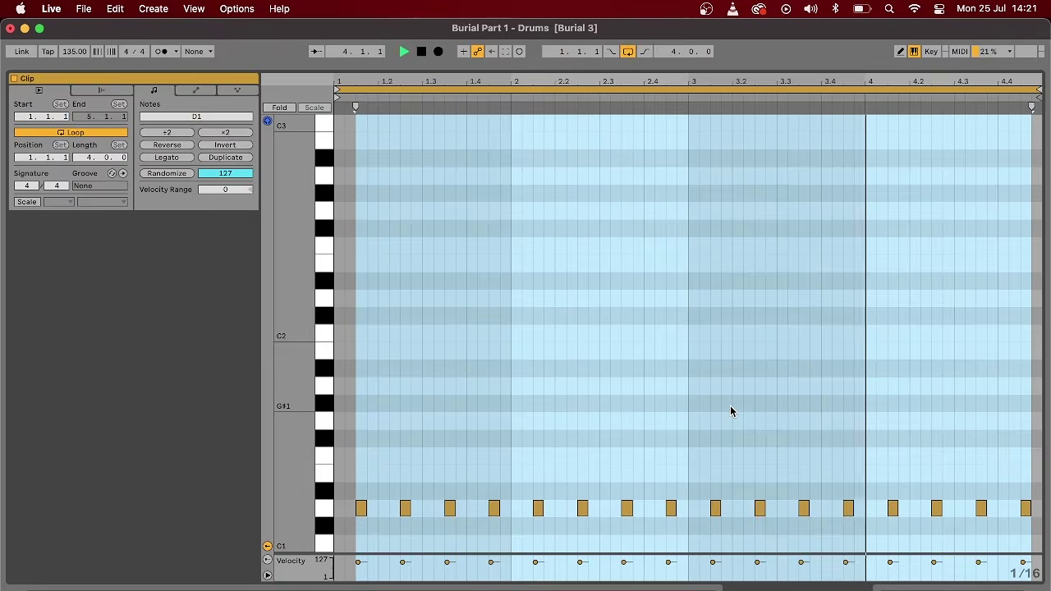
- Unsolo the Rim track and open its clip in bars 1 to 4 for note editing
click(730, 405)
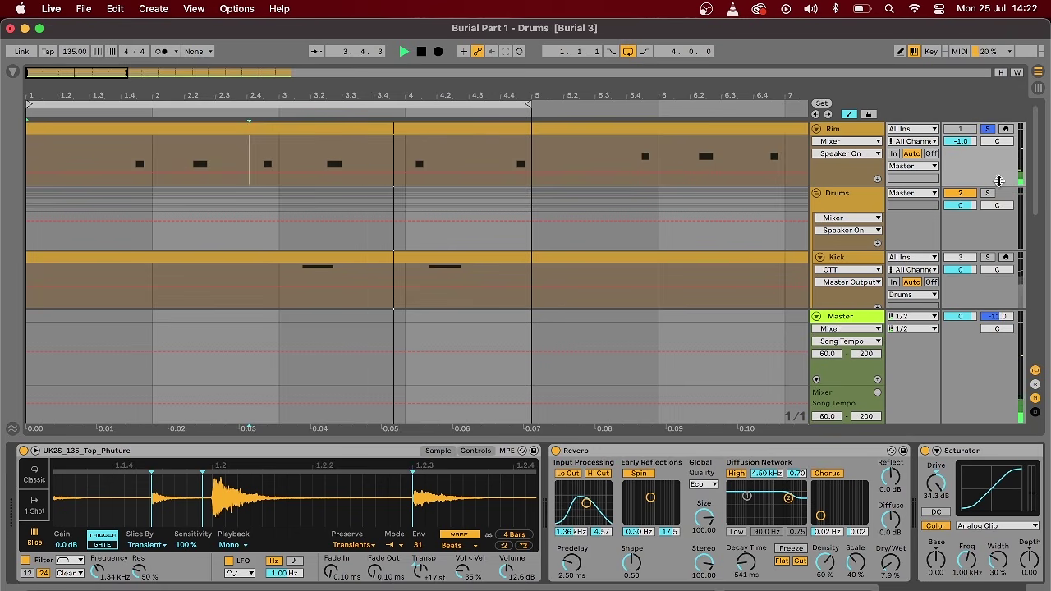
click(989, 130)
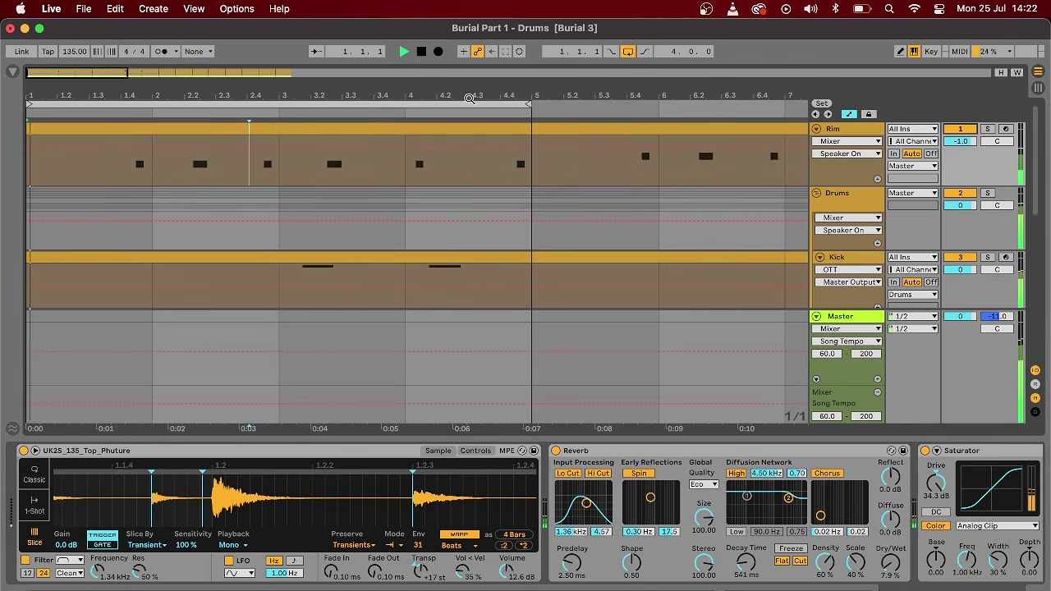
click(418, 155)
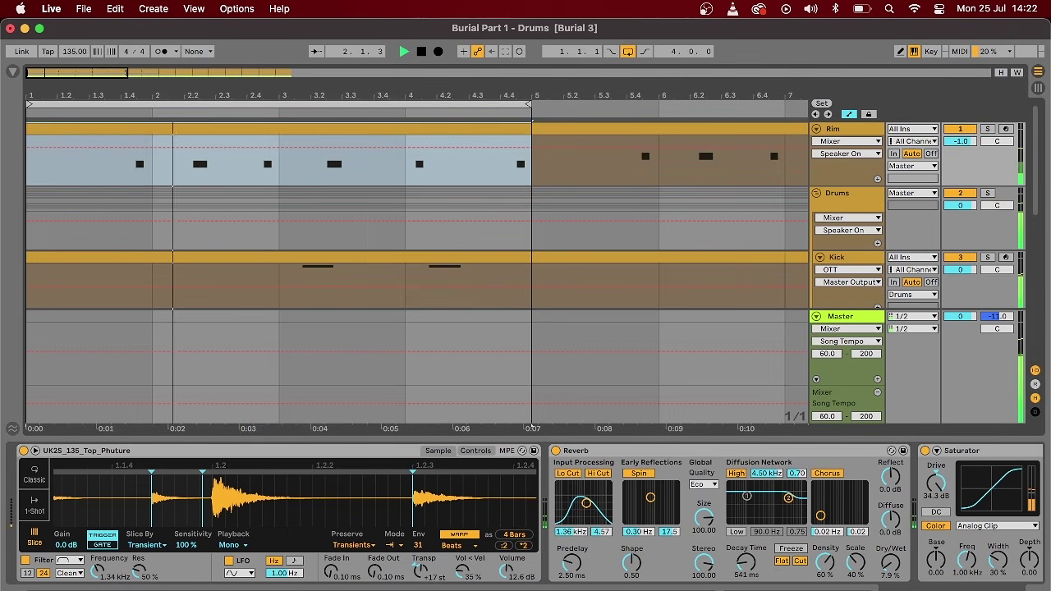
double_click(418, 156)
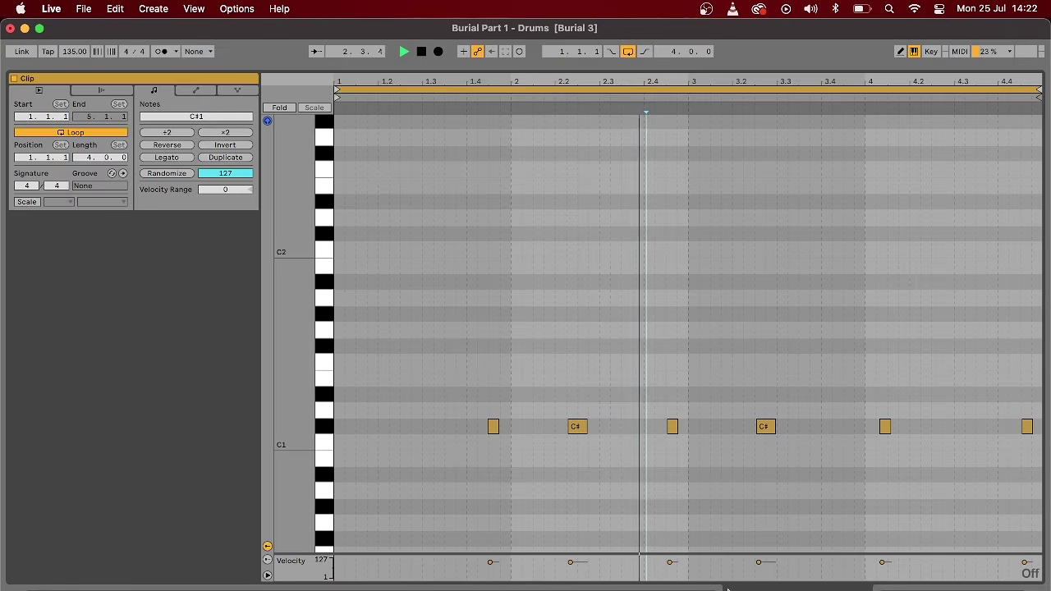
- Compare the rim notes with a fixed 1/16 grid, turn the grid off and pick the first C#1 note in bar 2
right_click(697, 325)
click(798, 519)
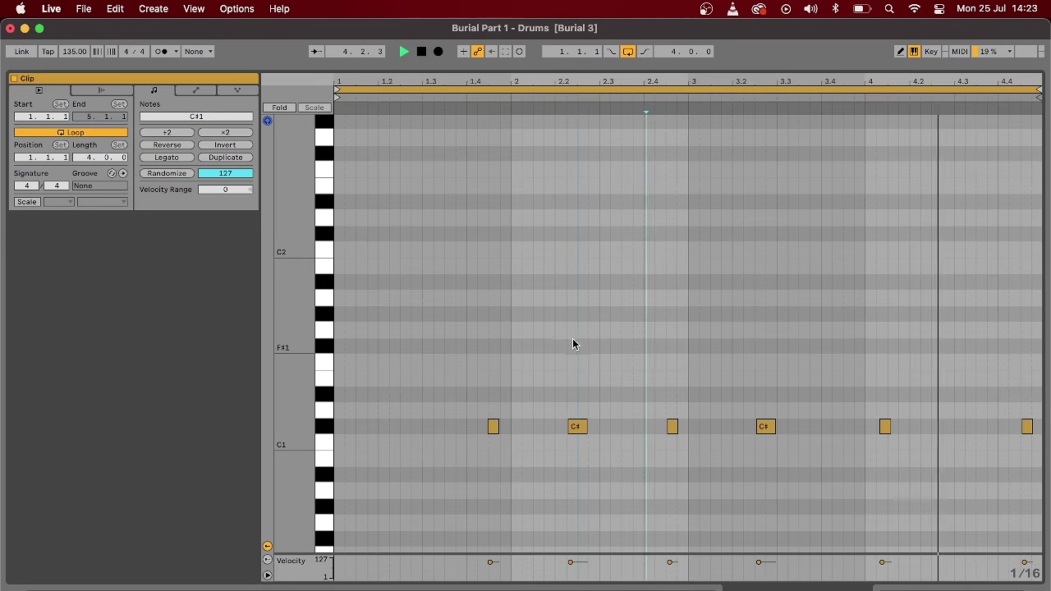
right_click(624, 327)
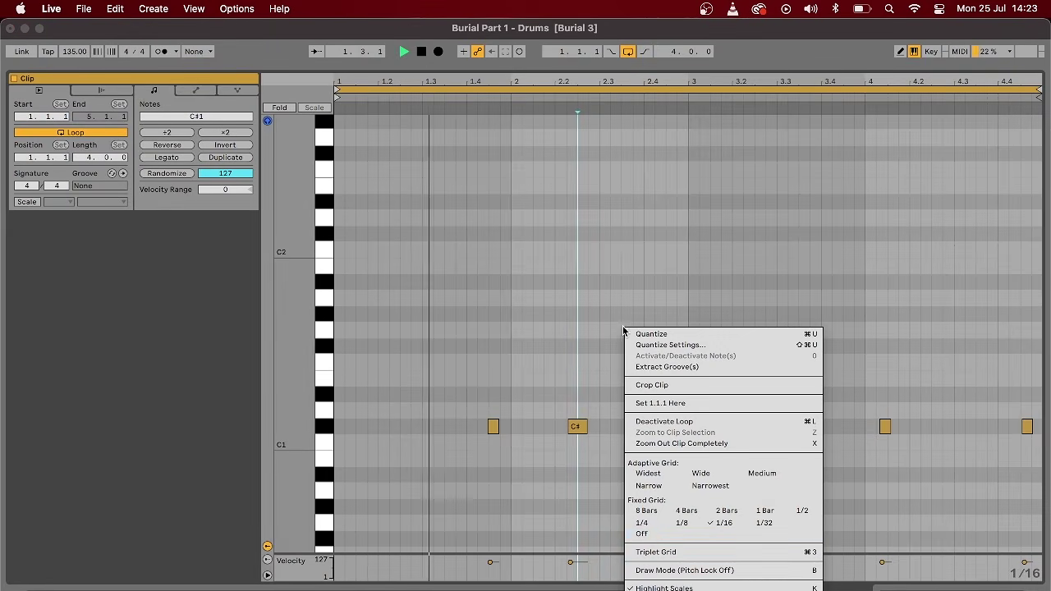
click(641, 534)
click(578, 428)
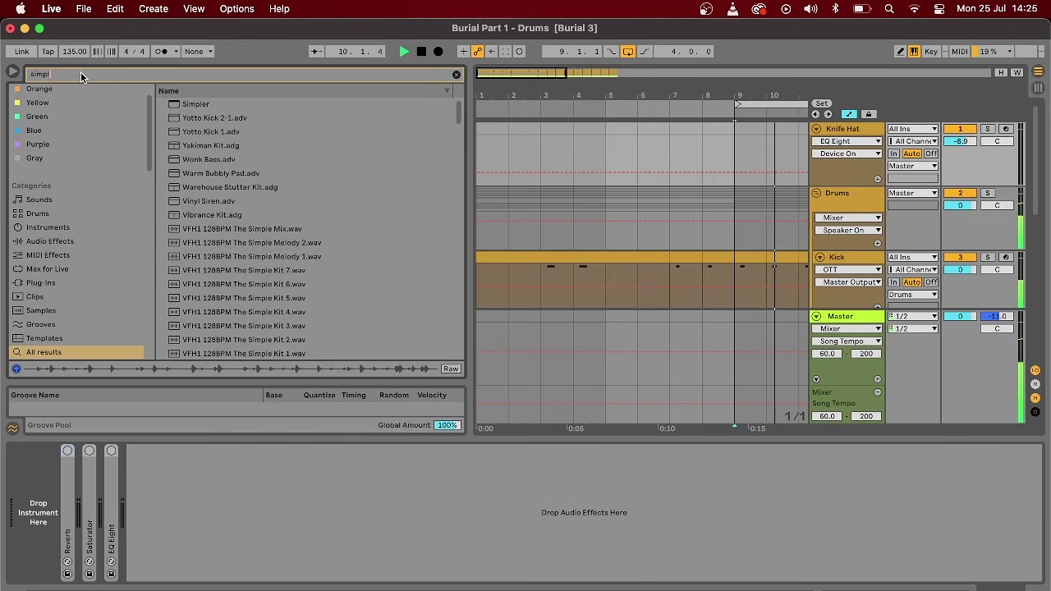
- Add a Simpler to the Knife Hat track and load Sharpening Knife Sound Effects All Sounds.mp3 in Slice mode
text(er)
drag(195, 103, 41, 512)
click(125, 69)
text(sharp)
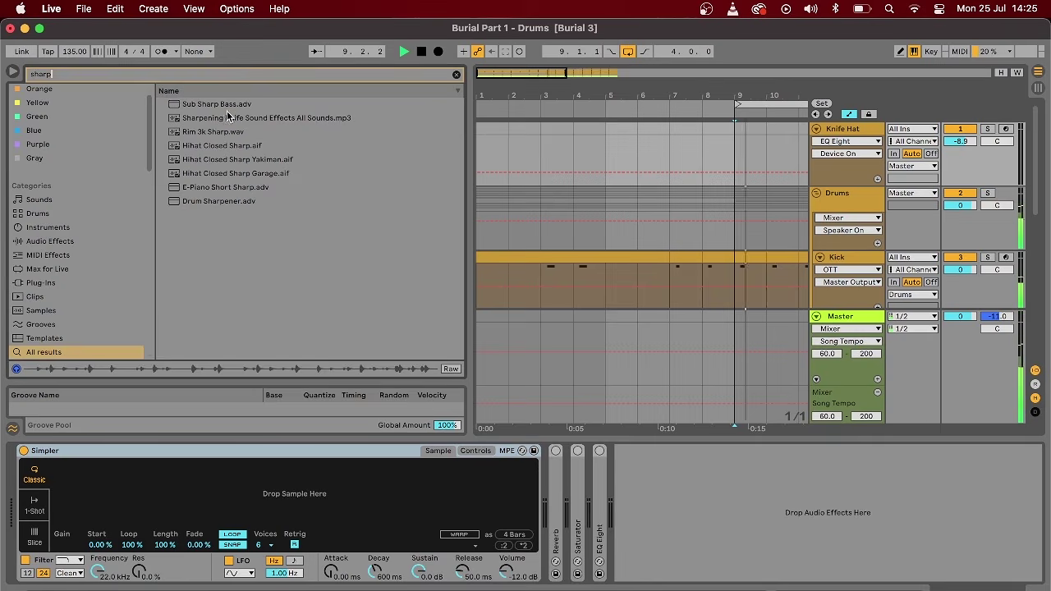
drag(227, 116, 202, 509)
click(34, 543)
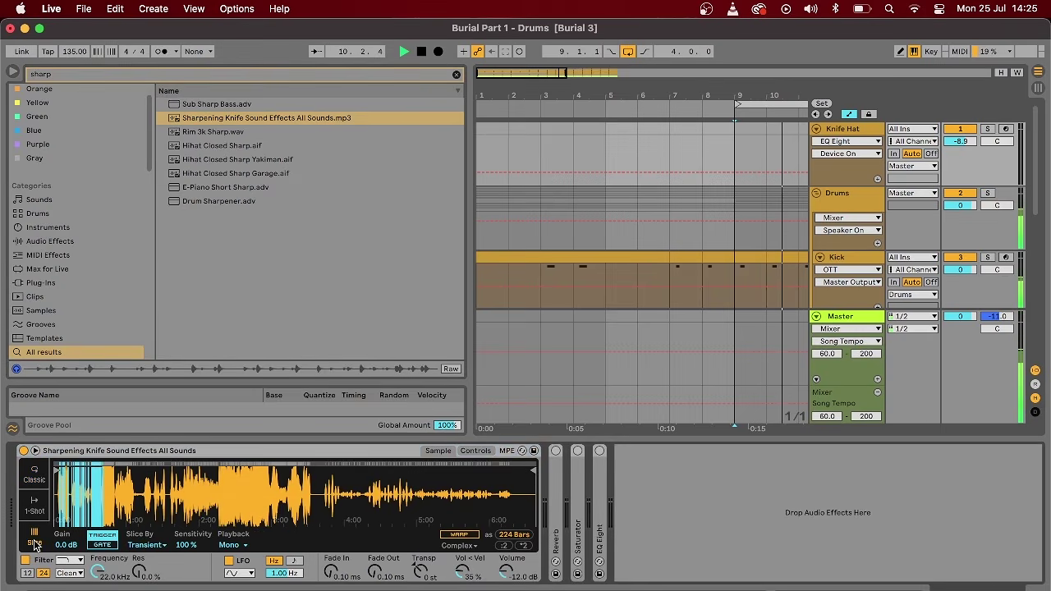
- Move the knife sample's start to about 0:39 and record the Knife Hat part with its track armed
scroll(57, 472, up, 5)
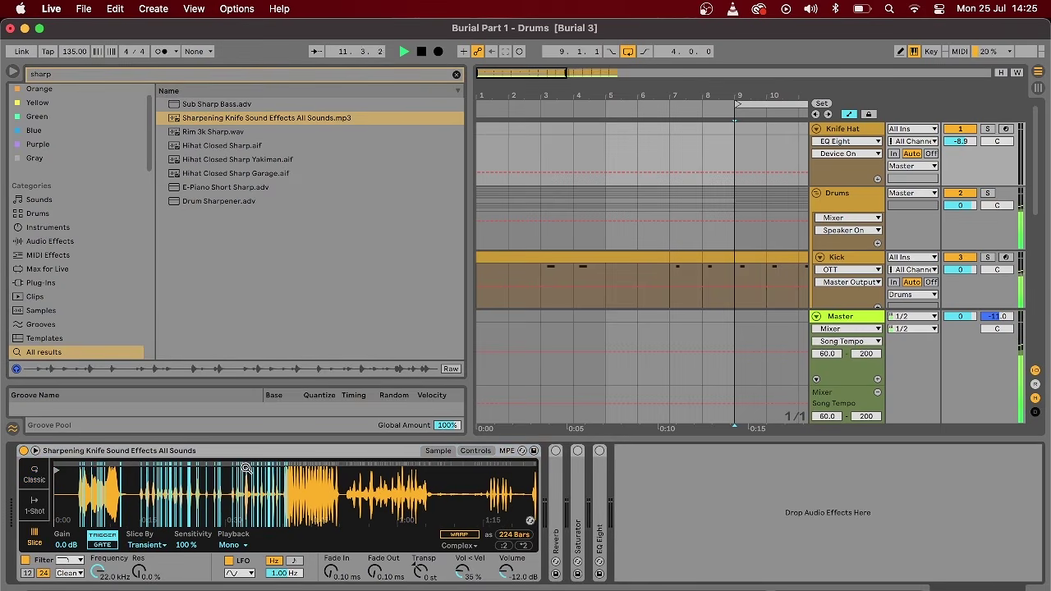
mouse_move(55, 470)
mouse_down()
mouse_move(300, 469)
mouse_move(278, 468)
mouse_up()
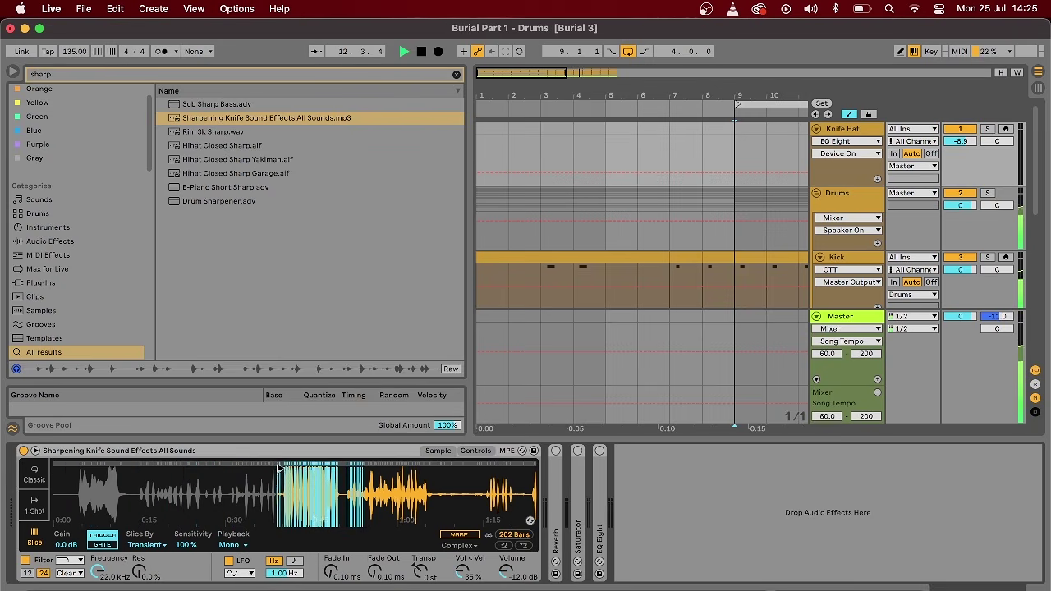
click(1006, 129)
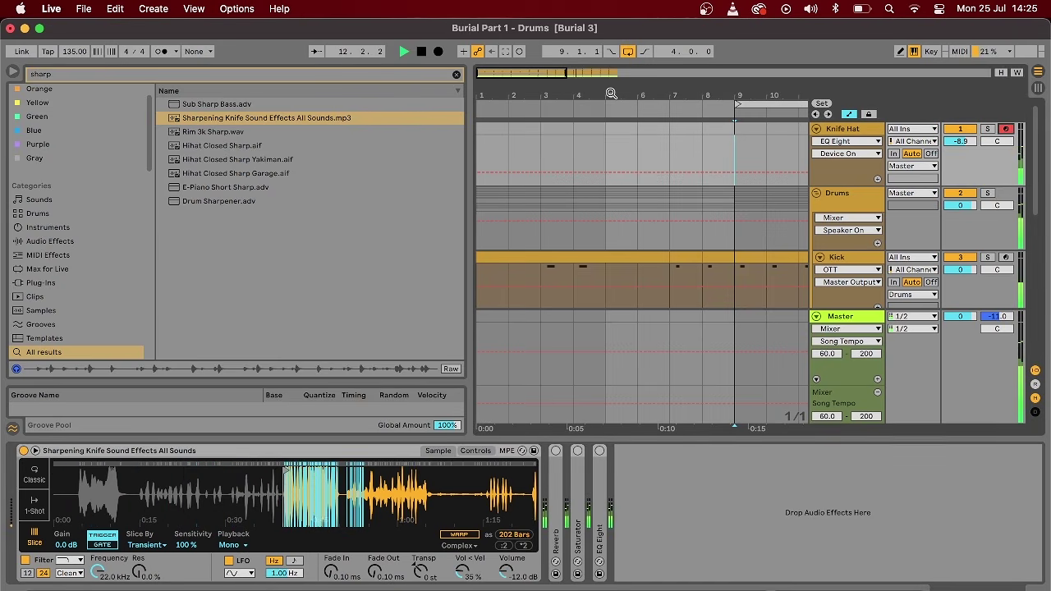
click(439, 51)
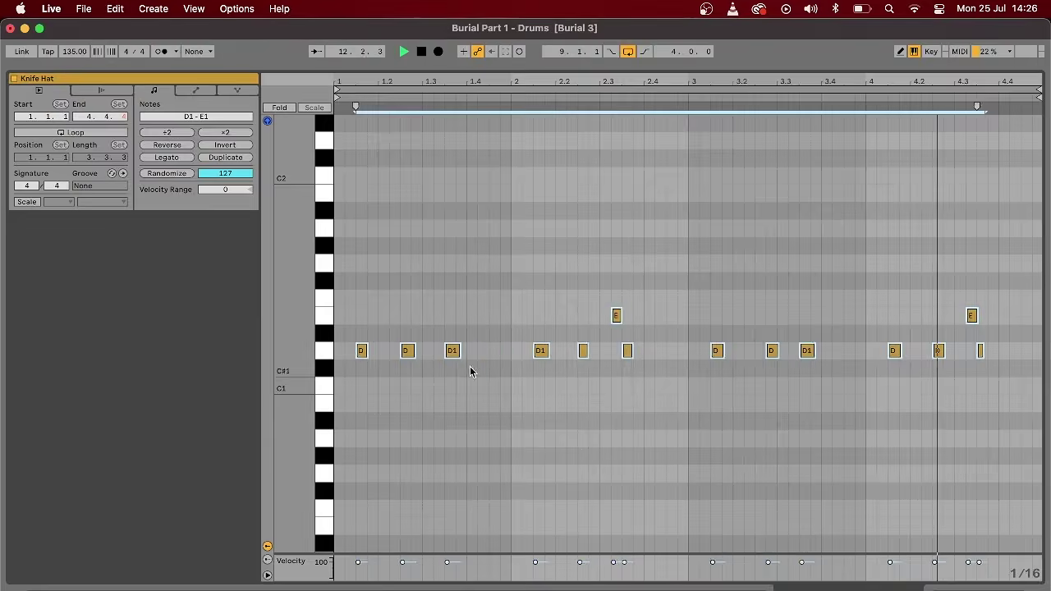
- Raise the selected Knife Hat notes in bars 1 and 2 to G#1 and A#1, and drop the 2.3 note's velocity to minimum
click(403, 355)
key(Up)
key(Up)
key(Up)
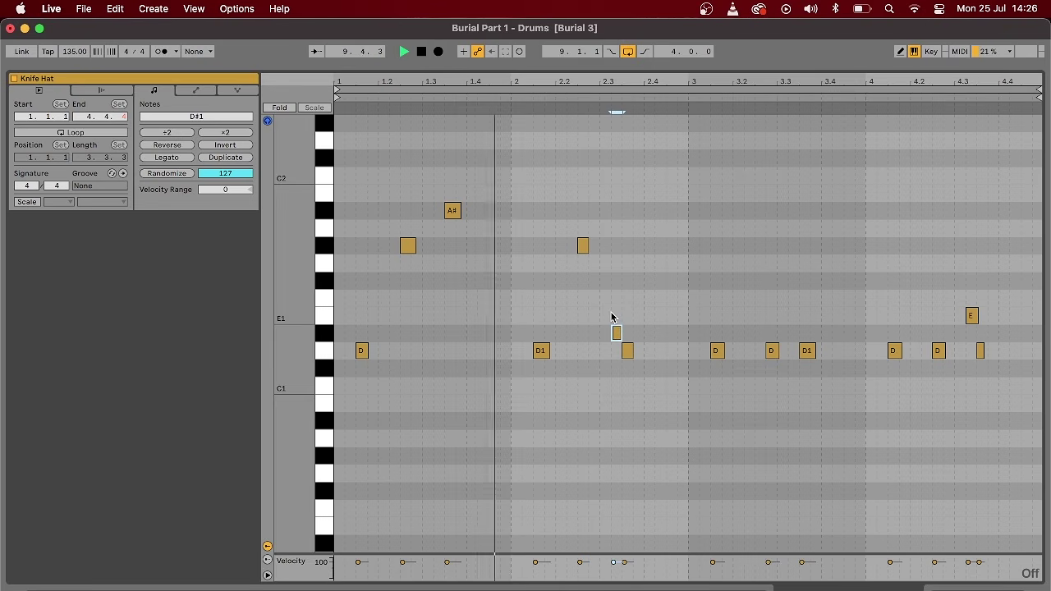
key(Up)
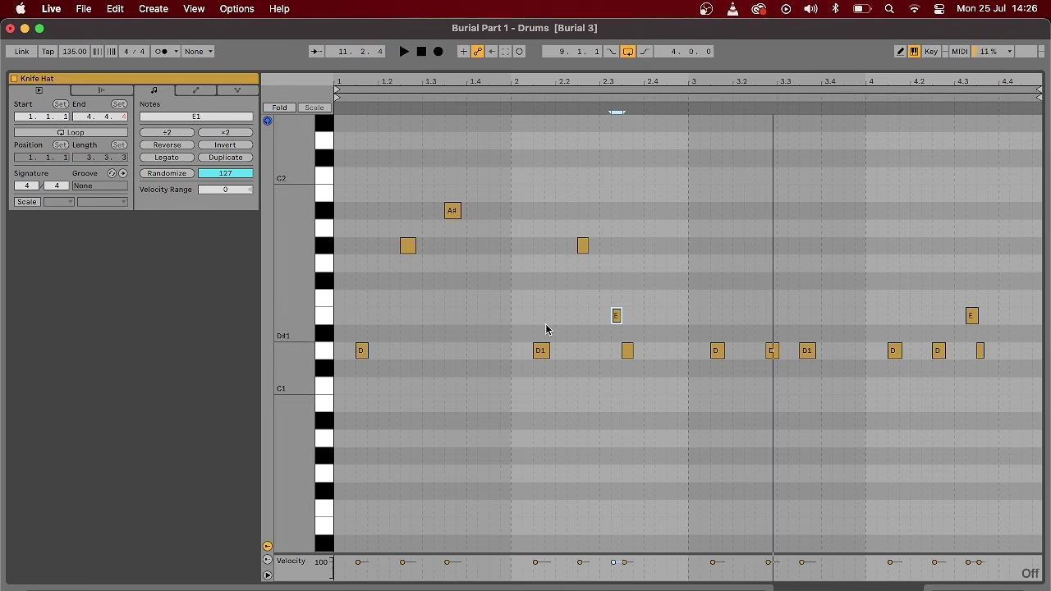
drag(617, 565, 615, 579)
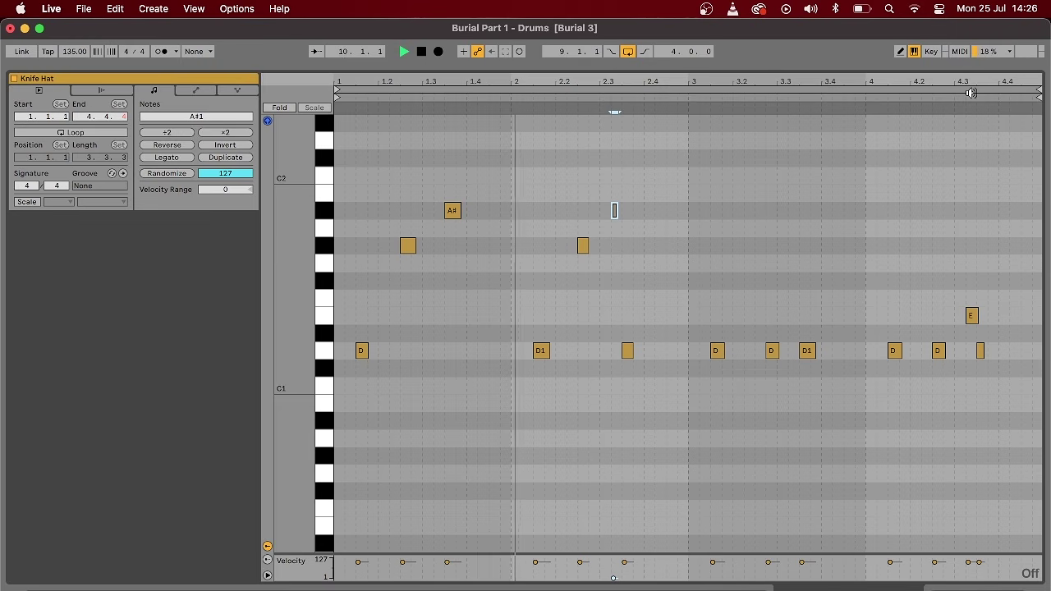
right_click(671, 161)
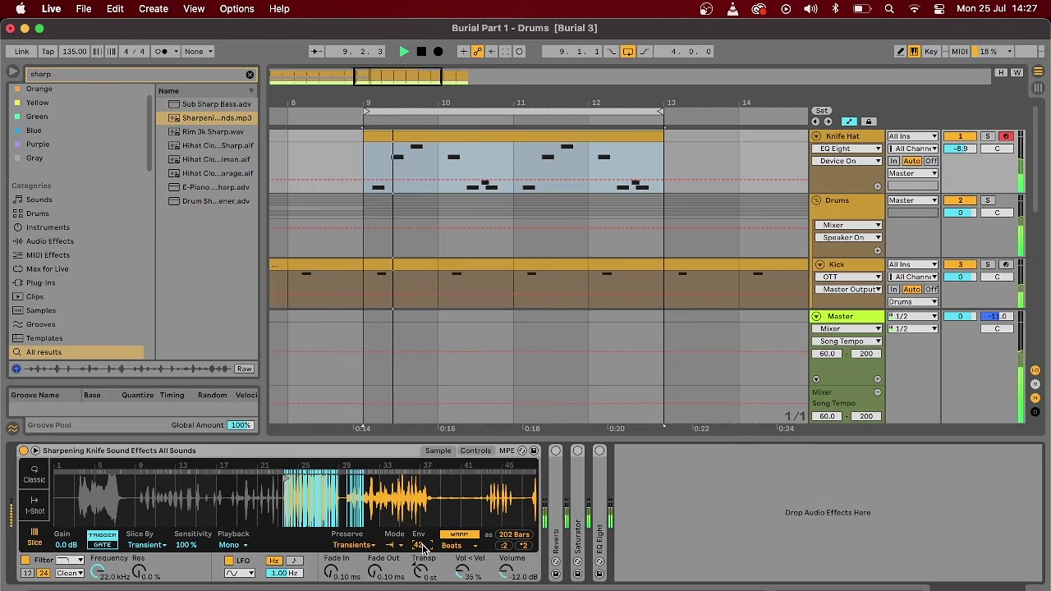
- Increase the transient envelope, fade-in and fade-out of the Knife Hat Simpler
drag(422, 548, 422, 535)
drag(329, 572, 328, 559)
drag(383, 579, 383, 567)
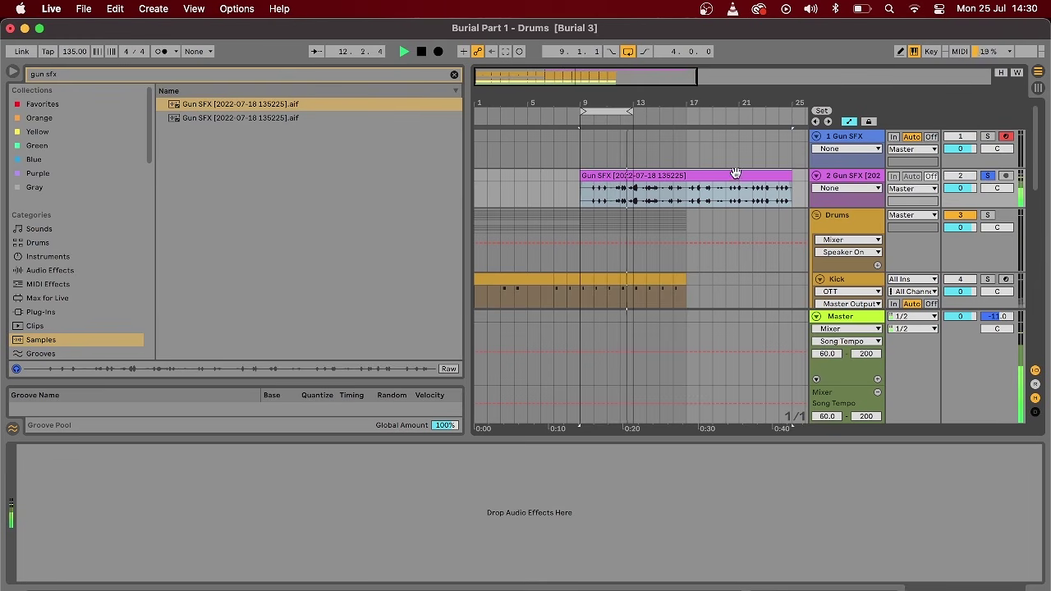
- Slice the Gun SFX audio clip to a new MIDI track by transient, using the Built-in preset with warped timing preserved
right_click(734, 171)
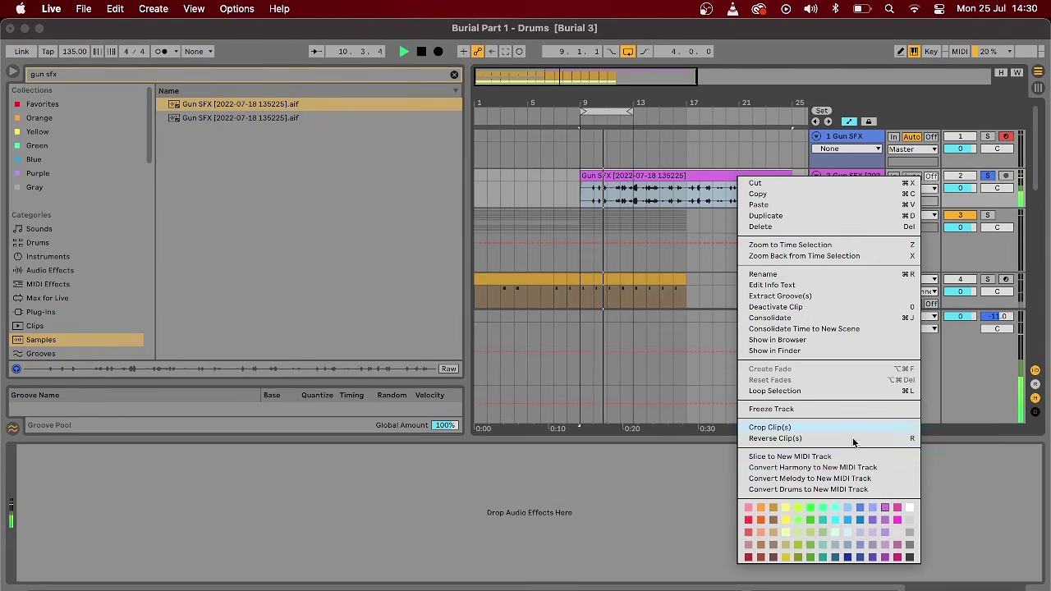
click(829, 457)
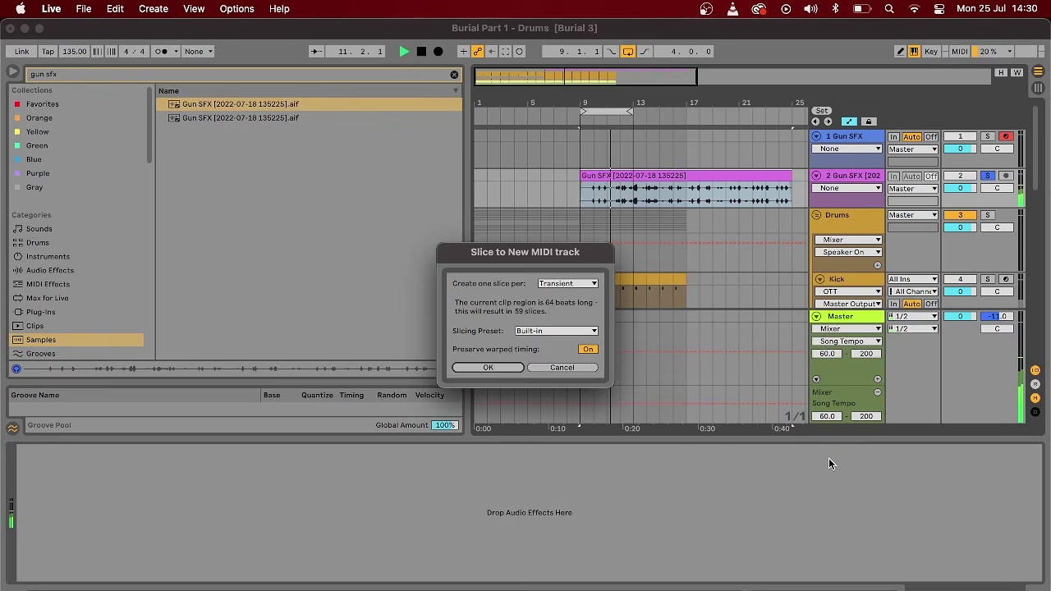
click(488, 368)
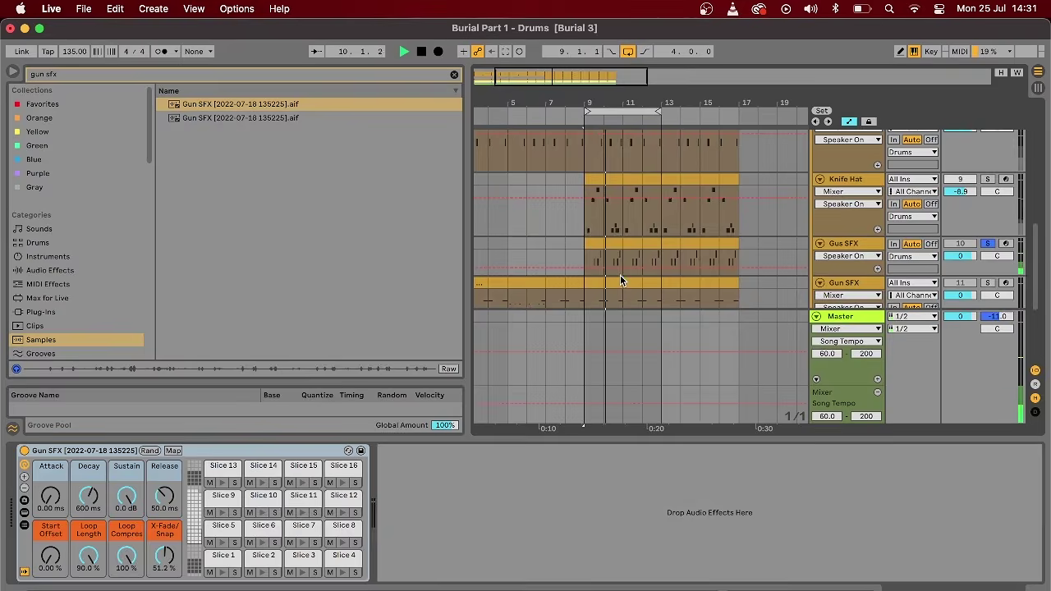
- Examine the Gun SFX slices in the Gus SFX track's Drum Rack and unsolo the track
click(640, 251)
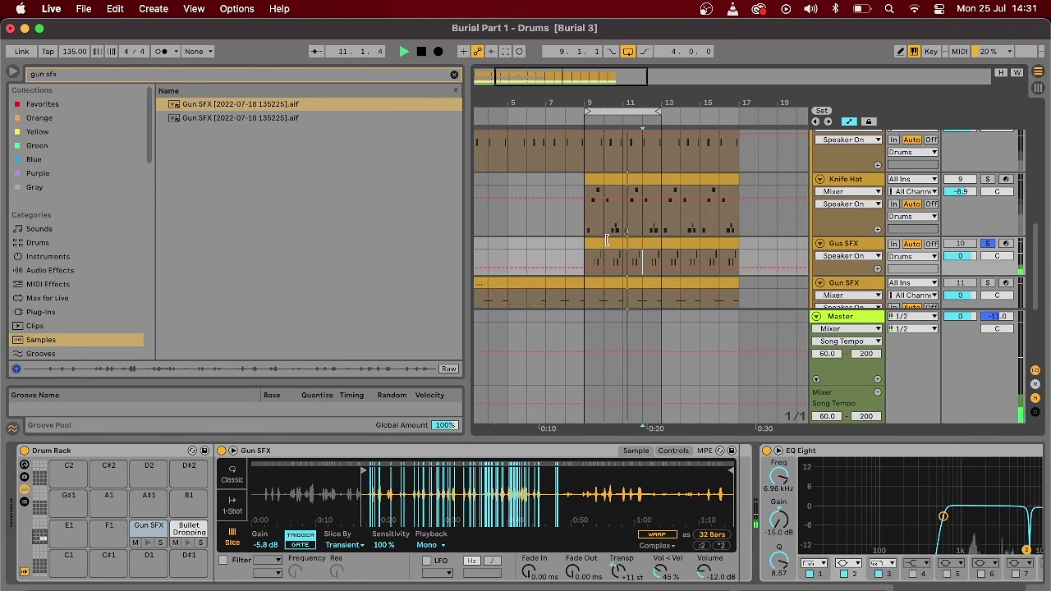
drag(457, 496, 452, 511)
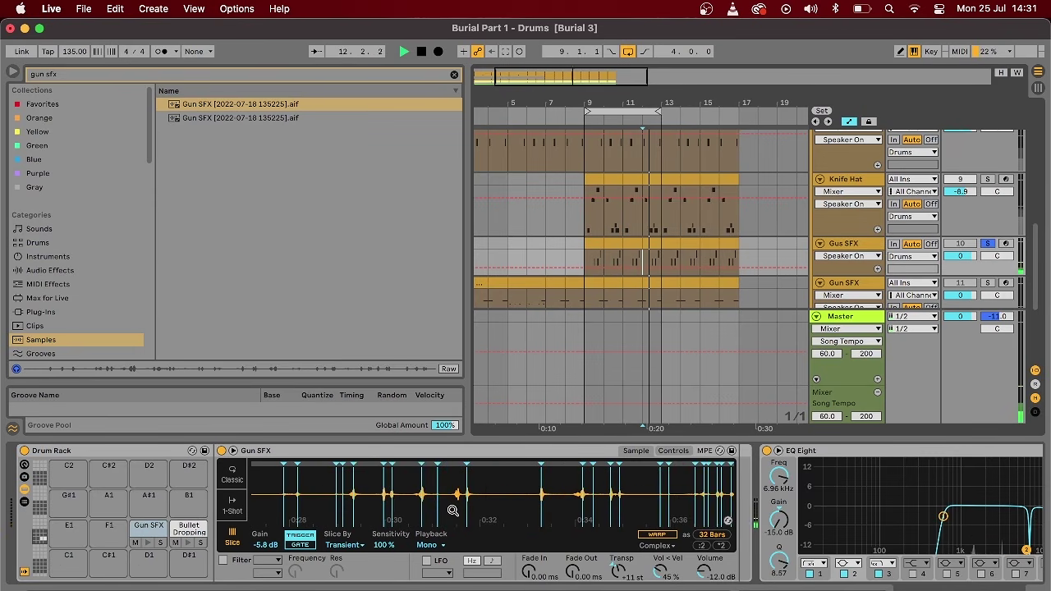
click(988, 245)
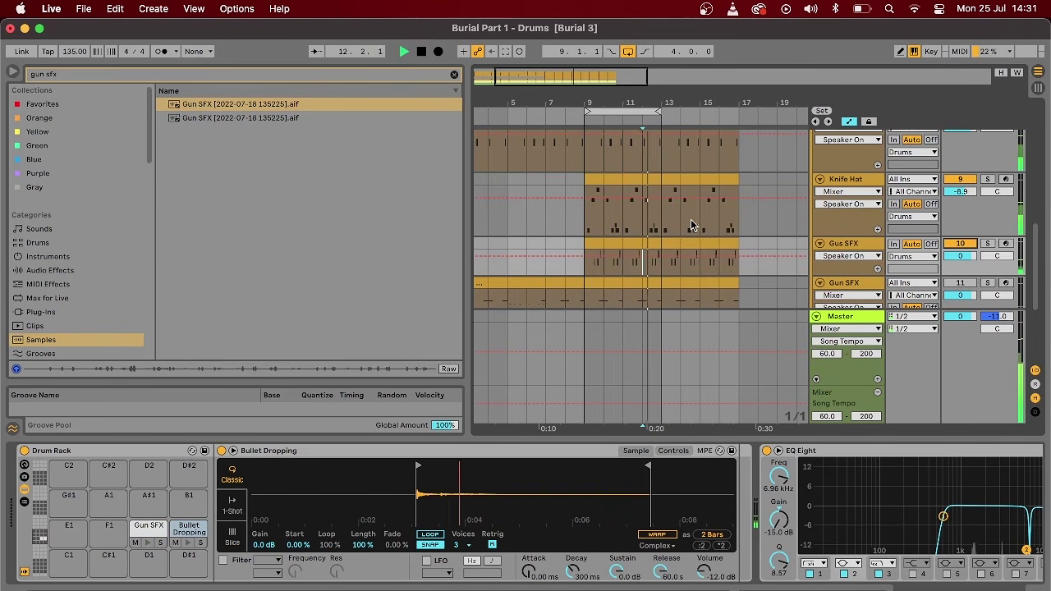
- Solo the Gun SFX track and show Slice 35 in its rack
scroll(1033, 276, down, 3)
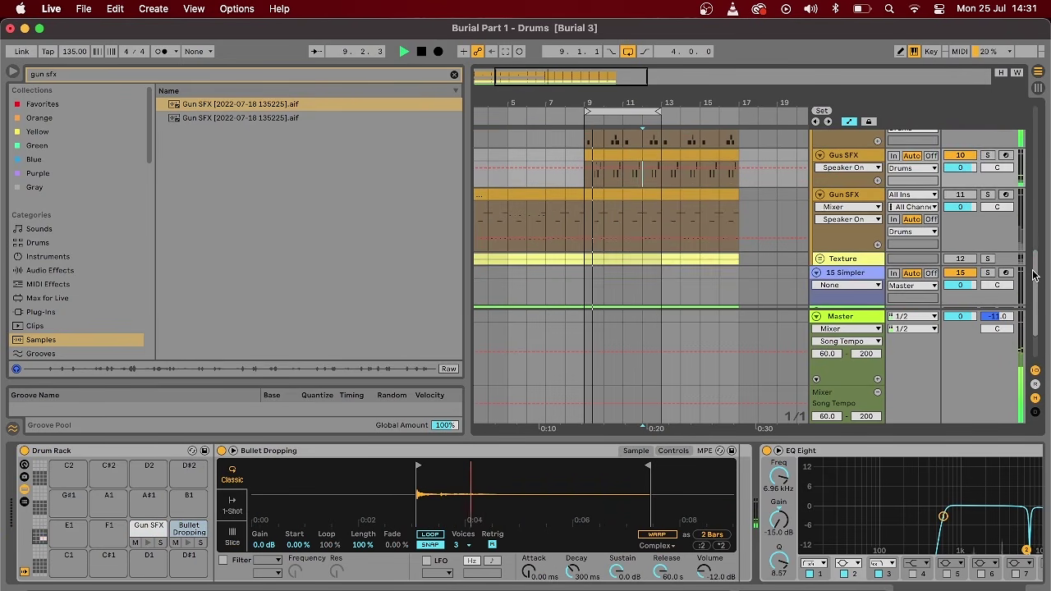
click(988, 194)
click(292, 569)
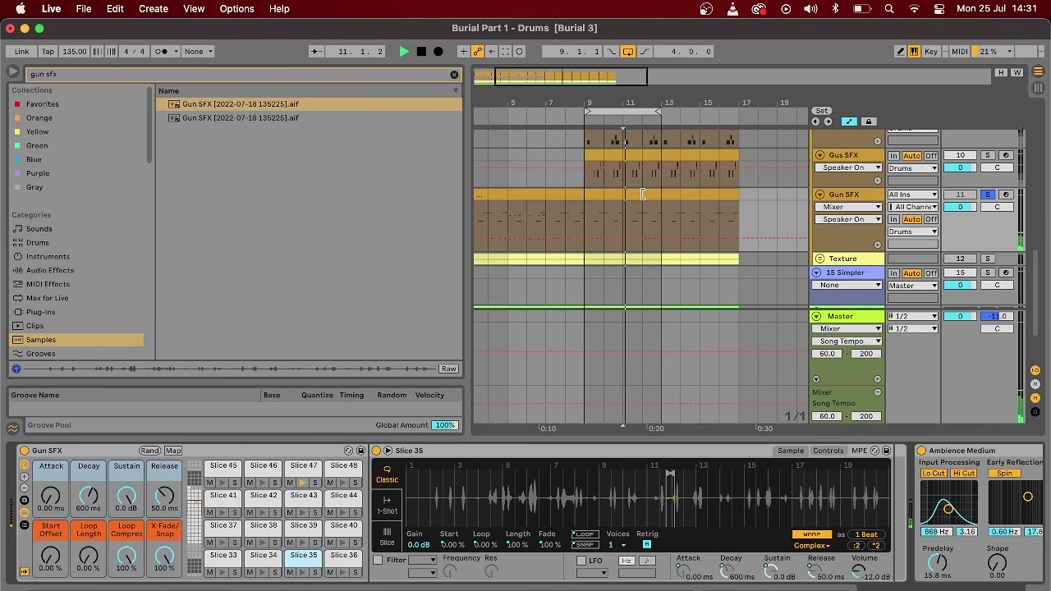
- Select the four bars starting at bar 9 on the Gun SFX track and loop them
drag(663, 203, 582, 199)
key(super+l)
key(super+l)
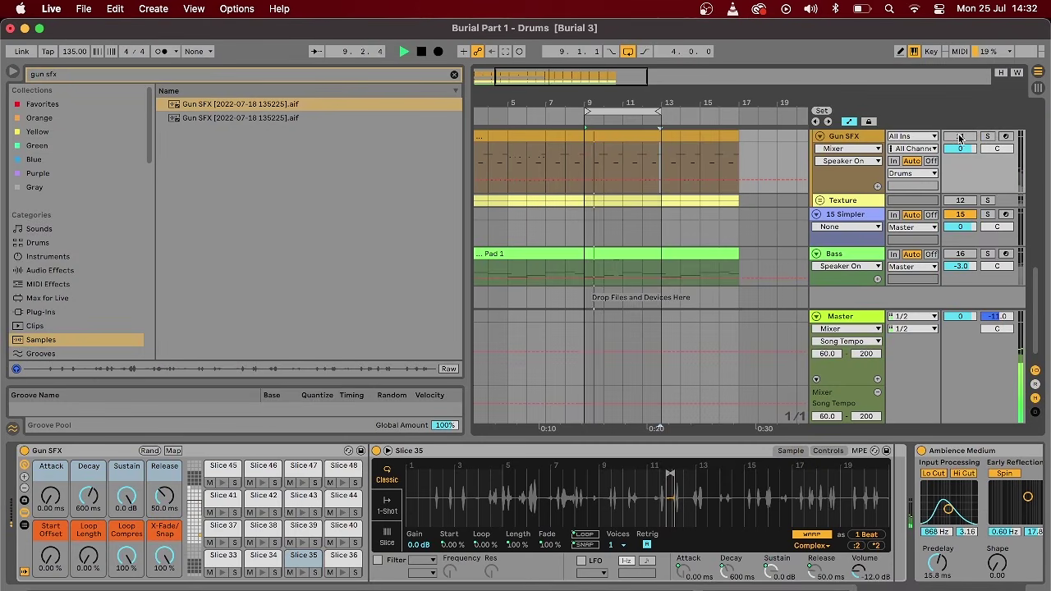
- Hide the browser and examine the ZOOM0054 and ZOOM0066 clips in the Texture group
click(12, 72)
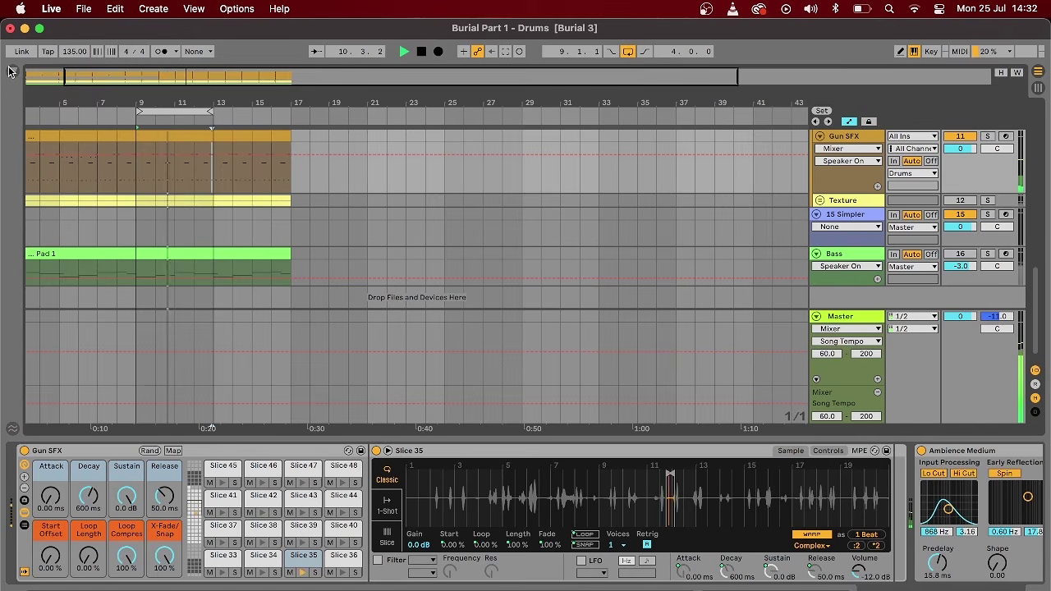
drag(190, 68, 152, 69)
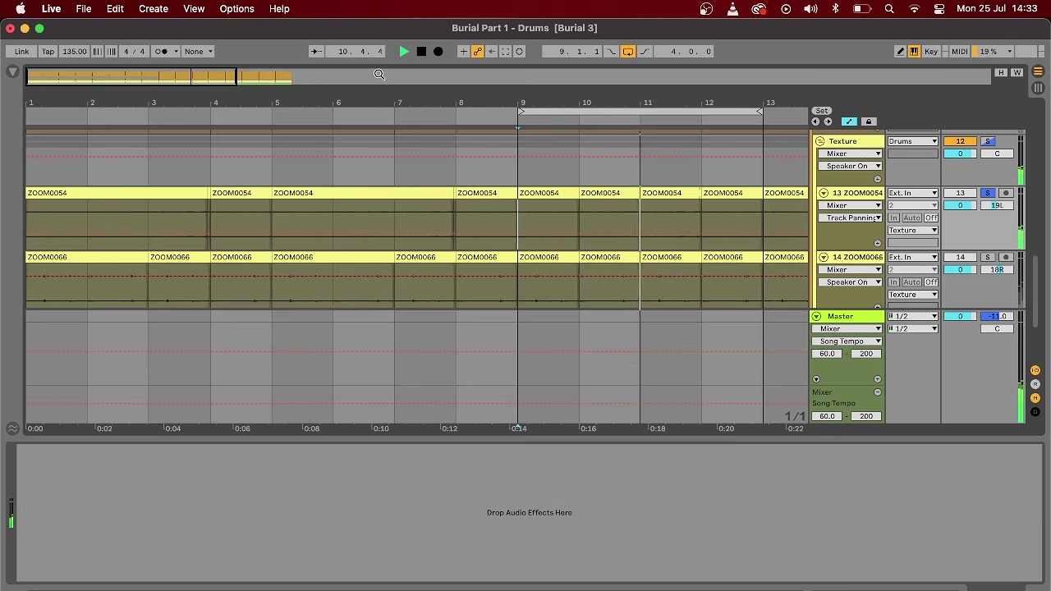
drag(173, 76, 236, 79)
click(411, 219)
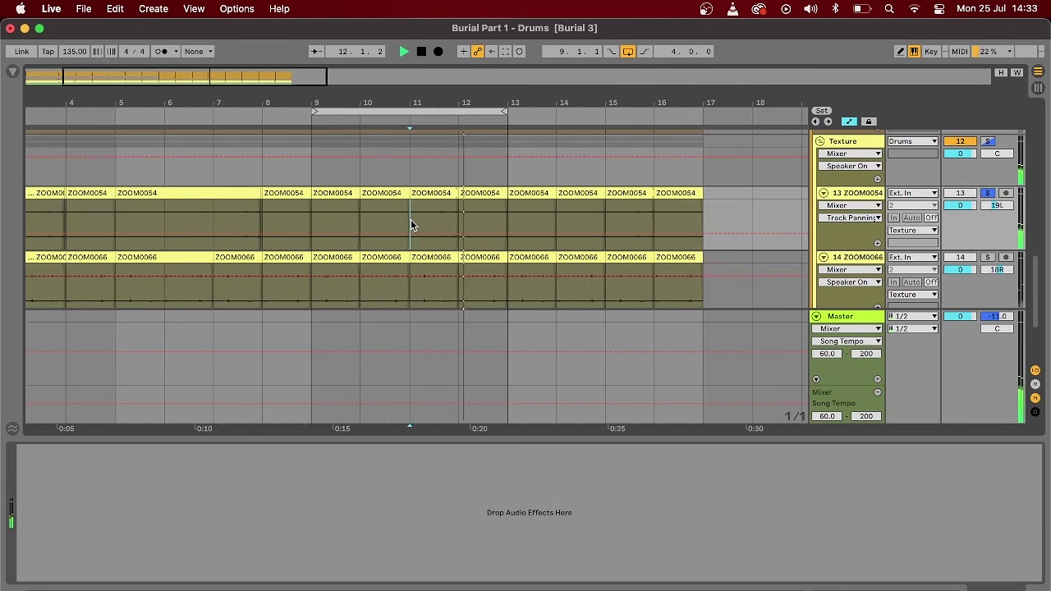
click(481, 289)
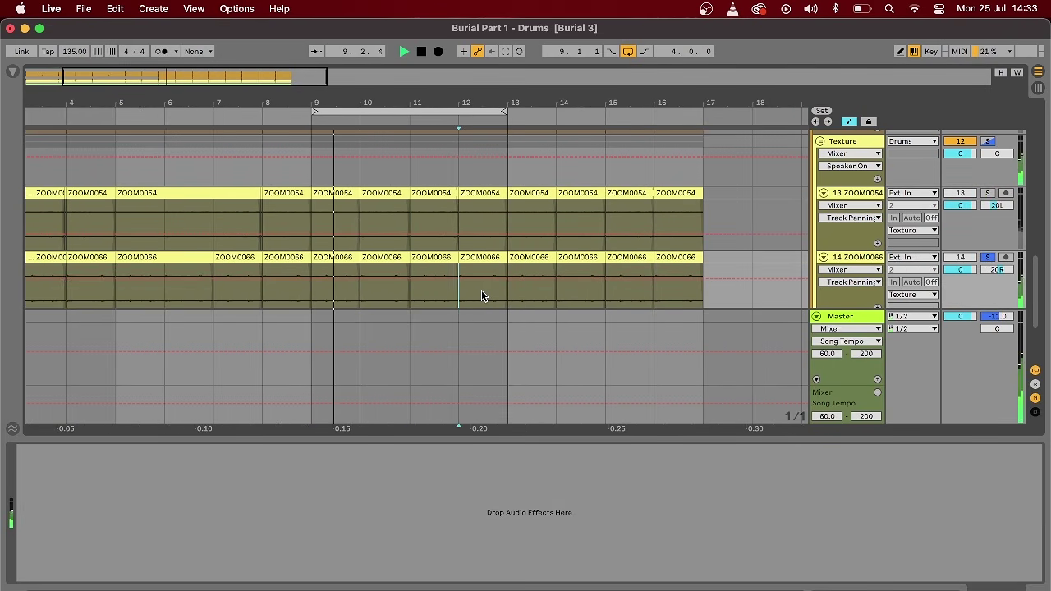
- Enable the Texture group's EQ Eight and set its low-cut frequency to 220 Hz
click(365, 275)
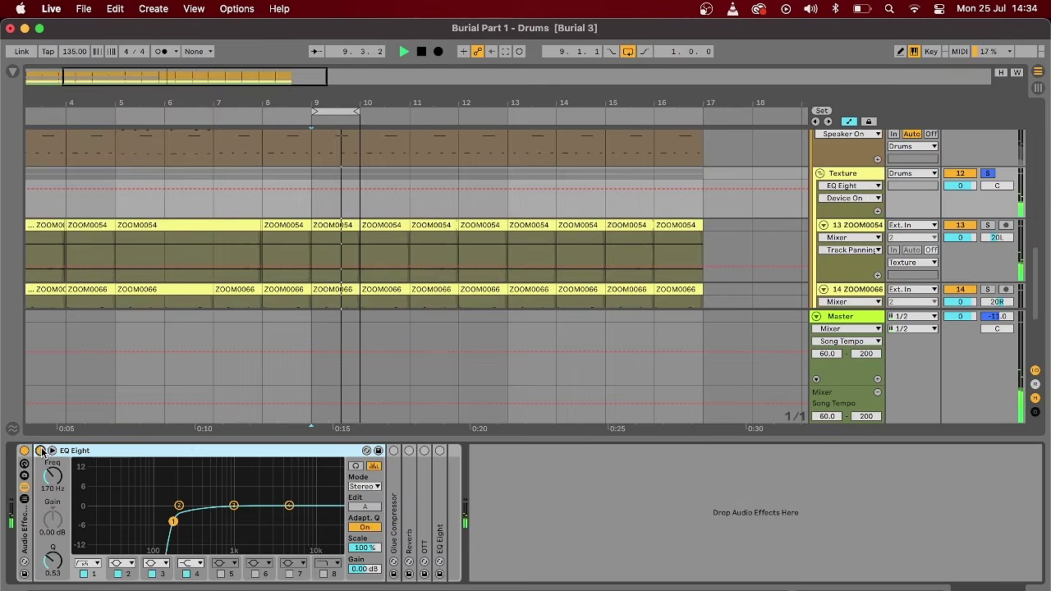
drag(179, 531, 187, 531)
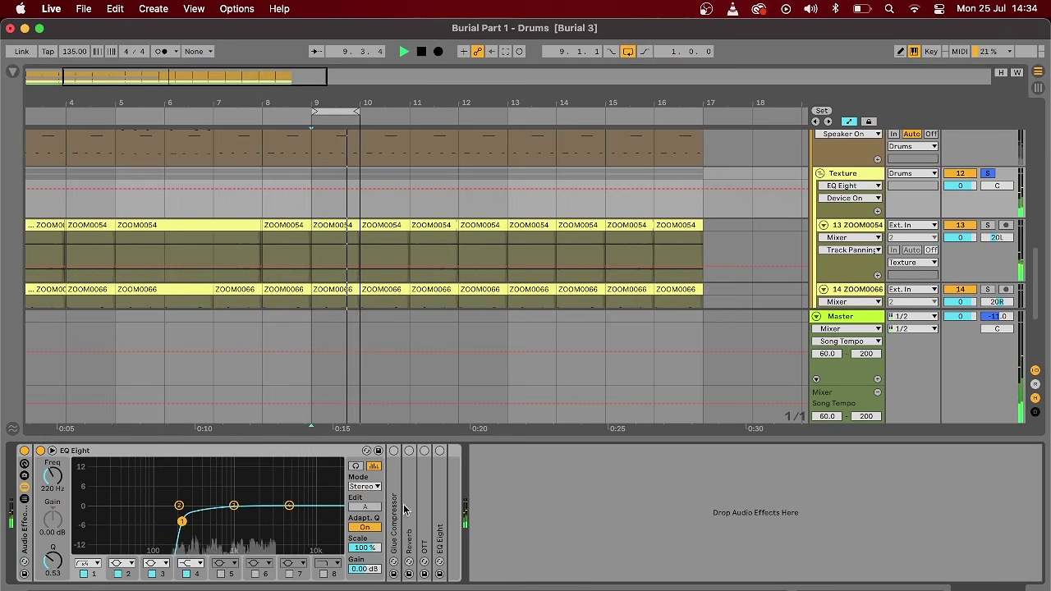
- Enable and unfold the Glue Compressor, Reverb, OTT and final EQ Eight in the Texture group's effect rack
double_click(395, 509)
click(393, 450)
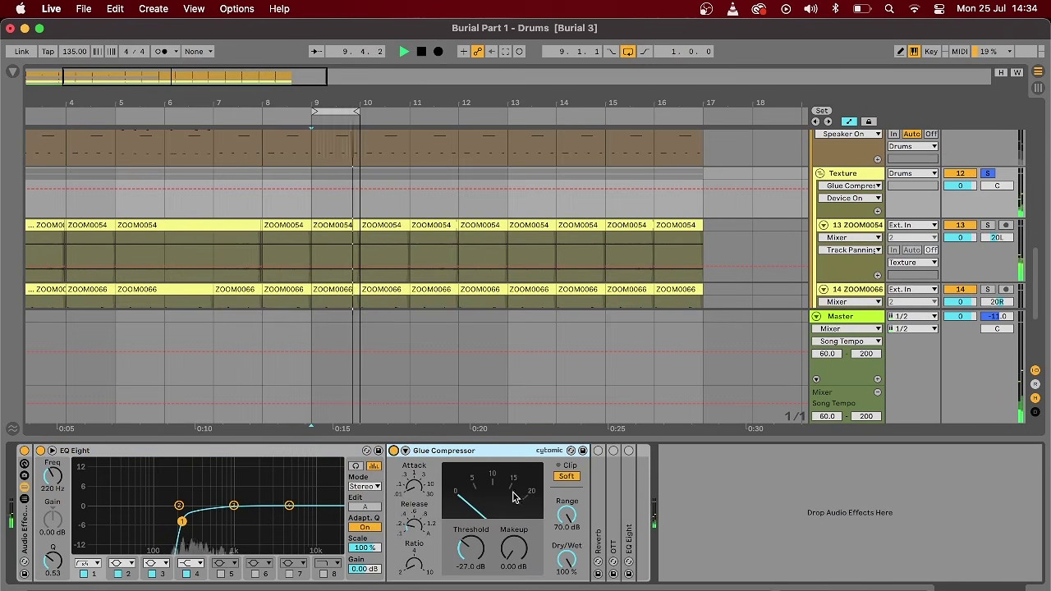
double_click(599, 510)
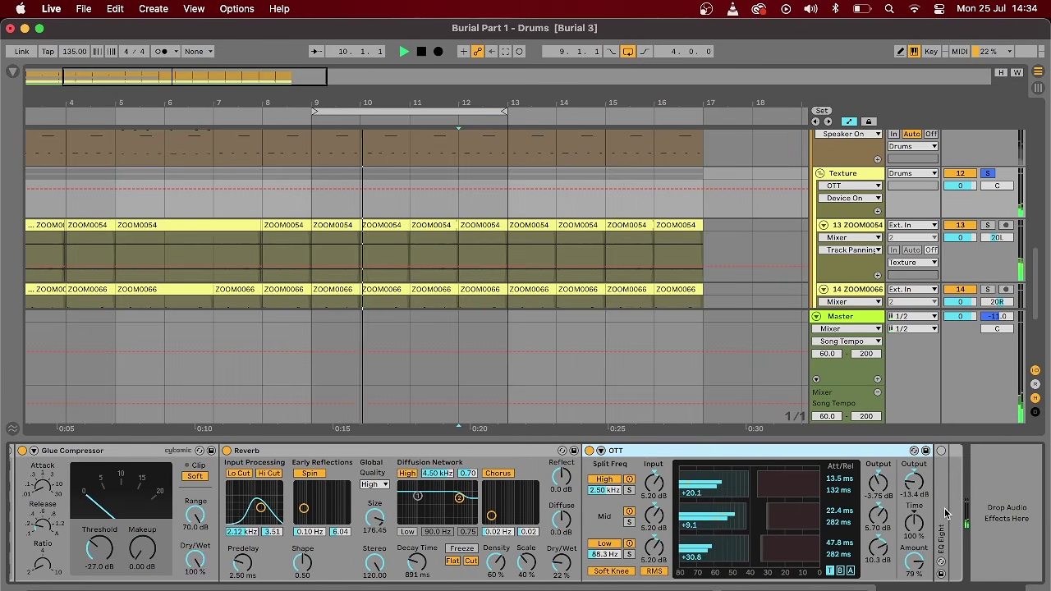
double_click(946, 514)
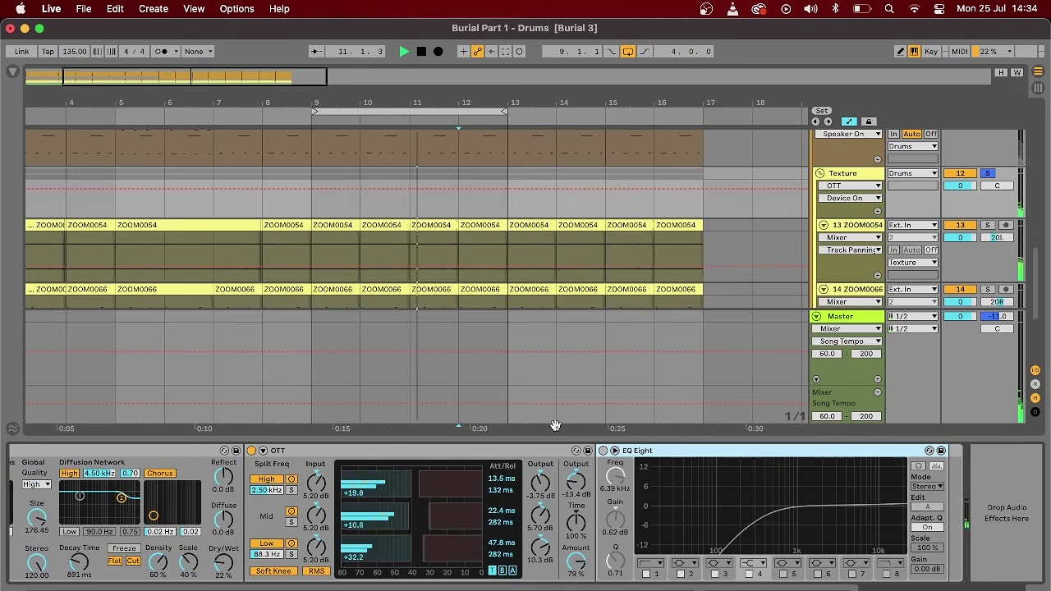
click(606, 451)
click(745, 517)
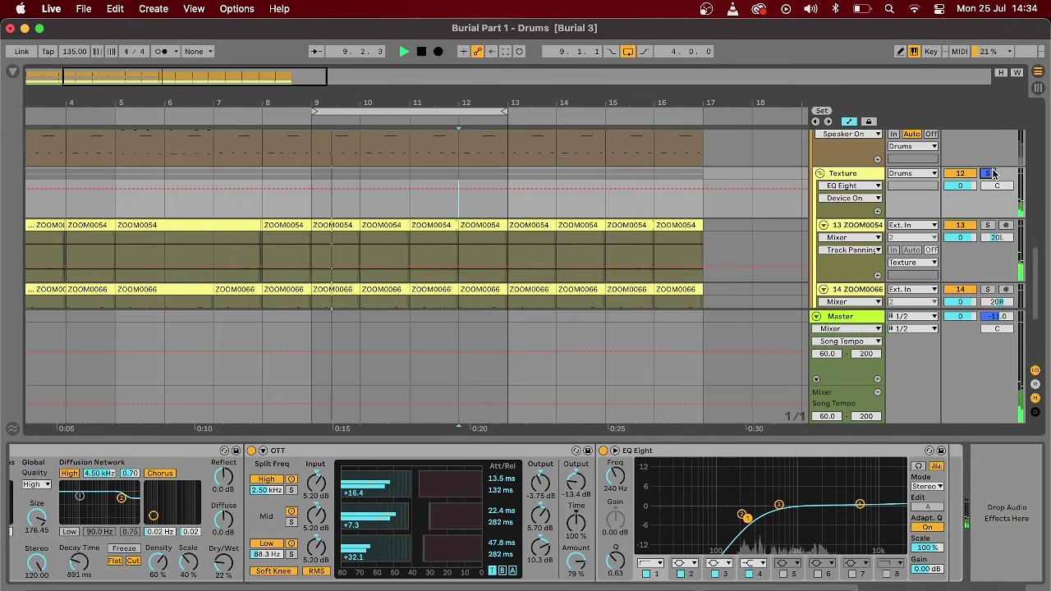
- Unsolo the Texture group and loop 16 bars of the arrangement starting at bar 1
click(989, 174)
drag(217, 79, 216, 75)
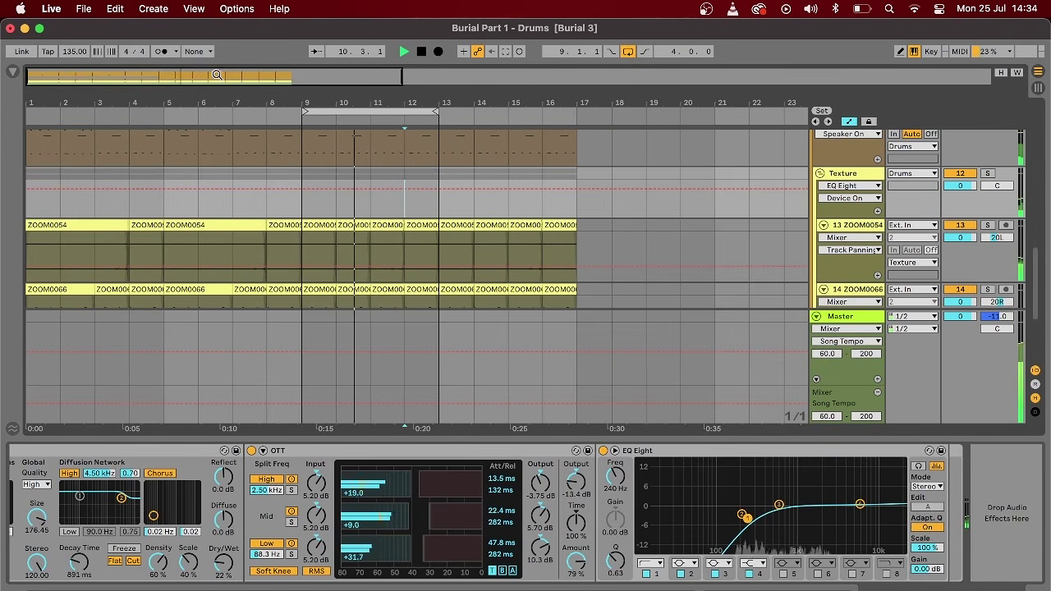
drag(310, 98, 420, 76)
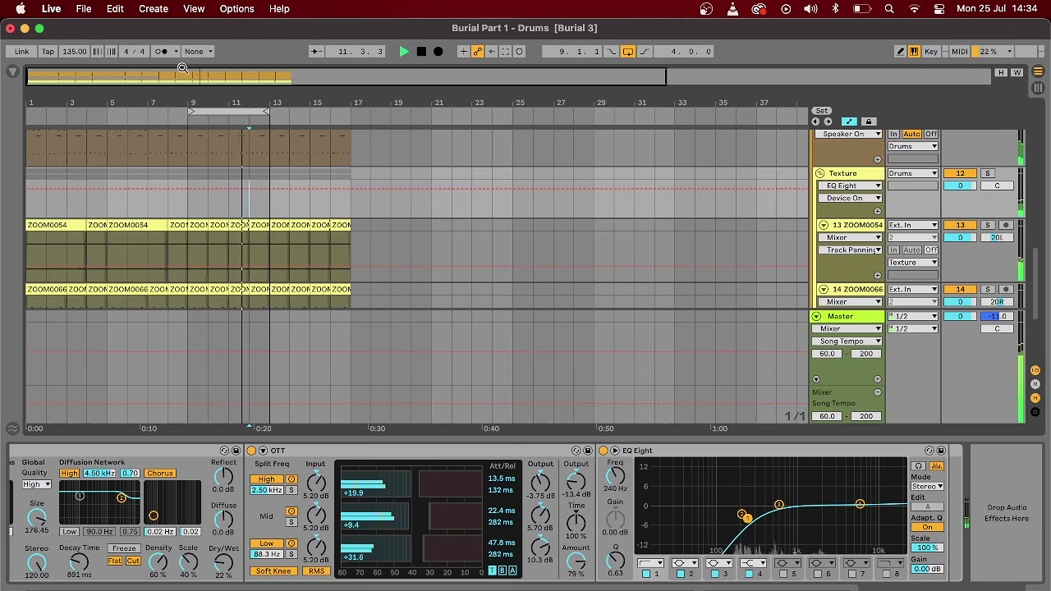
click(422, 52)
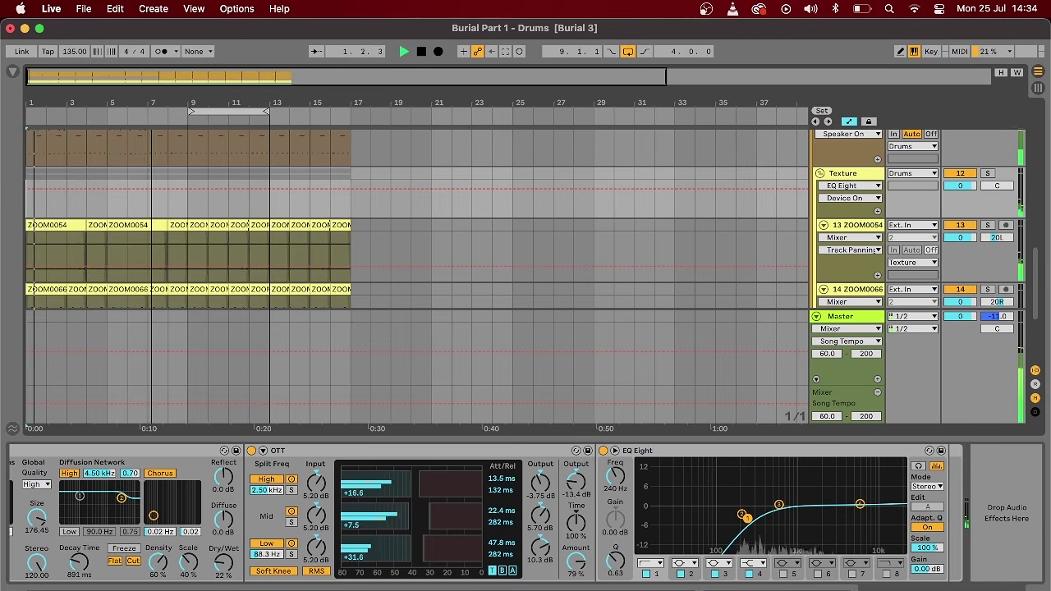
drag(132, 77, 129, 82)
drag(195, 110, 0, 113)
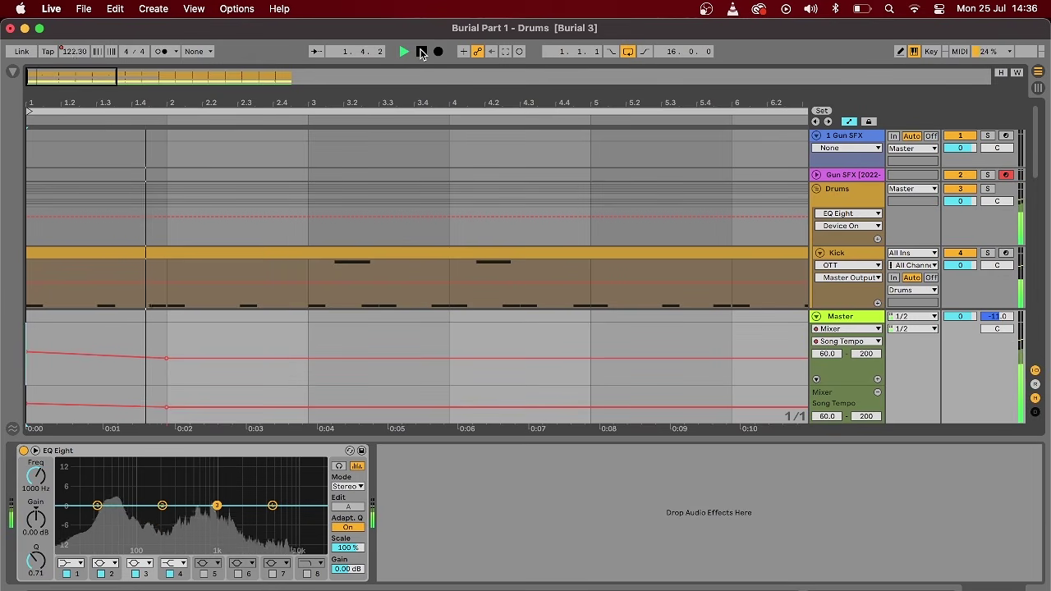
click(306, 76)
drag(305, 66, 235, 77)
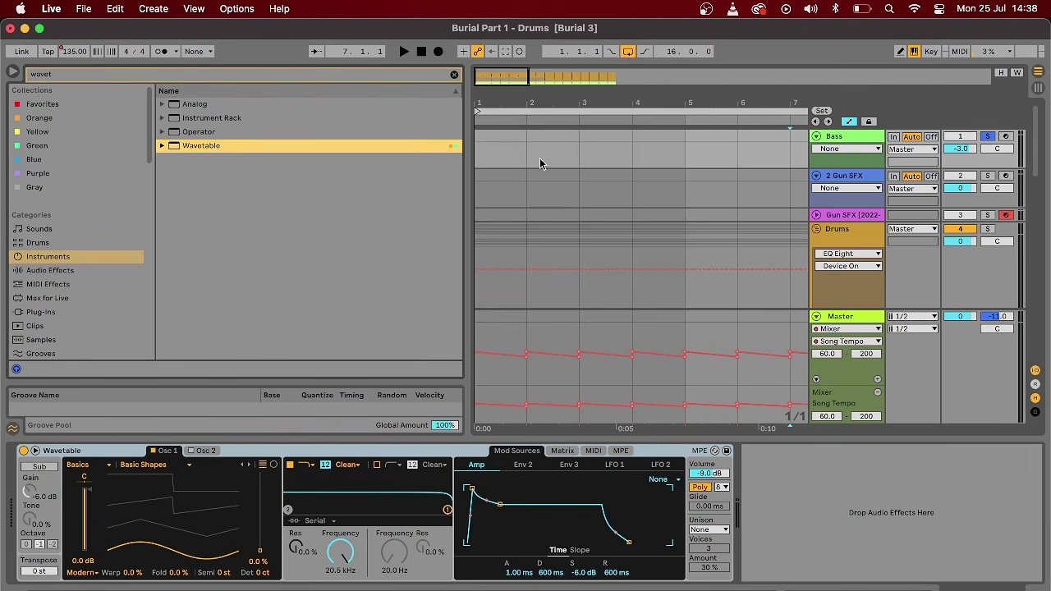
- Arm the Bass track, shorten the D#2 note in bar 2 of its clip to half a bar and follow it with a short octave-higher note
click(1005, 138)
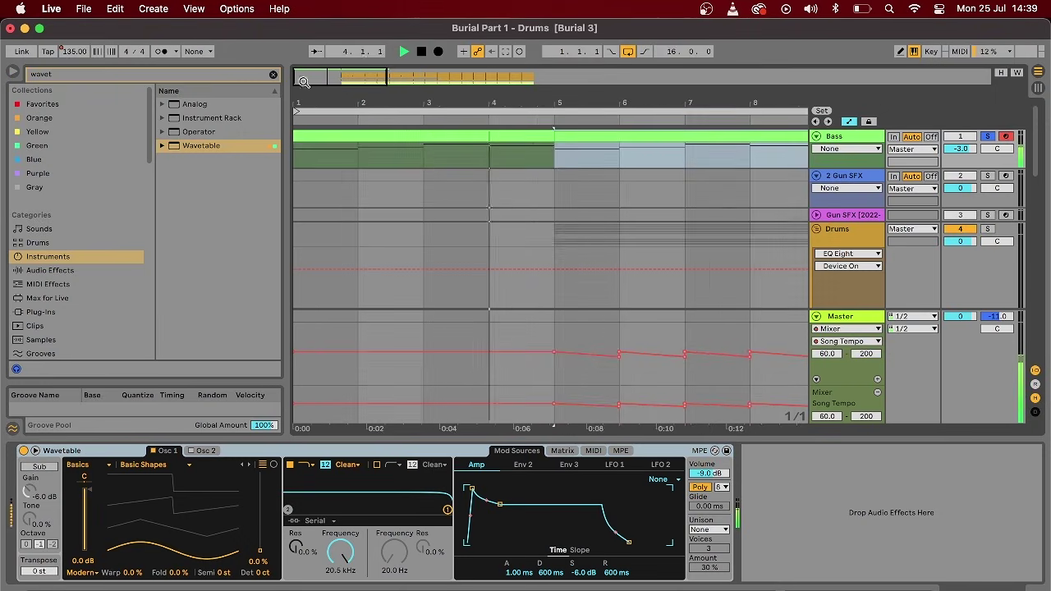
drag(303, 81, 470, 116)
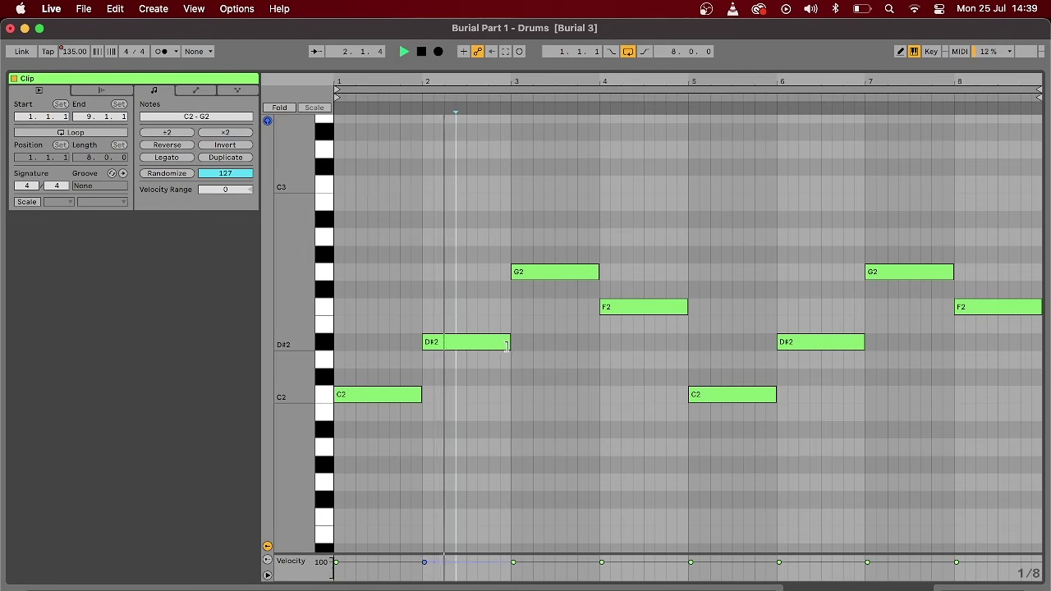
click(448, 342)
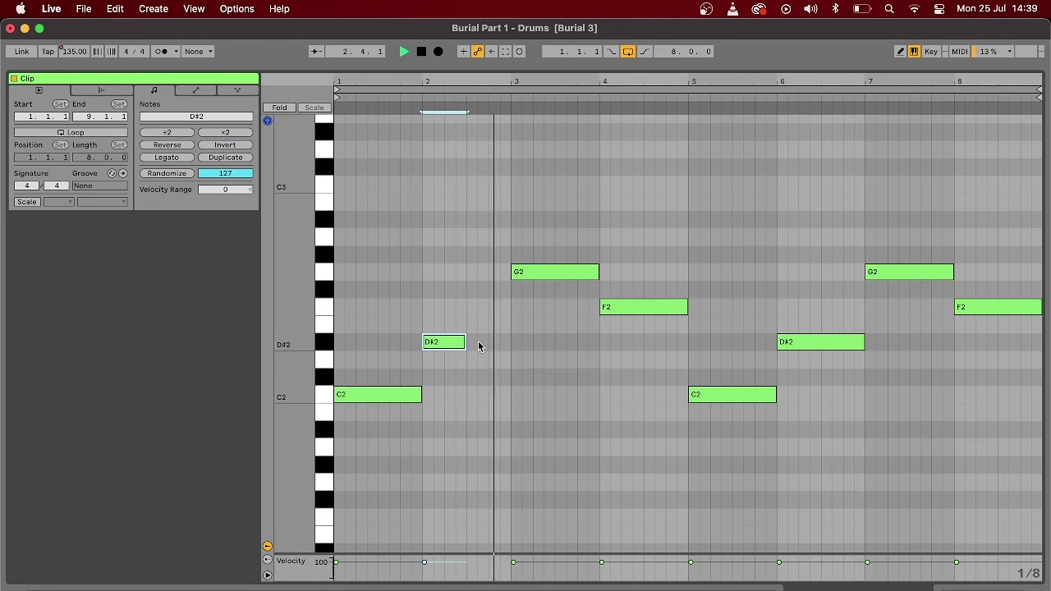
drag(468, 343, 487, 344)
key(shift+Up)
click(490, 343)
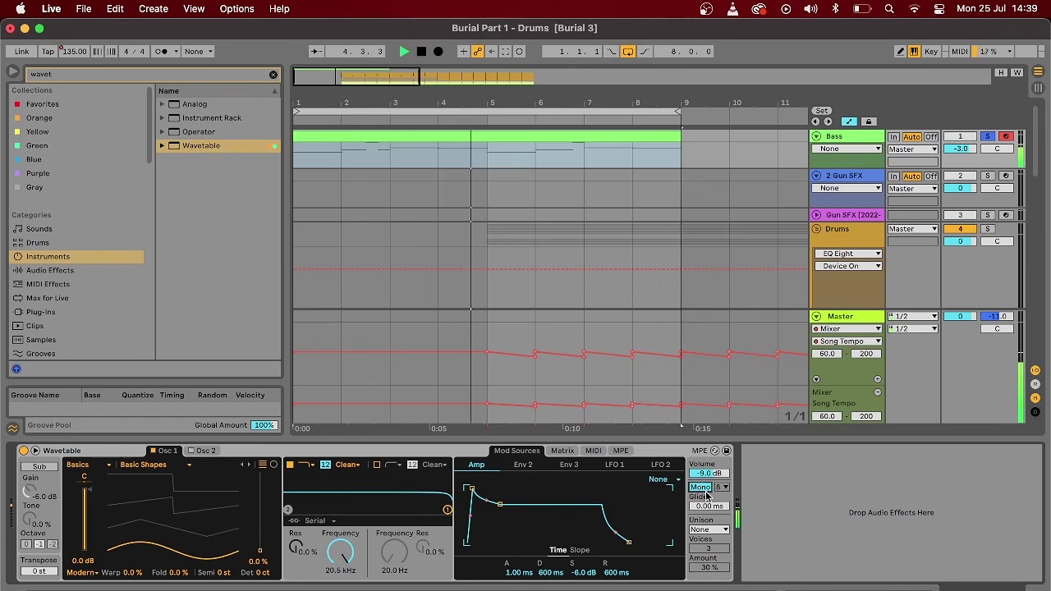
- Set the glide time of the Bass track's Wavetable to 52.7 ms
click(710, 507)
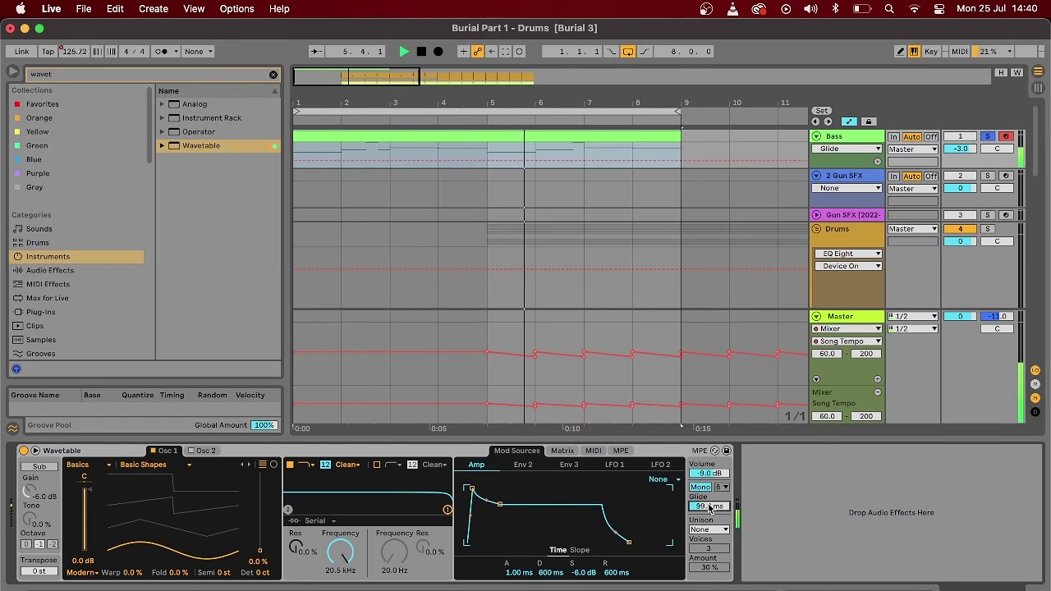
drag(709, 507, 709, 514)
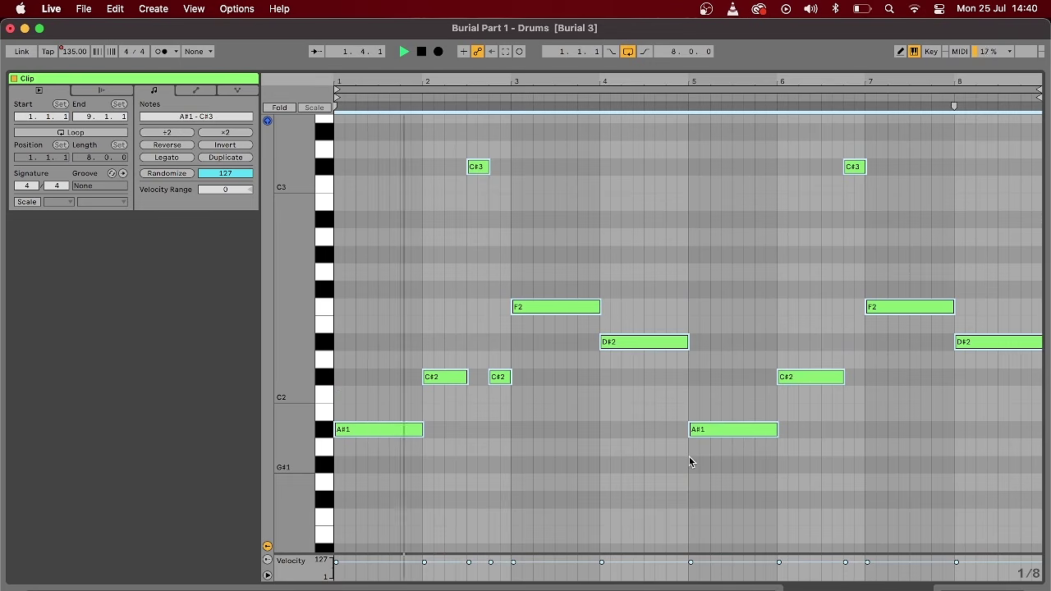
- Transpose all notes of the bass clip down two octaves and return to the arrangement
key(Up)
key(Down)
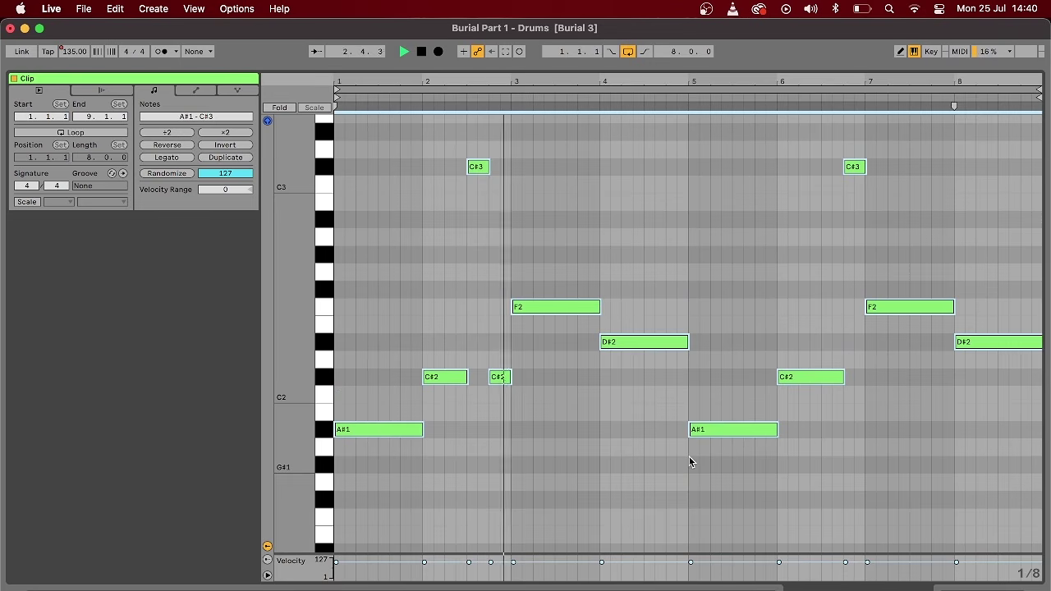
key(shift+Down)
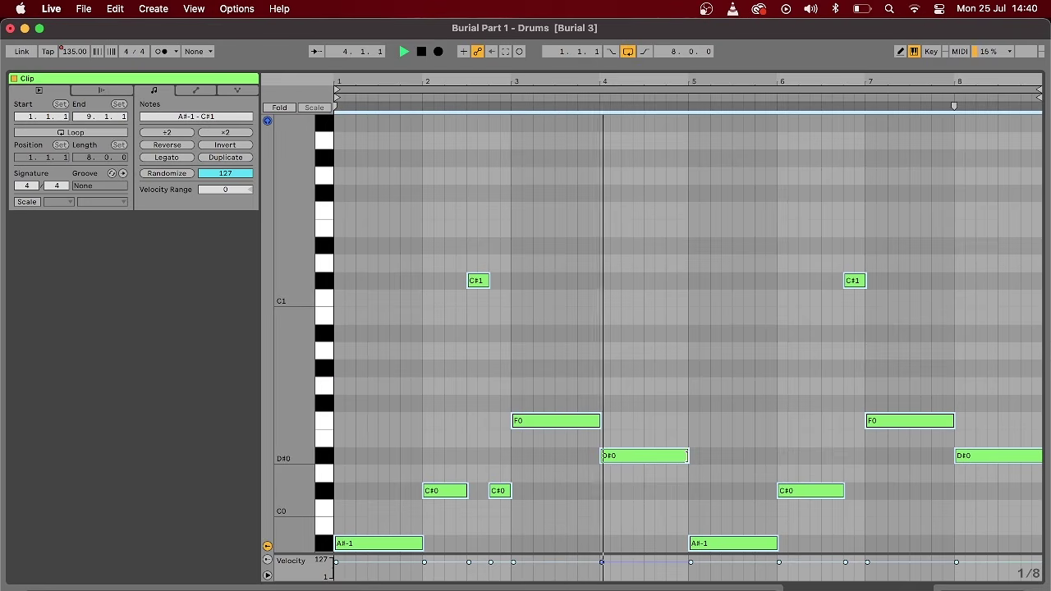
key(shift+Tab)
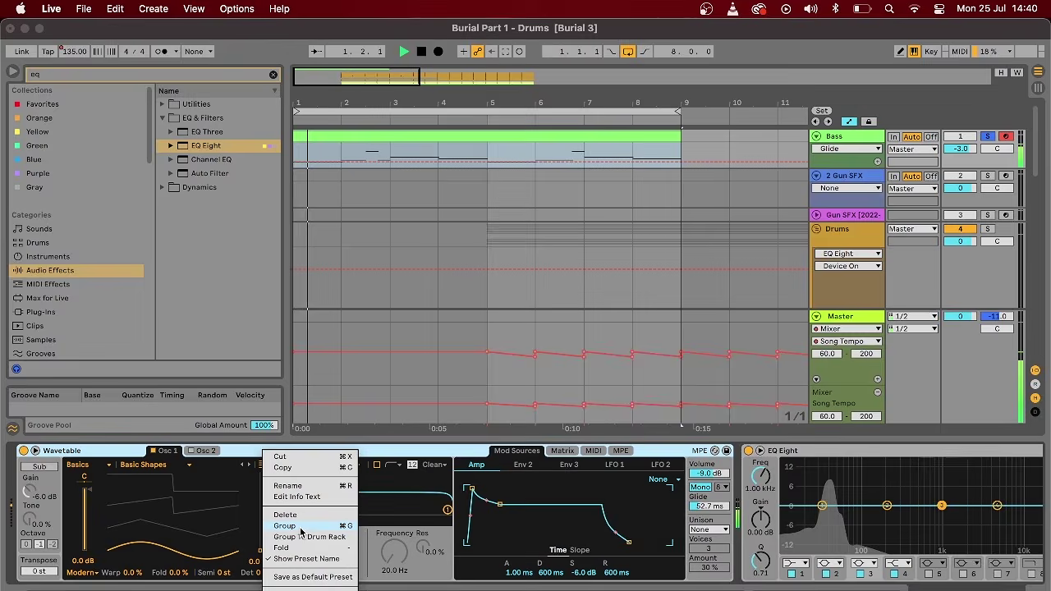
- Group the Wavetable into an Instrument Rack, duplicate its chain and change band 1 of the copy's EQ Eight to a low cut
click(182, 491)
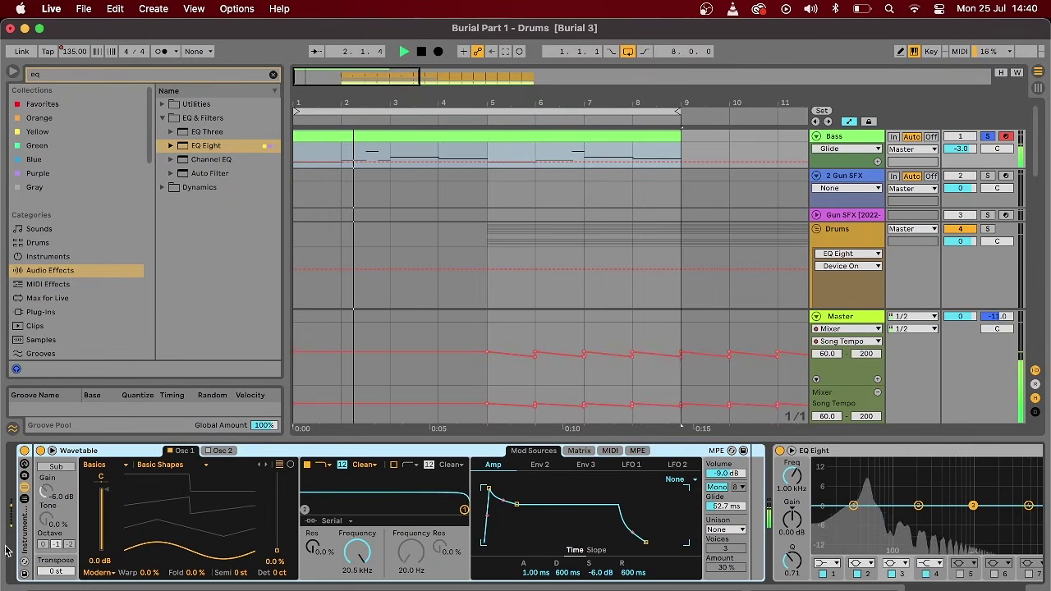
key(super+g)
click(65, 487)
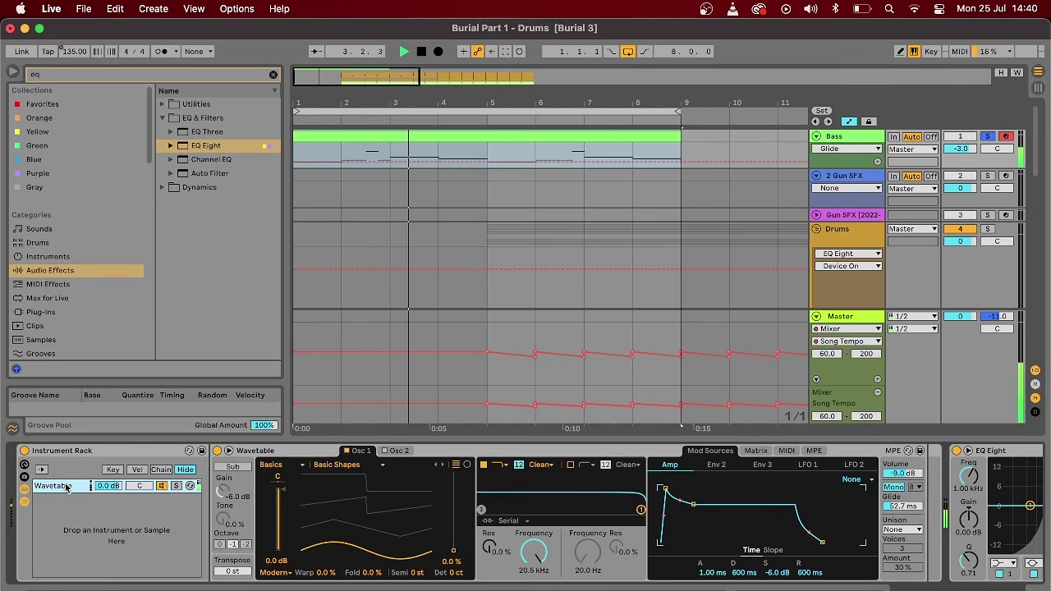
key(super+r)
key(super+d)
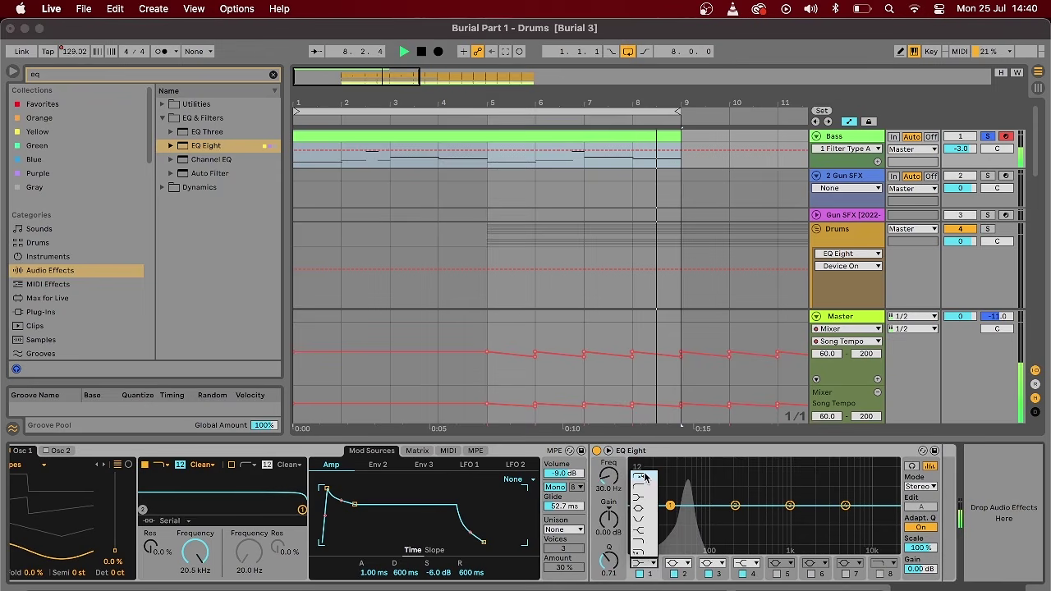
click(644, 476)
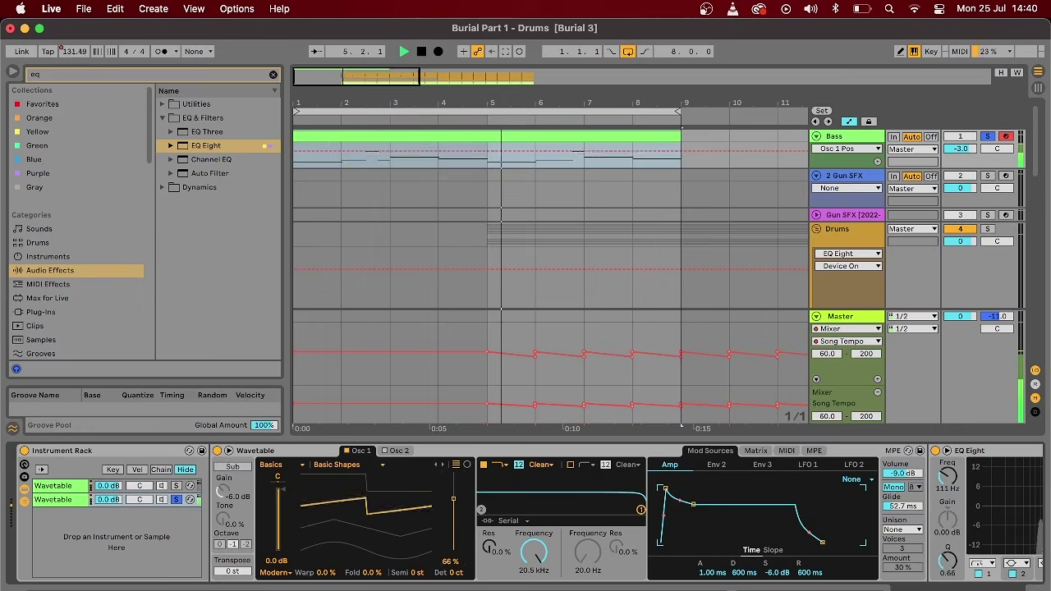
- Set the second Wavetable chain's unison to Classic with a 99% amount and lower its filter frequency to 514 Hz
click(904, 529)
click(903, 465)
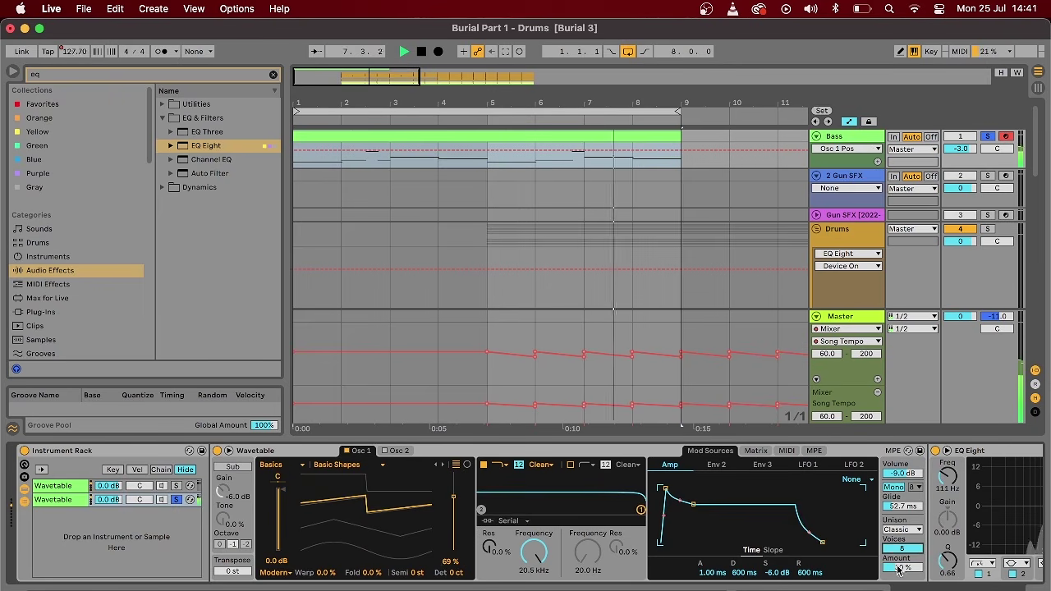
drag(901, 568, 901, 513)
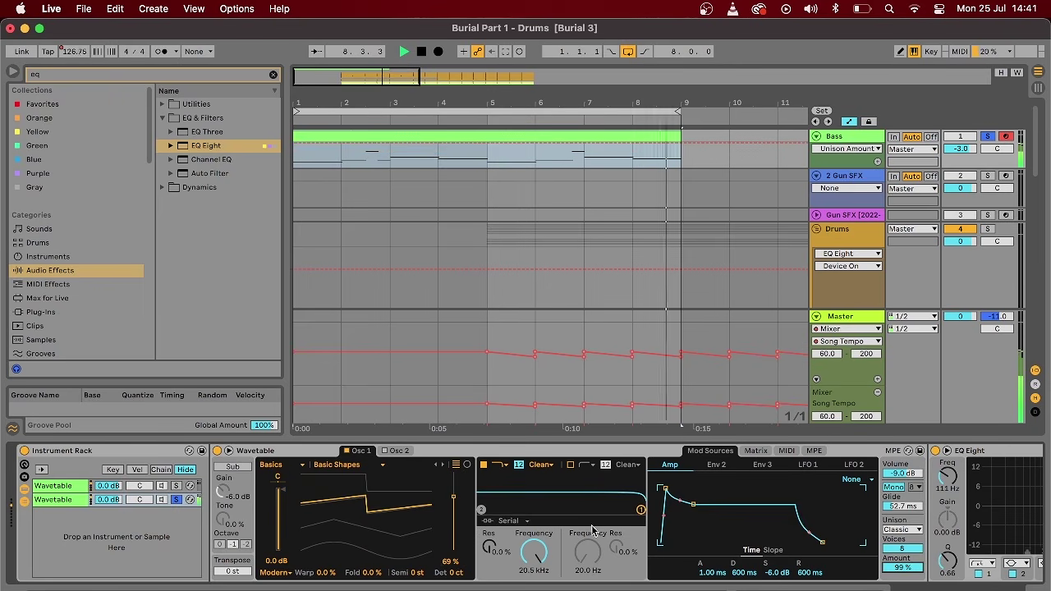
mouse_move(542, 546)
mouse_down()
mouse_move(542, 583)
mouse_move(535, 538)
mouse_up()
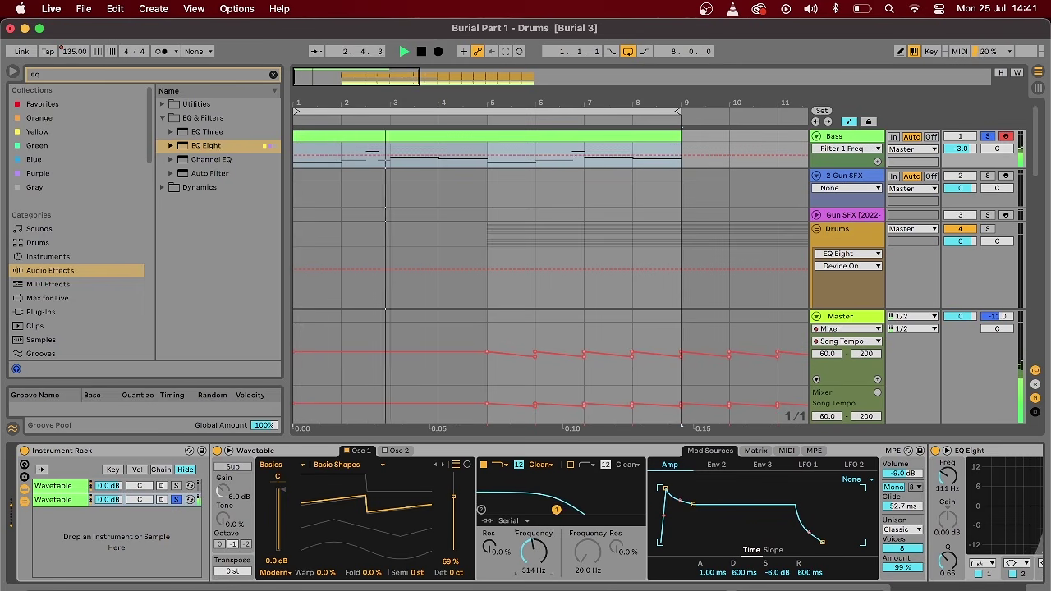
- Paste the Saturator, Reverb, Compressor and EQ Eight after the second chain's Wavetable and unfold the Saturator and Reverb
click(176, 499)
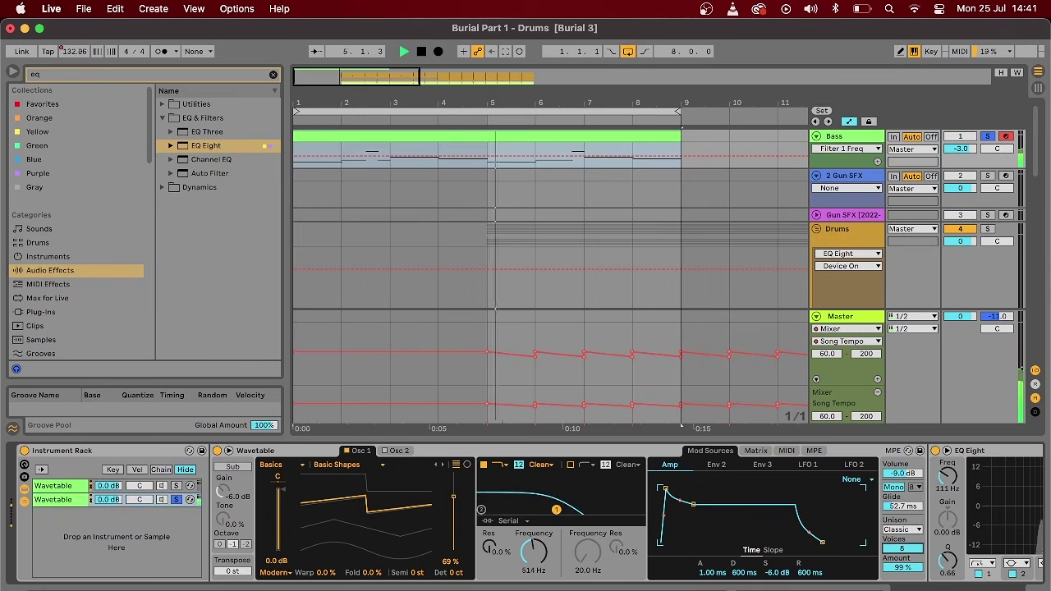
key(super+v)
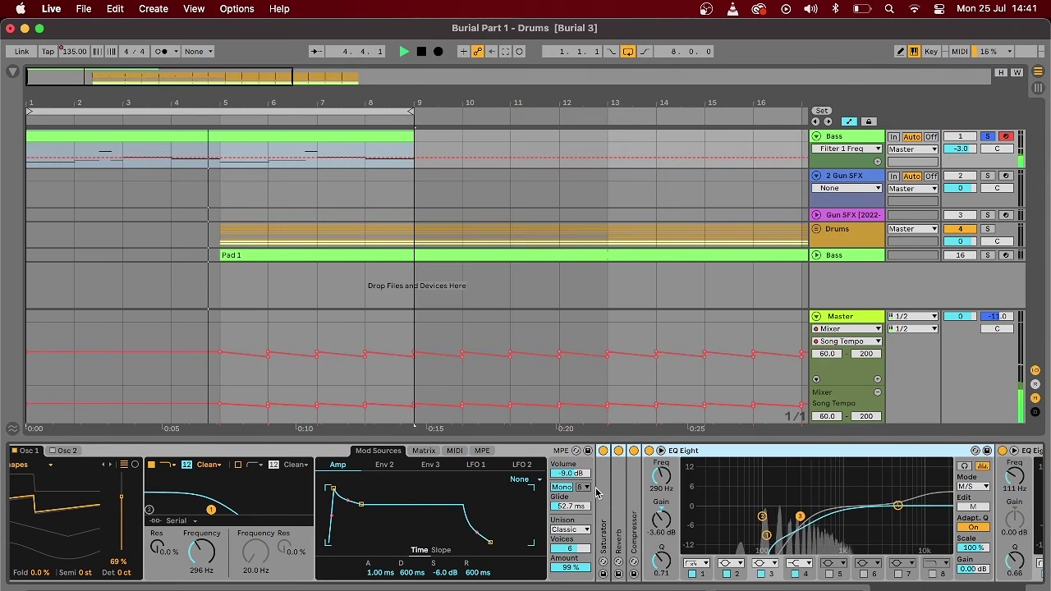
double_click(606, 493)
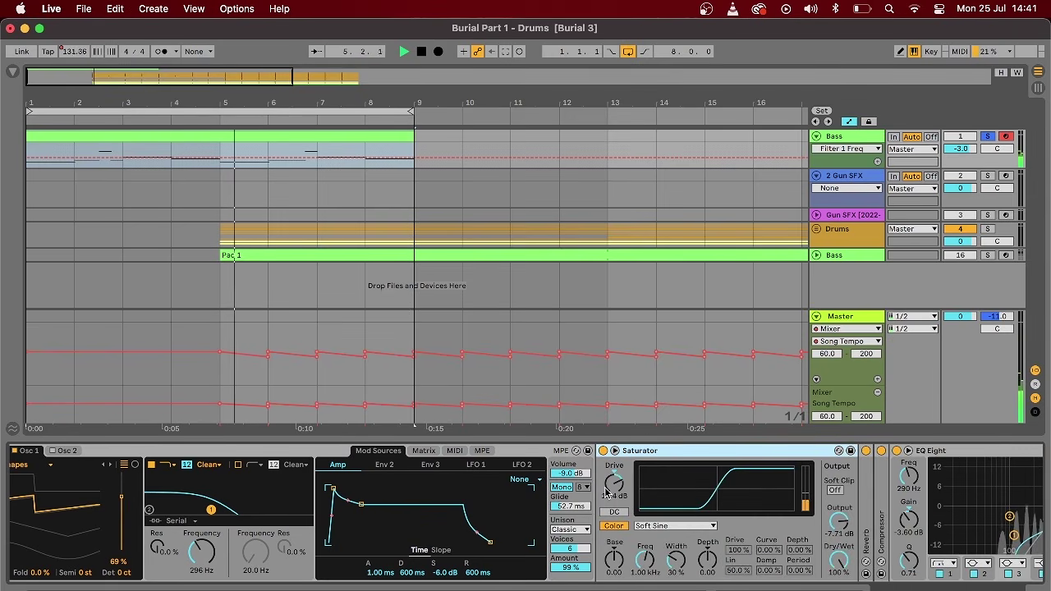
double_click(865, 515)
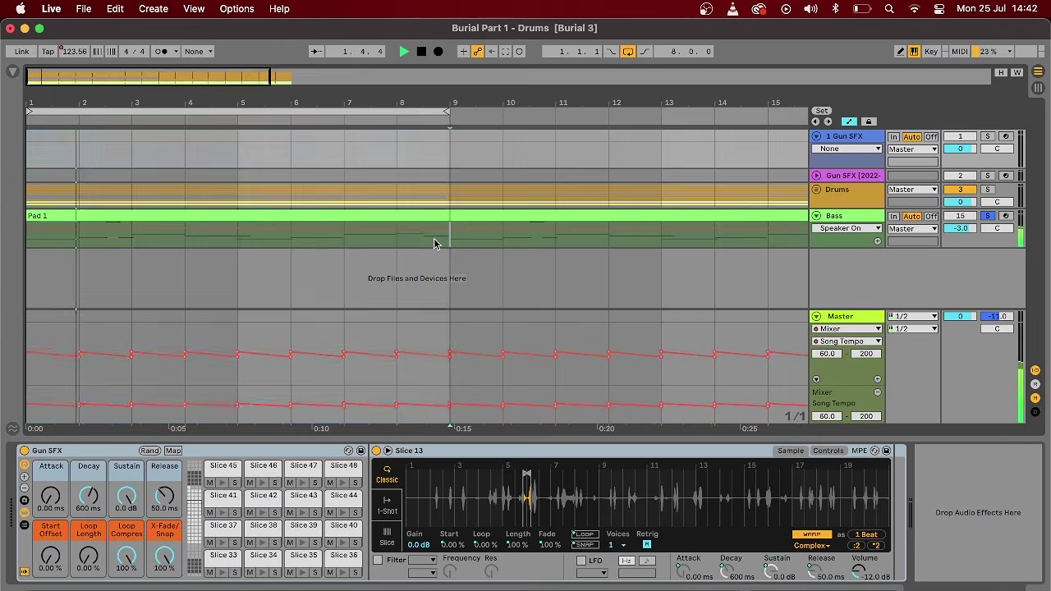
- Unsolo the finished Bass track and raise the Filter macro of its Bicep Reece Bass rack to 342 Hz
click(463, 243)
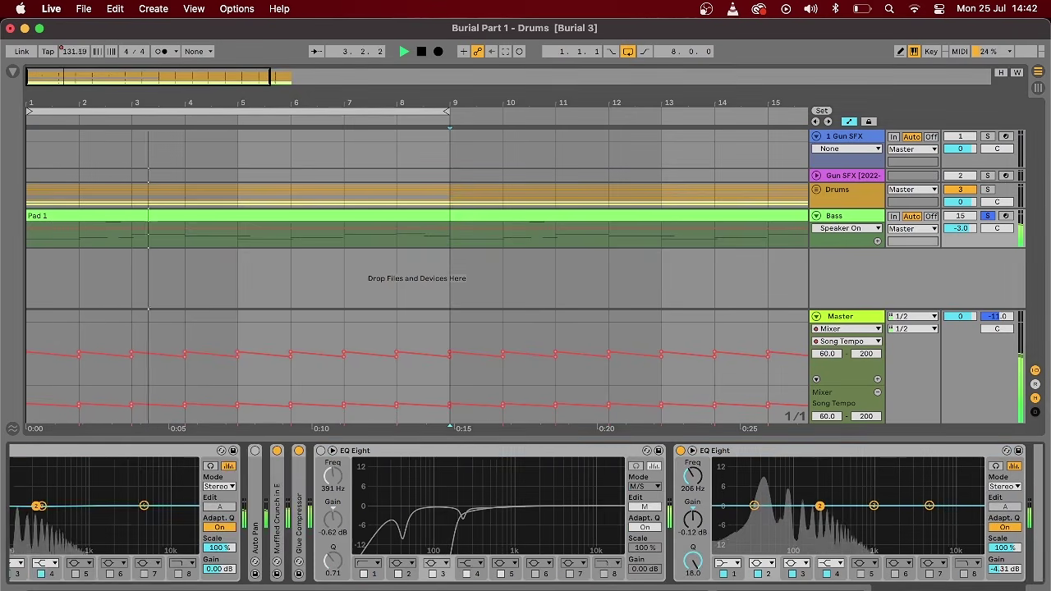
scroll(525, 514, left, 15)
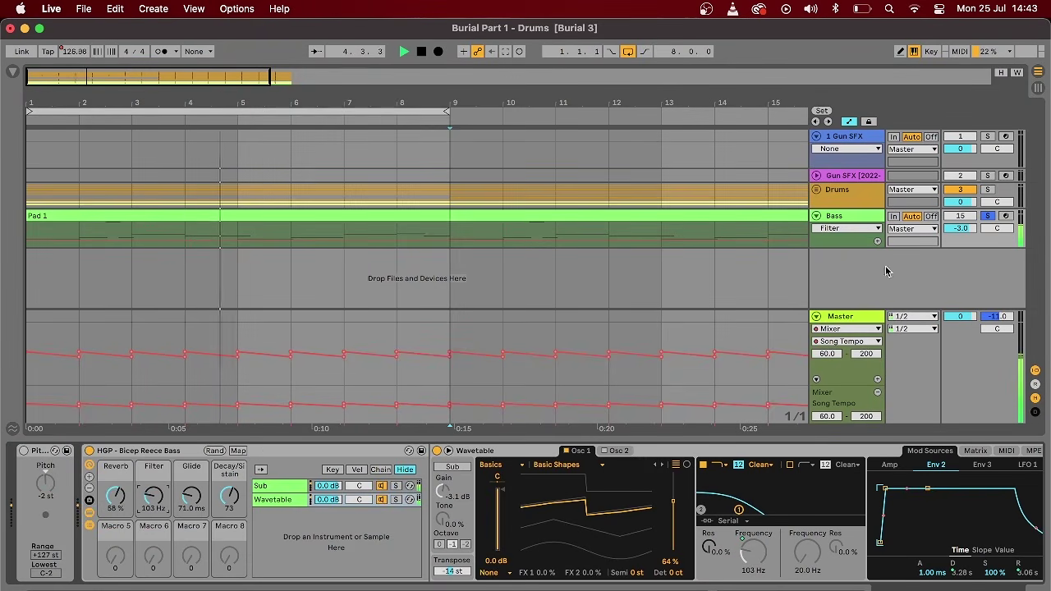
click(988, 217)
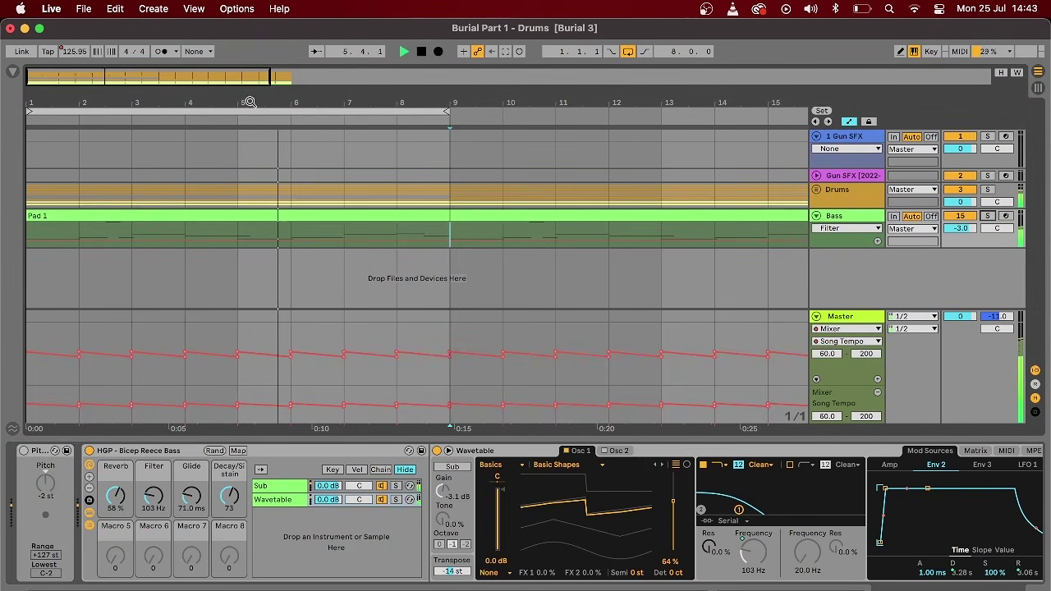
drag(161, 510, 160, 484)
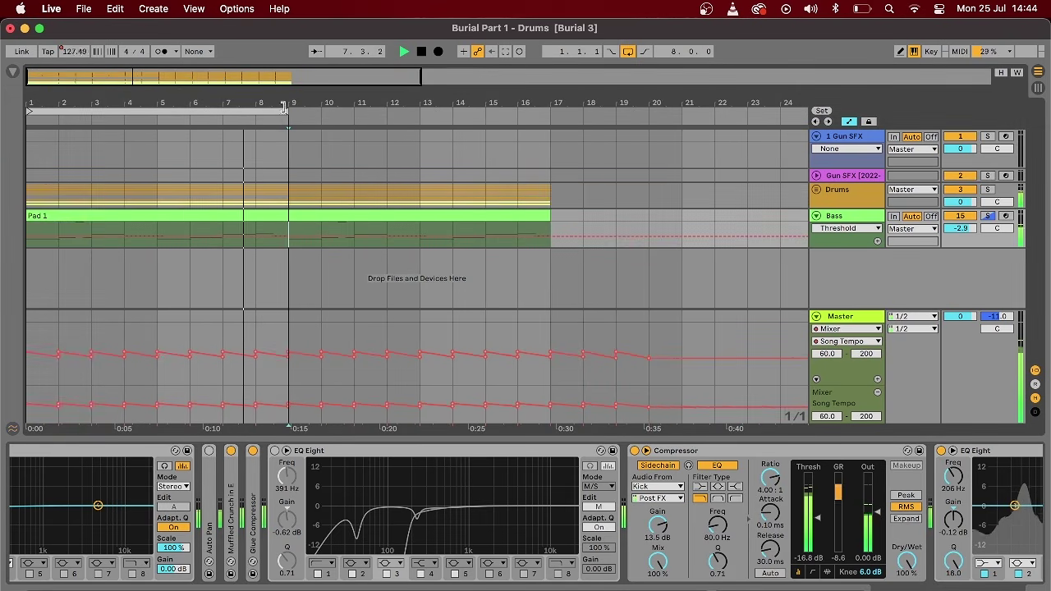
- Extend the loop to bar 17 and solo the Sub chain in the Bass track's rack
drag(288, 111, 551, 129)
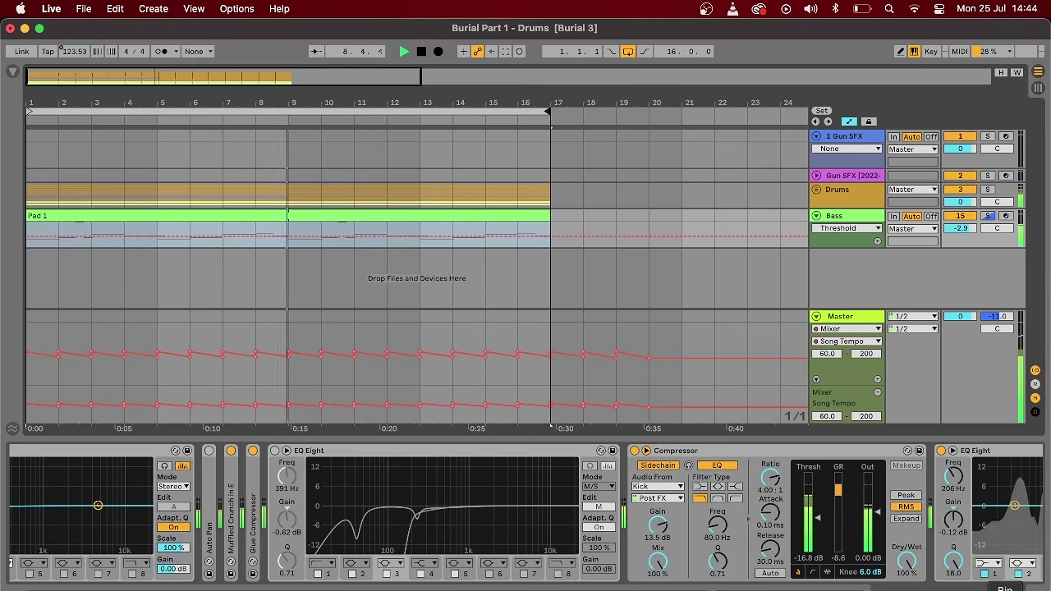
click(962, 588)
click(394, 488)
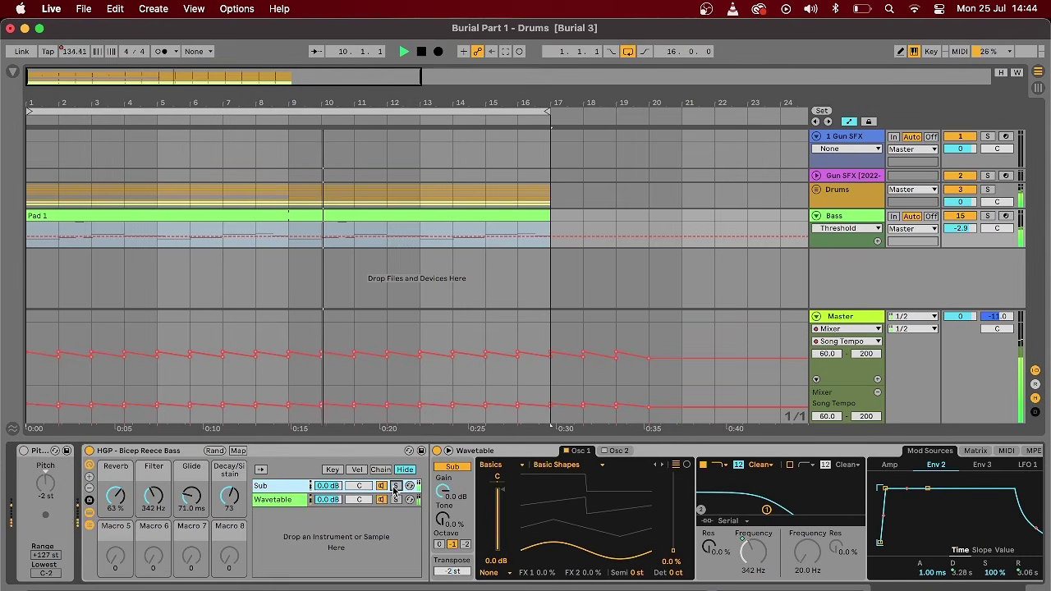
- Lower the Sub chain's volume to -1.8 dB and move the Kick-sidechained Compressor into that chain, directly after its Wavetable
drag(328, 491, 328, 505)
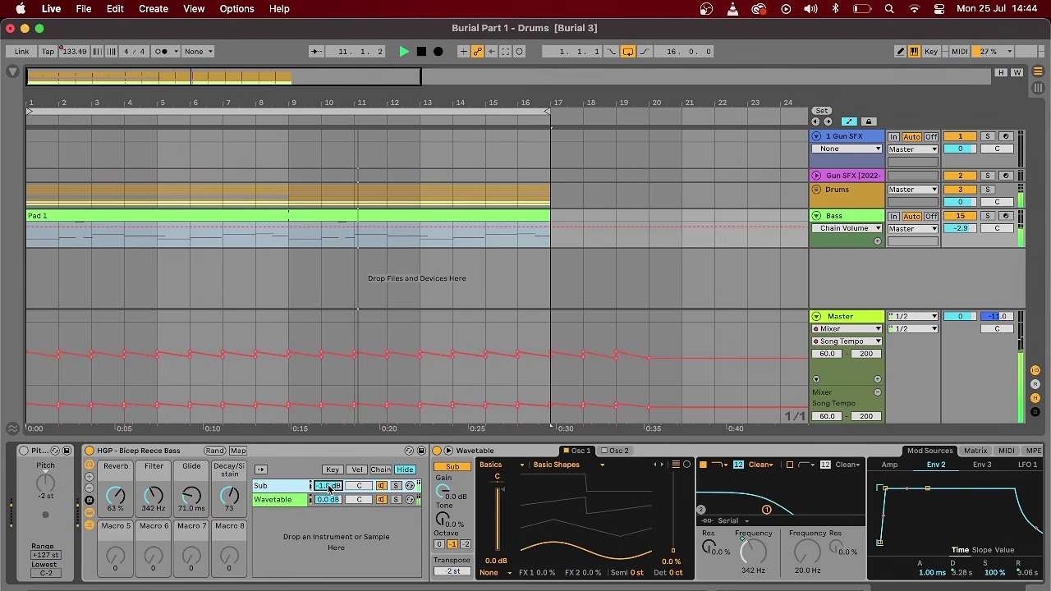
click(271, 485)
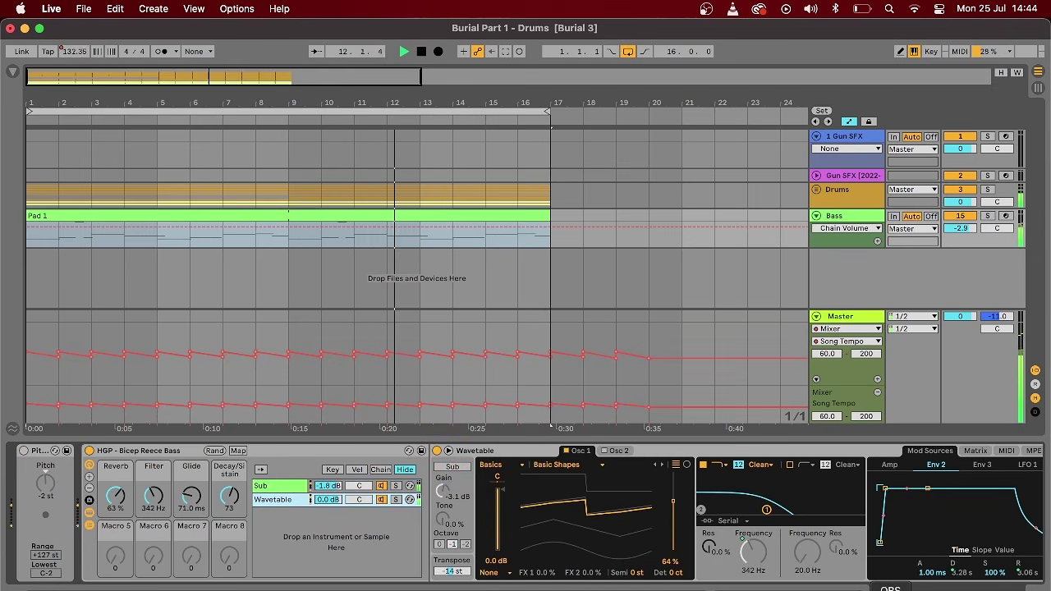
click(272, 487)
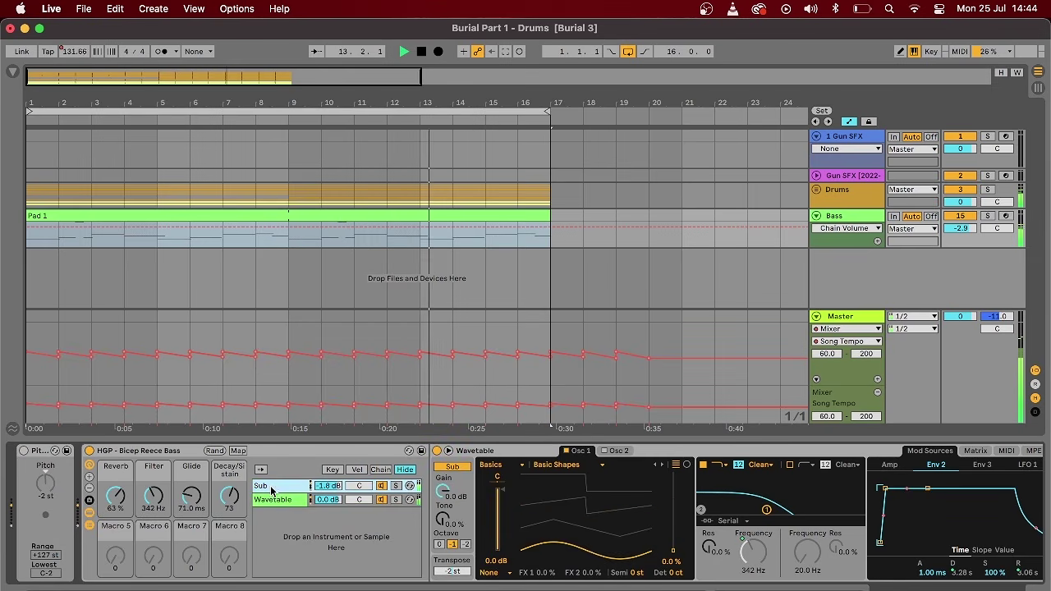
scroll(983, 464, right, 10)
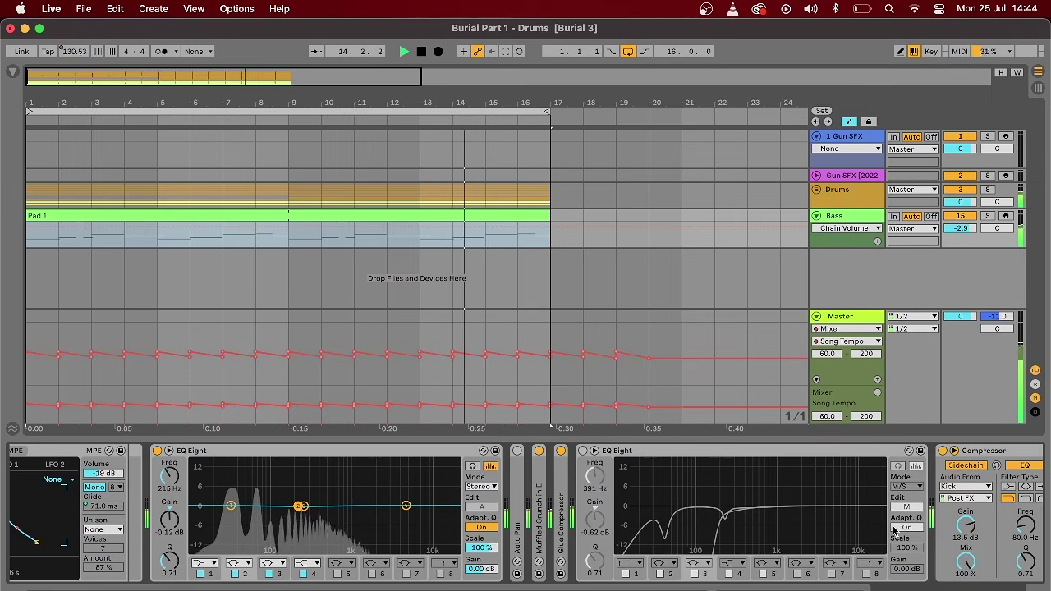
scroll(317, 521, left, 1)
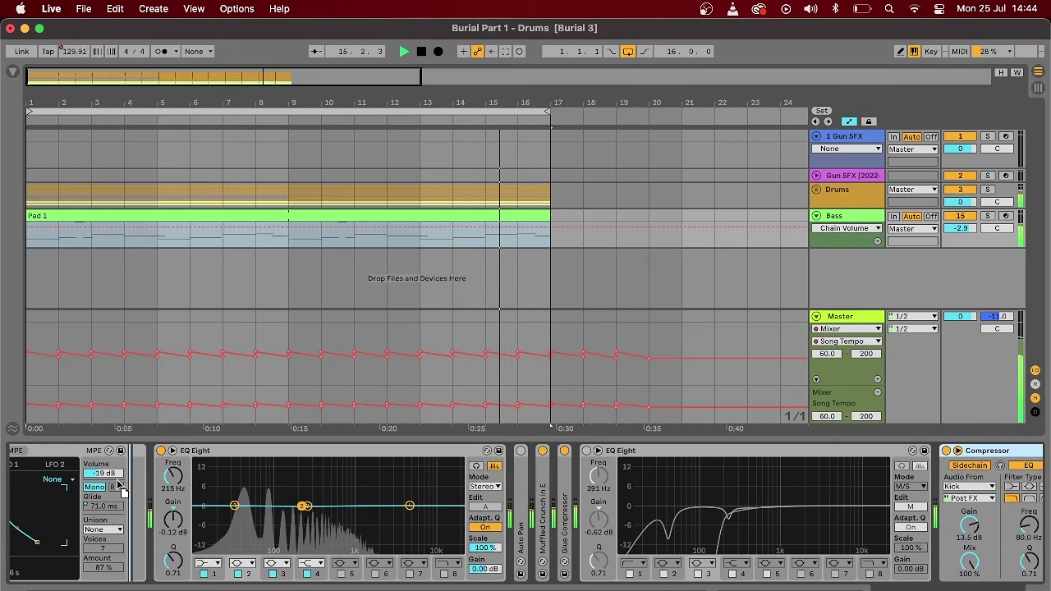
drag(123, 484, 123, 484)
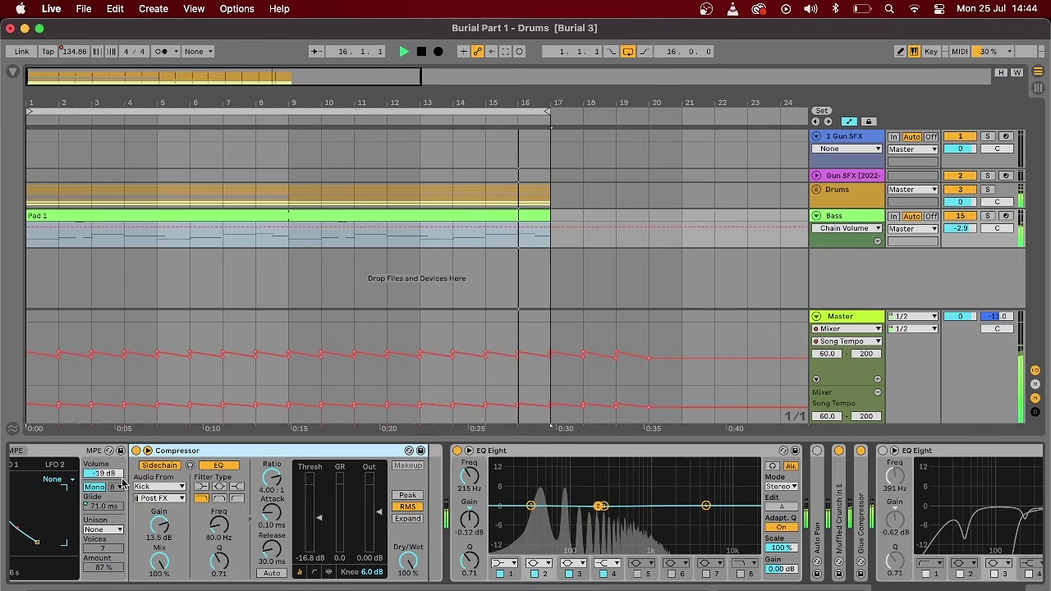
scroll(526, 514, left, 10)
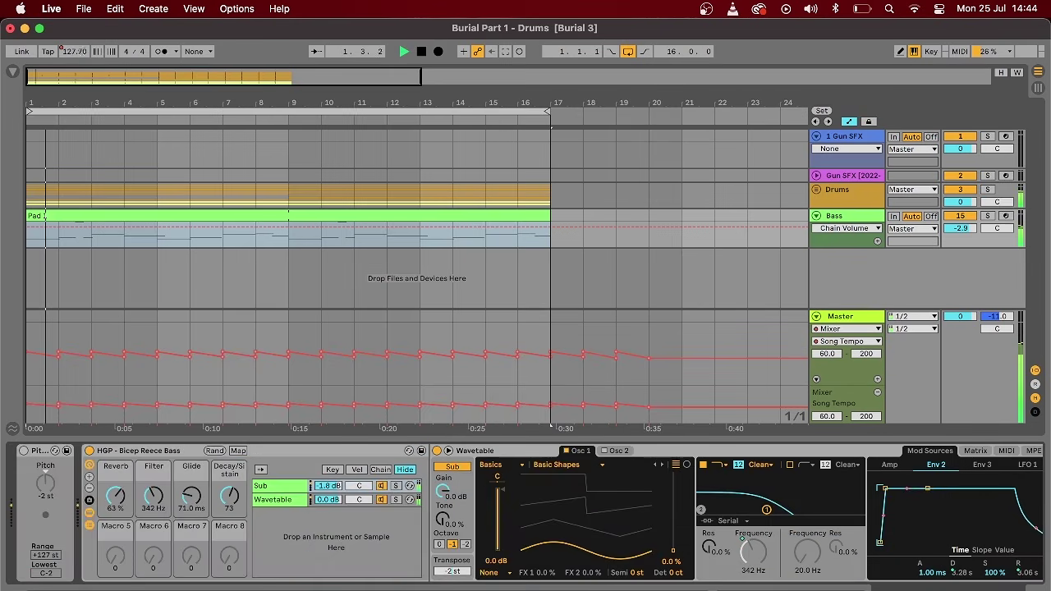
- Audition the Wavetable chain, briefly soloed, while sweeping the Bicep Reece Bass rack's Filter macro down to 128 Hz and back up to 209 Hz
click(271, 500)
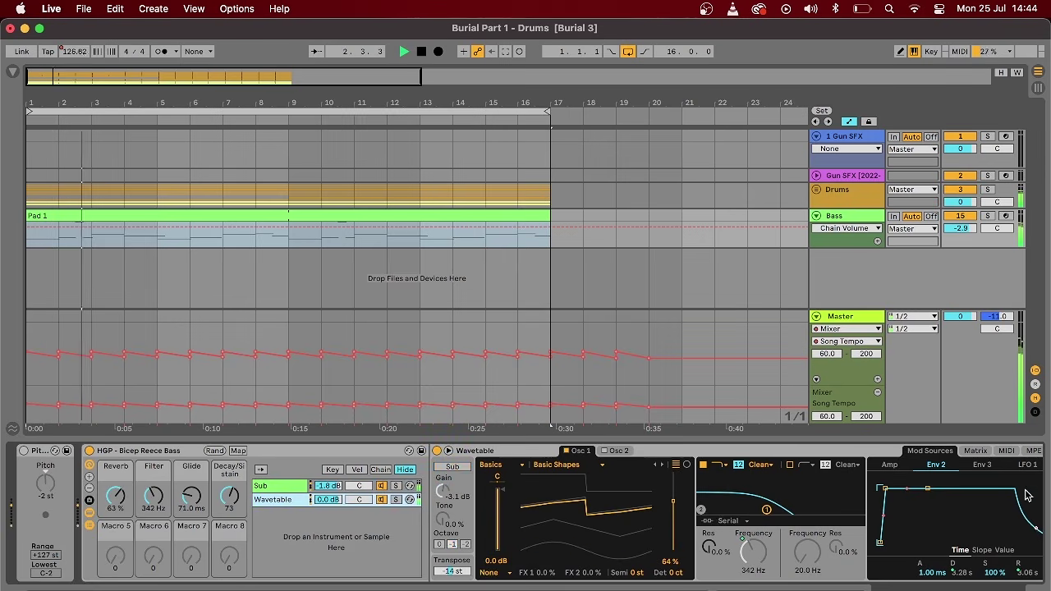
drag(148, 491, 148, 518)
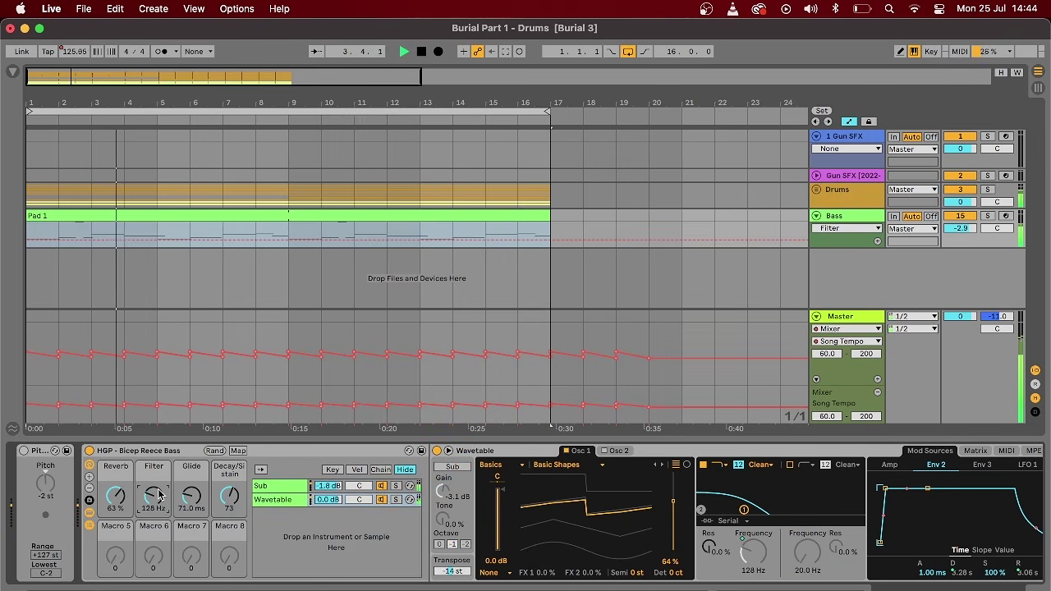
click(396, 500)
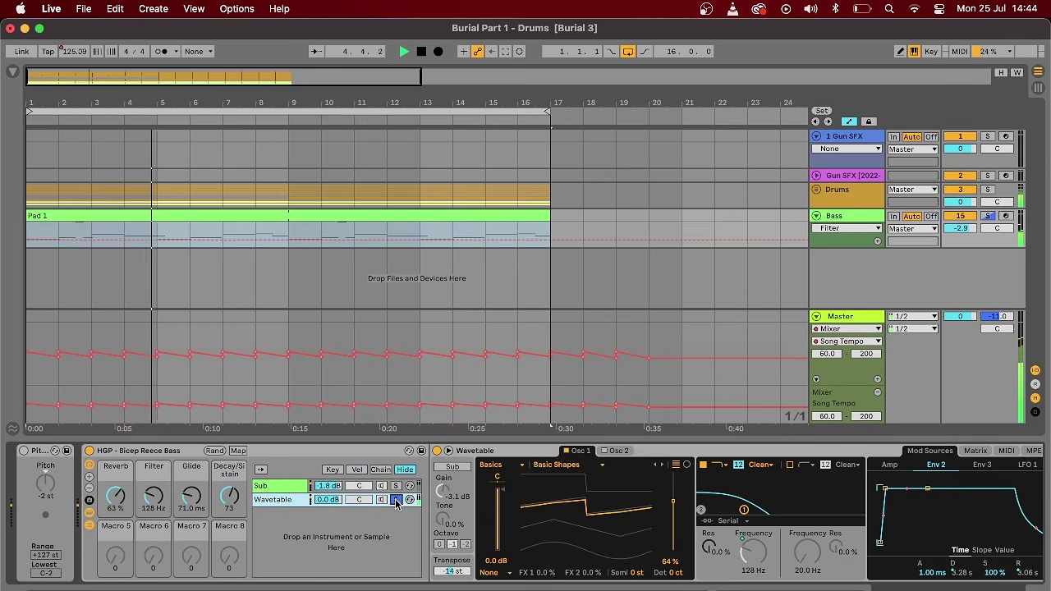
drag(162, 512, 163, 504)
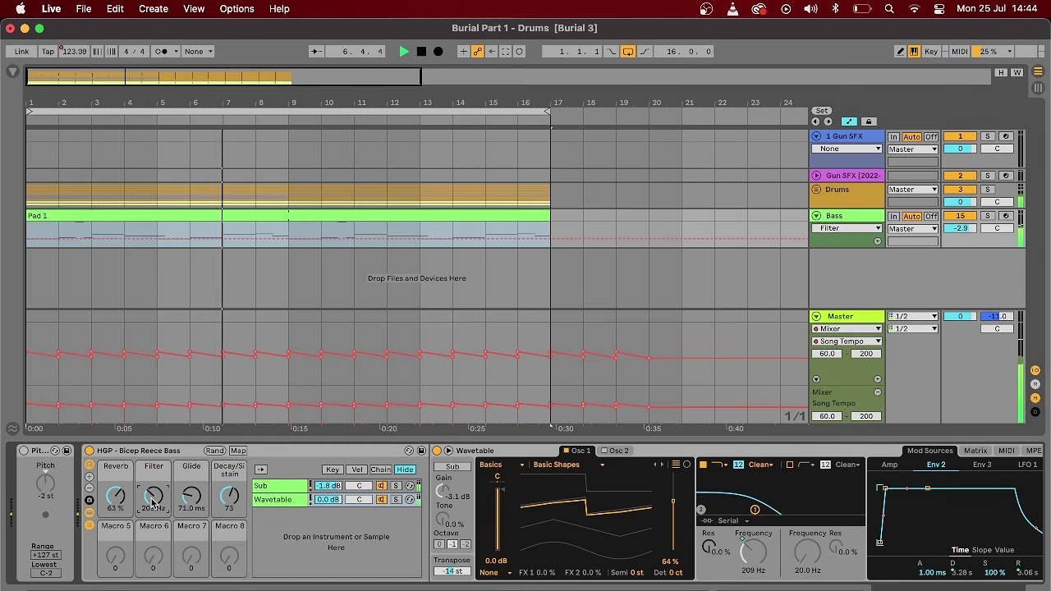
drag(153, 496, 152, 503)
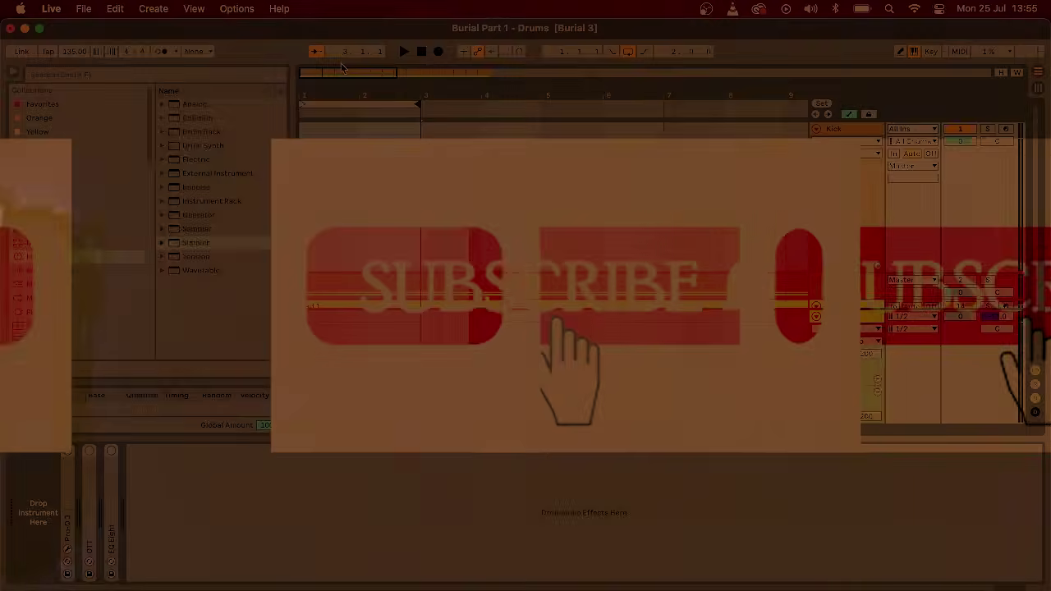